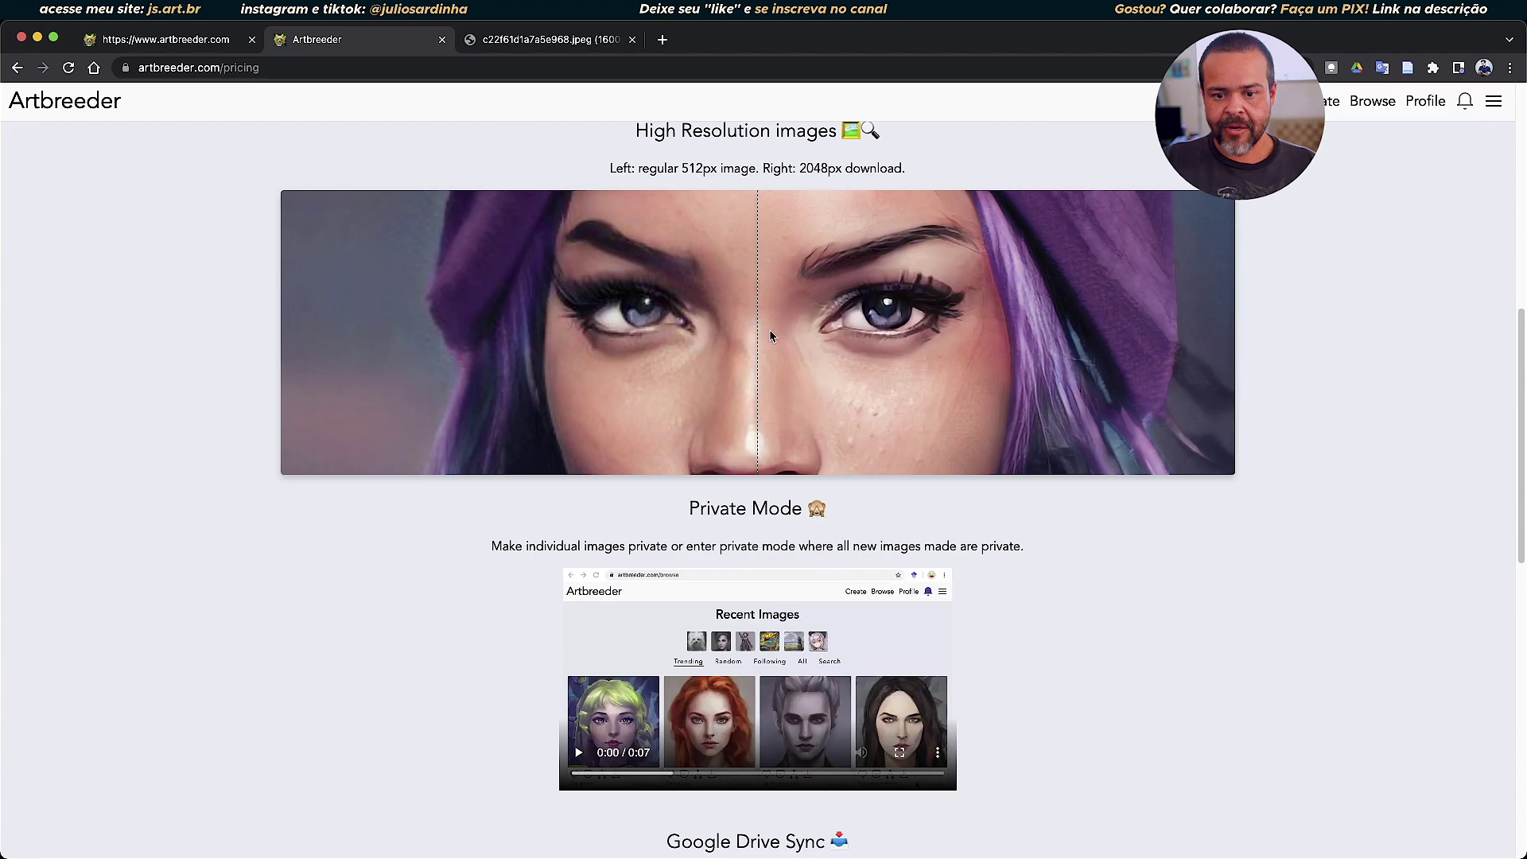
pyautogui.scroll(-9, 1040, 454)
pyautogui.scroll(17, 1040, 455)
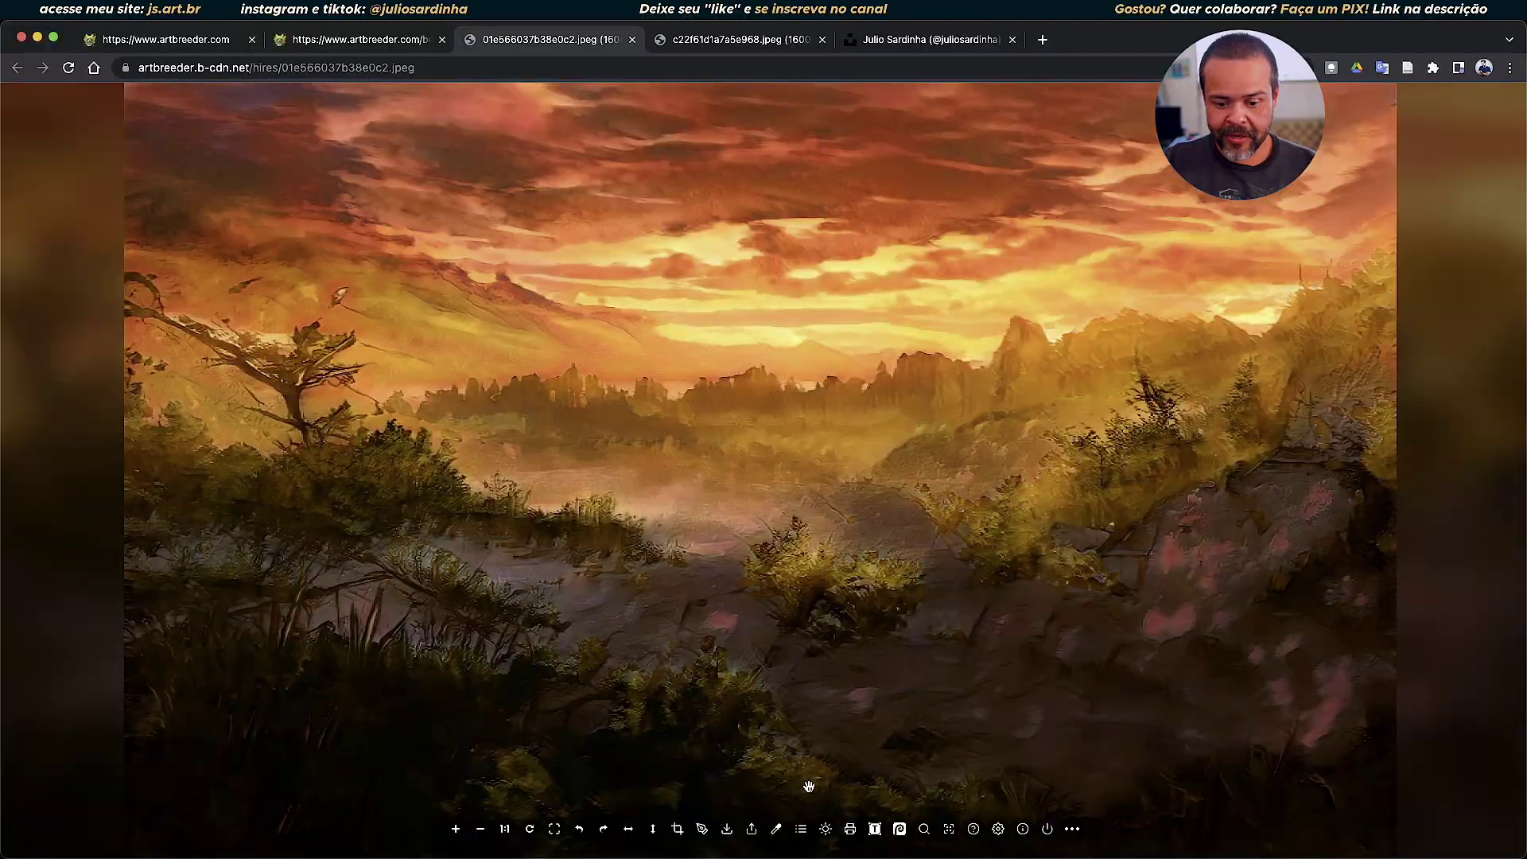
# Check the sunset landscape image's pixel dimensions and file size, and copy the image to the clipboard
pyautogui.click(801, 830)
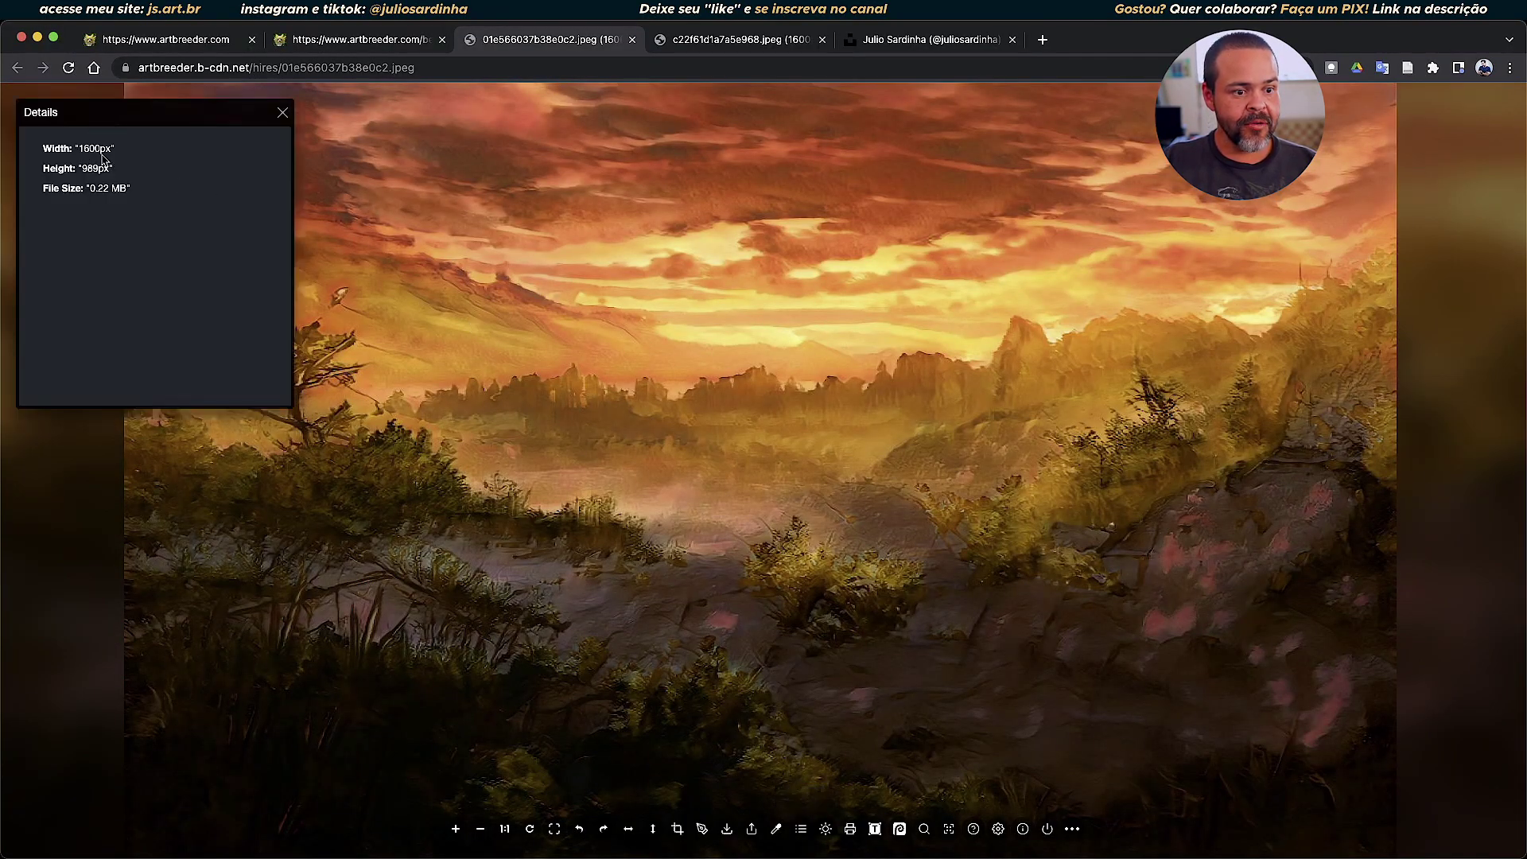
pyautogui.click(282, 112)
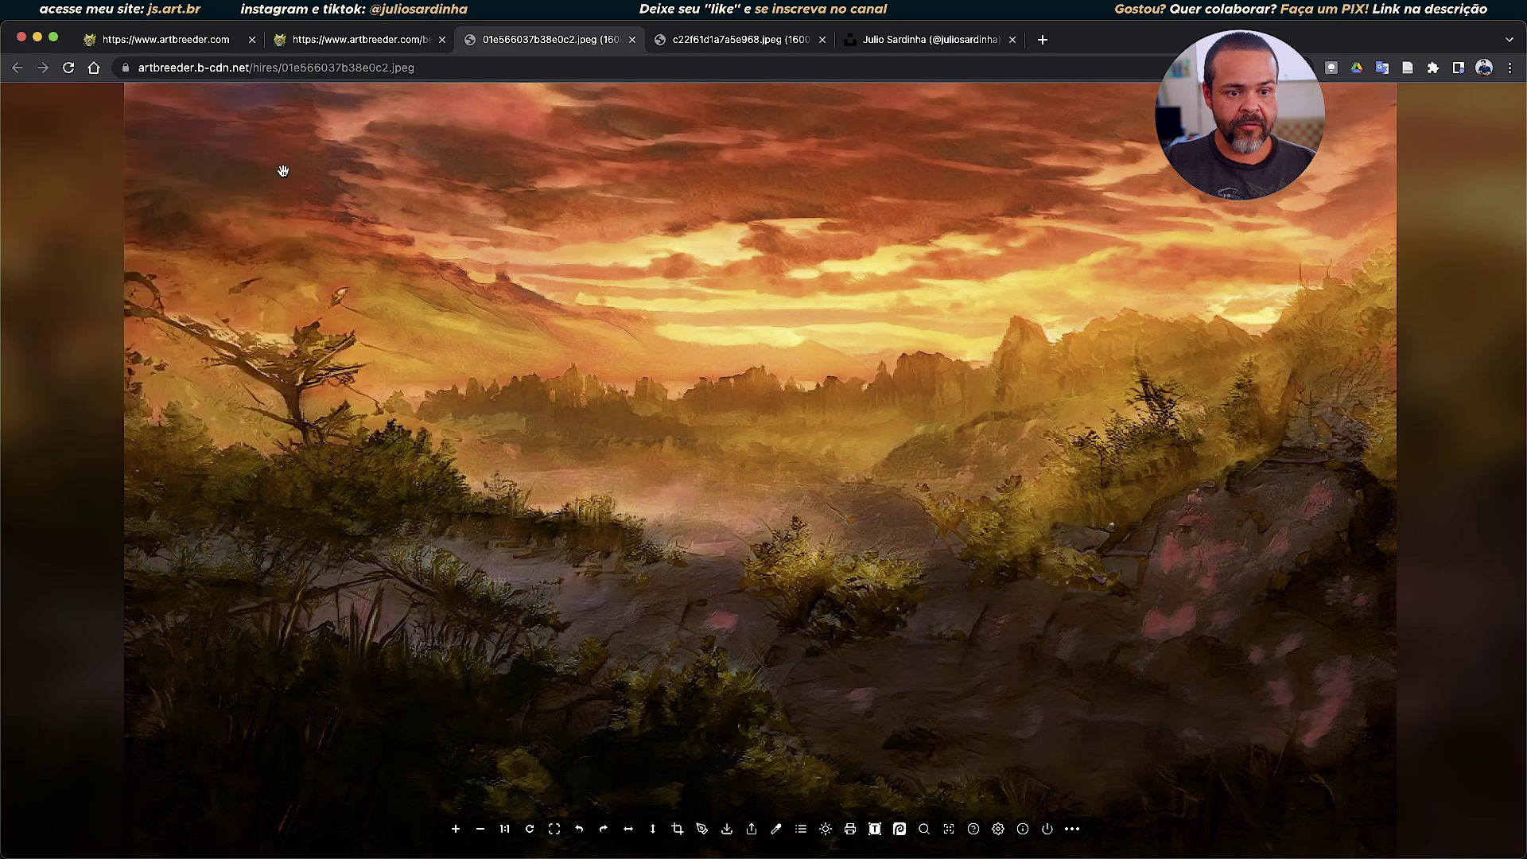
pyautogui.rightClick(781, 293)
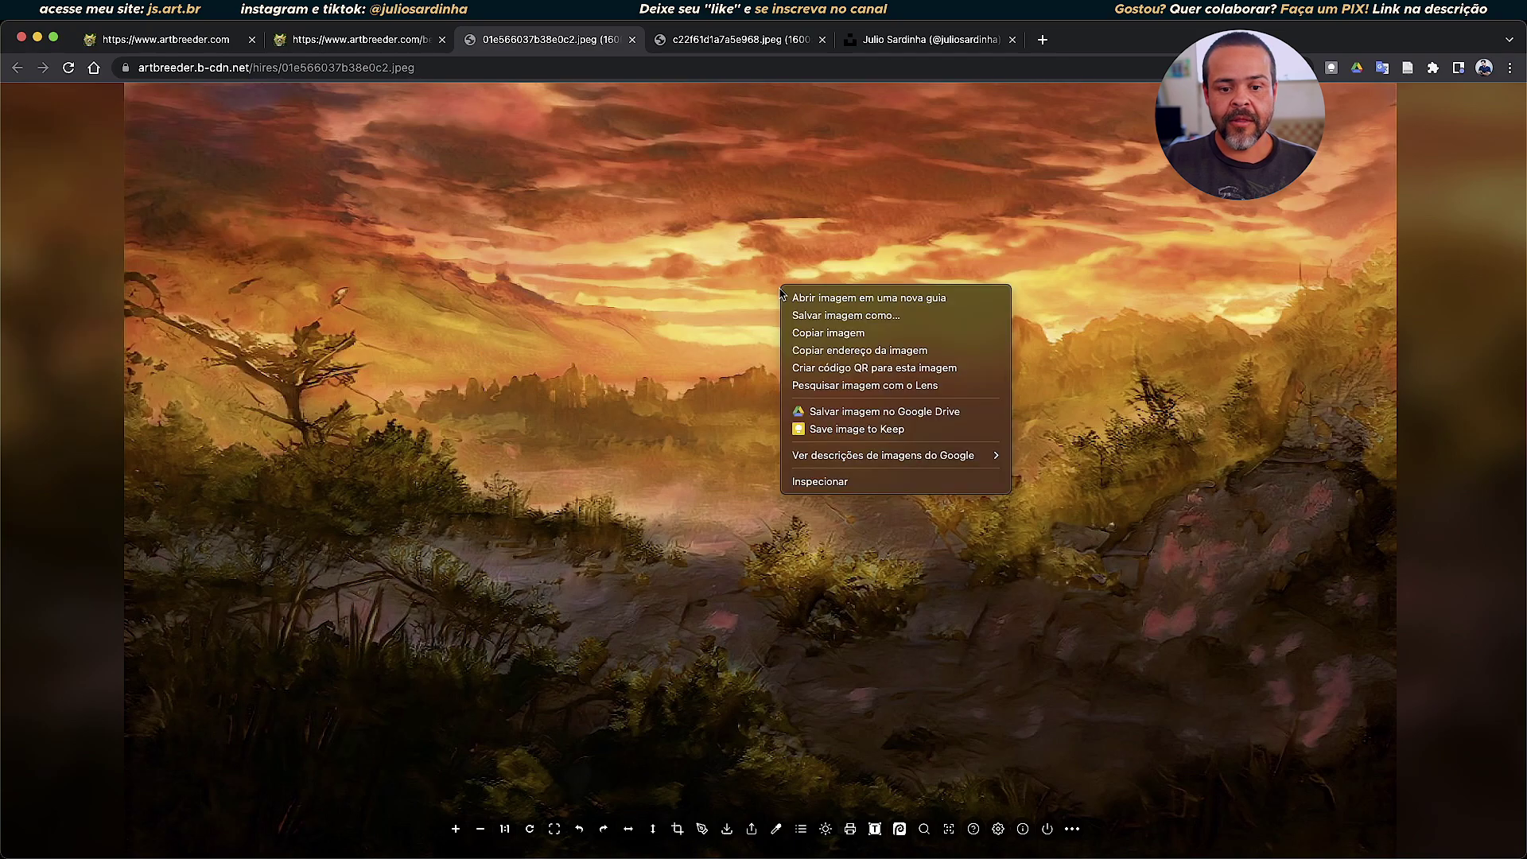
pyautogui.click(829, 338)
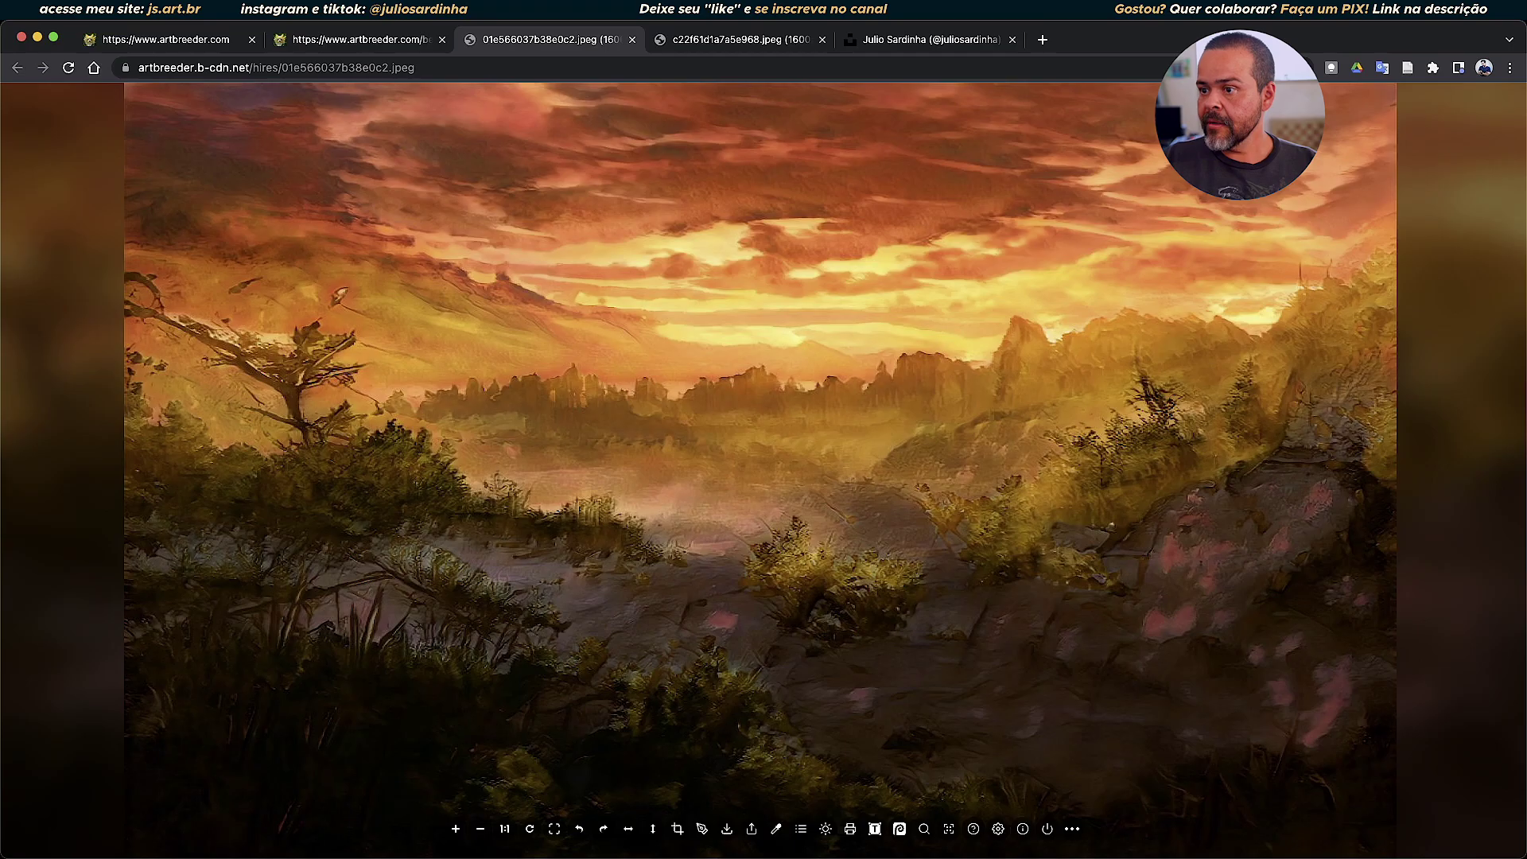
# Switch to Photoshop and create a new RGB document from the clipboard preset, 1600 x 989 px at 72 ppi
pyautogui.press('super+Tab')
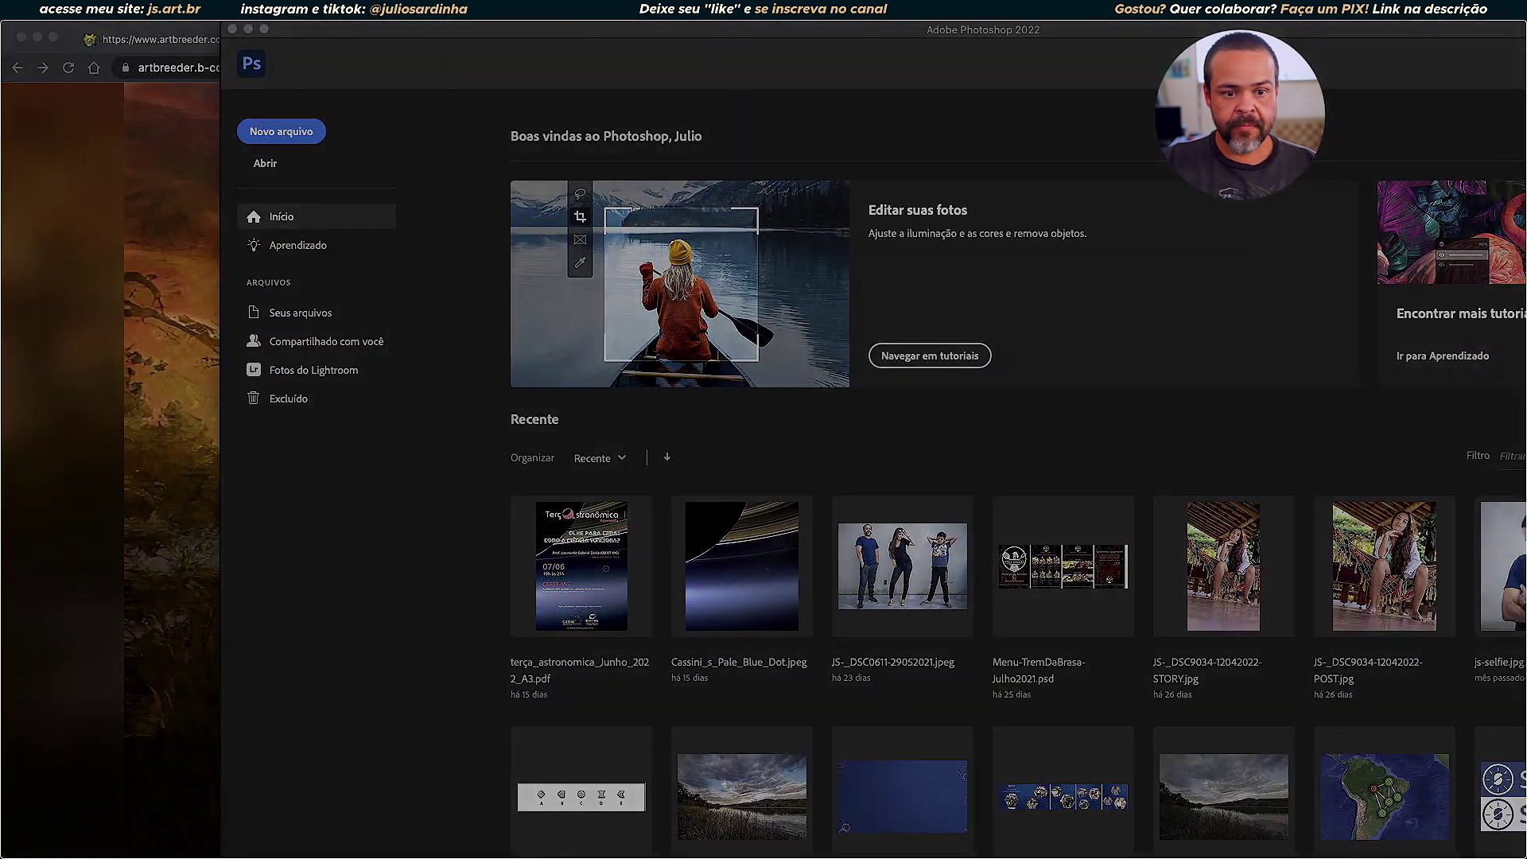
pyautogui.click(135, 9)
pyautogui.click(133, 36)
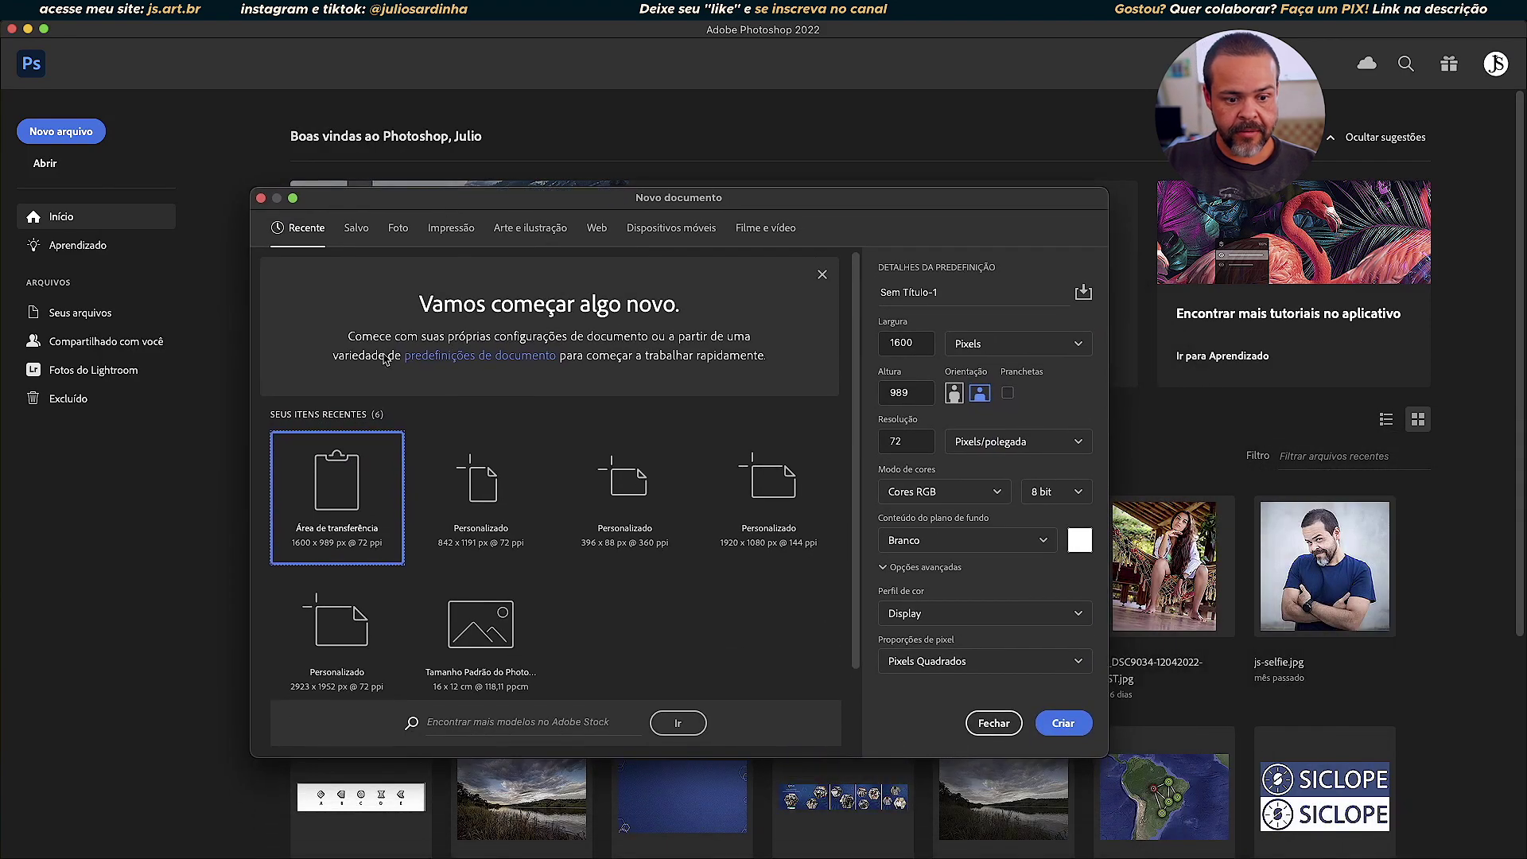
pyautogui.click(1082, 738)
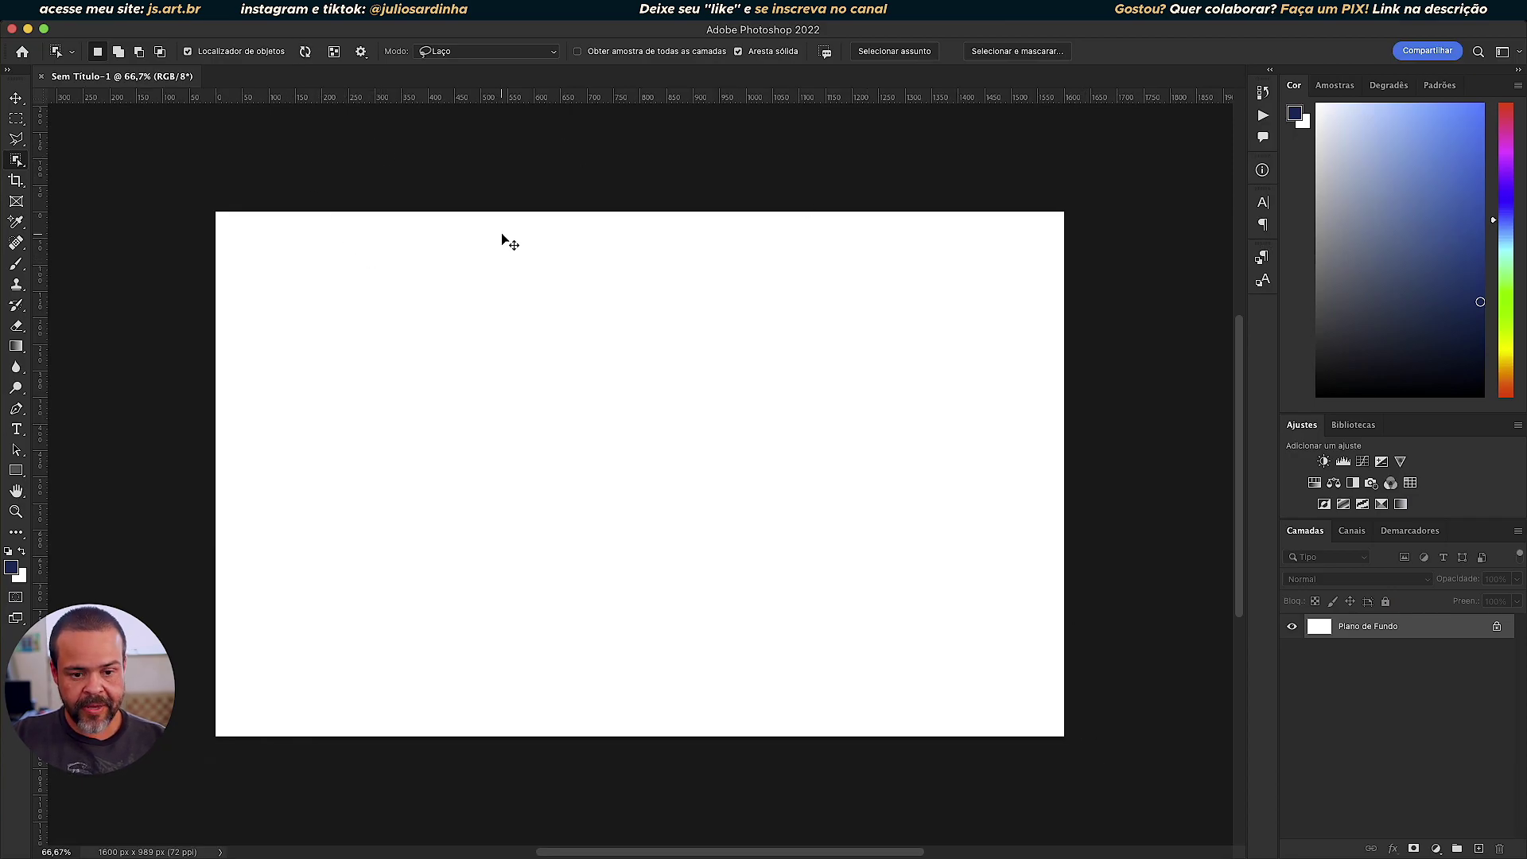
# Paste the copied landscape into the blank document, converting its colours to preserve their appearance
pyautogui.press('super+v')
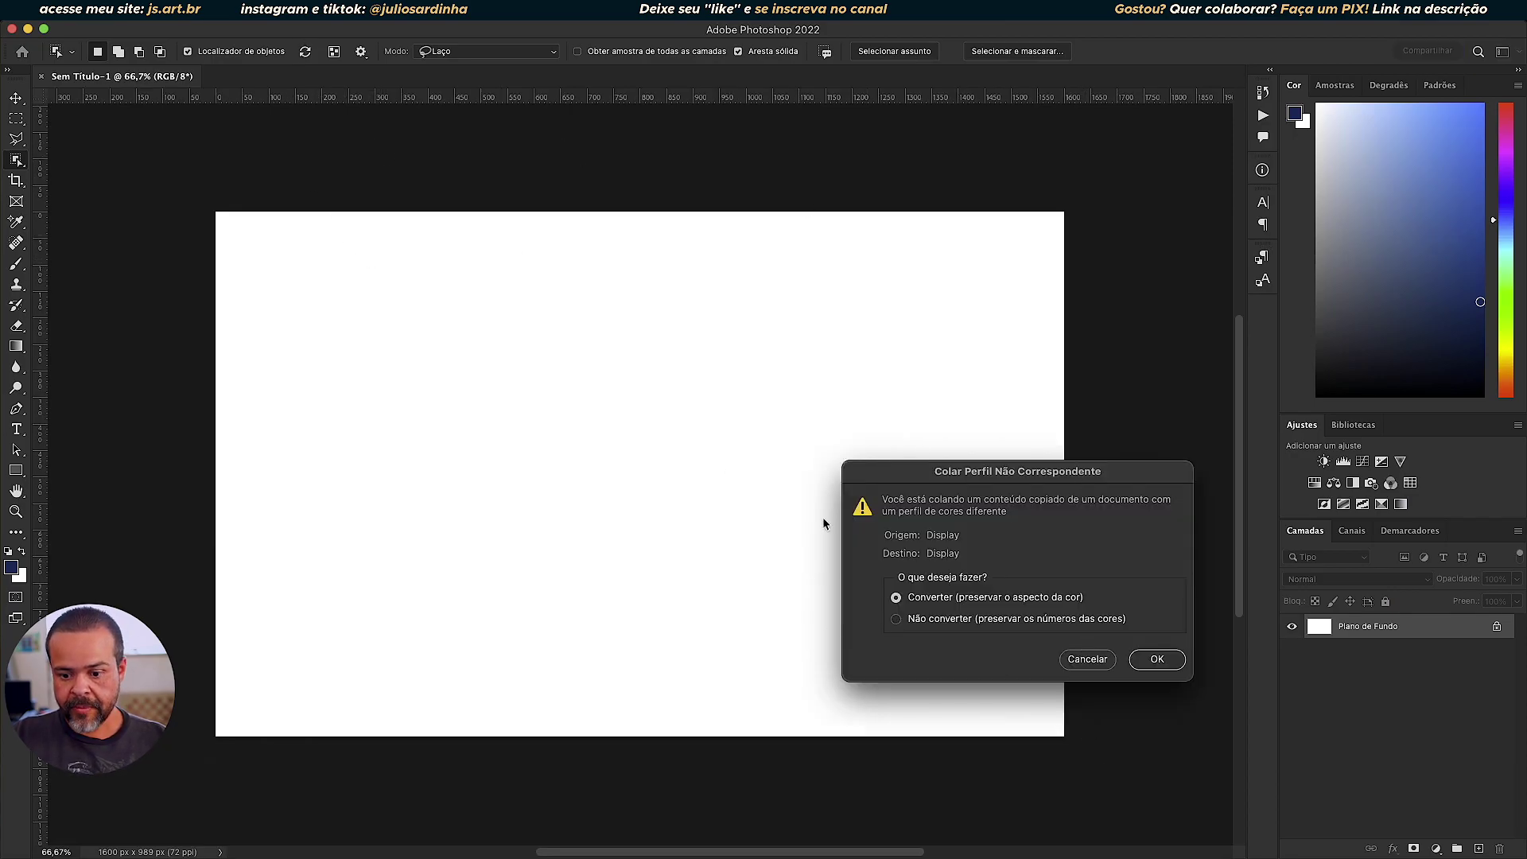
pyautogui.click(1138, 660)
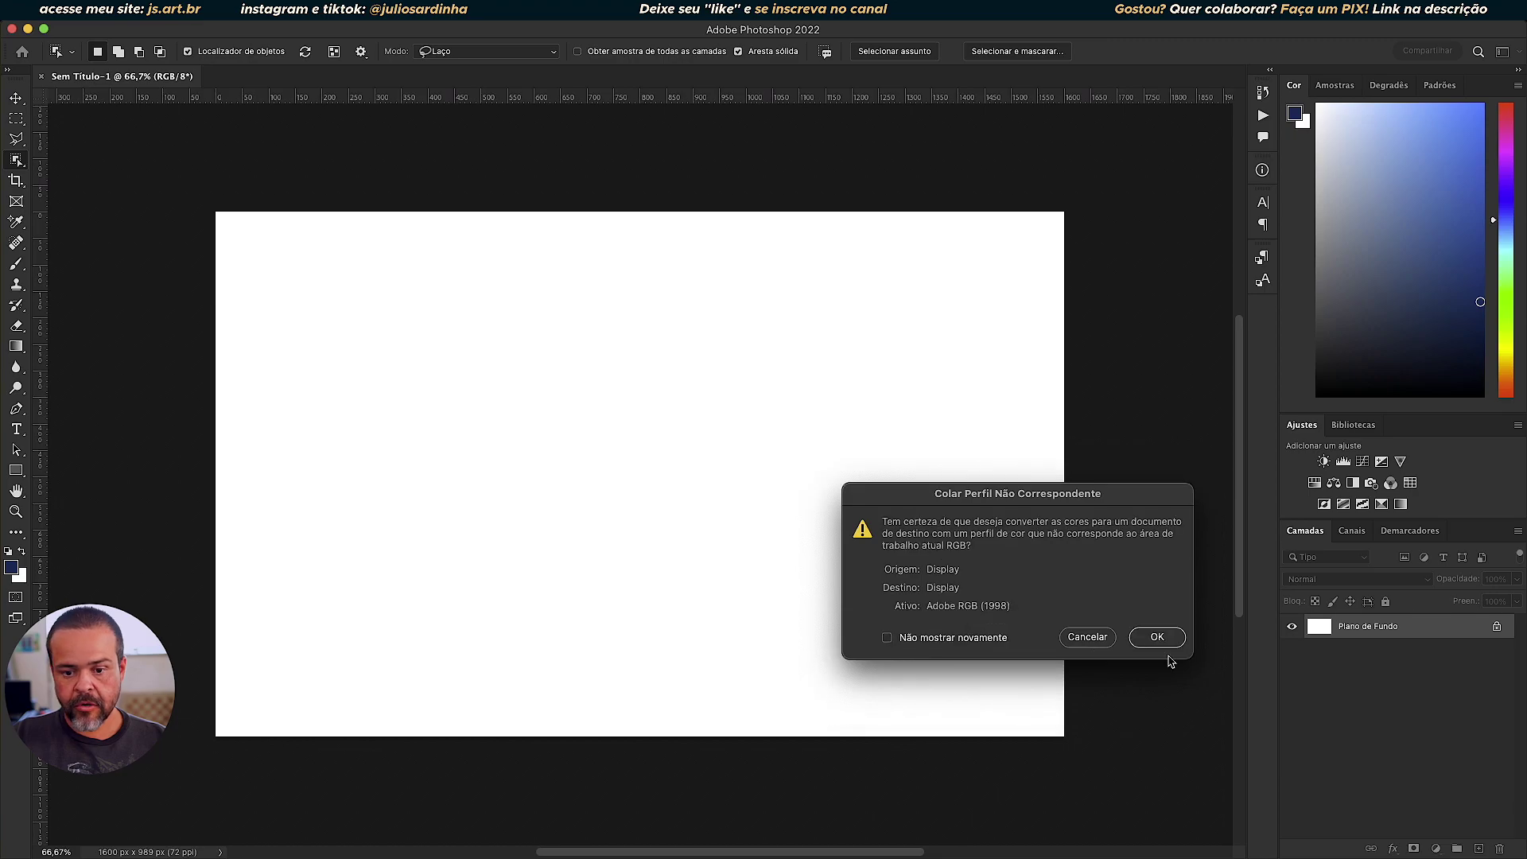
pyautogui.click(1159, 637)
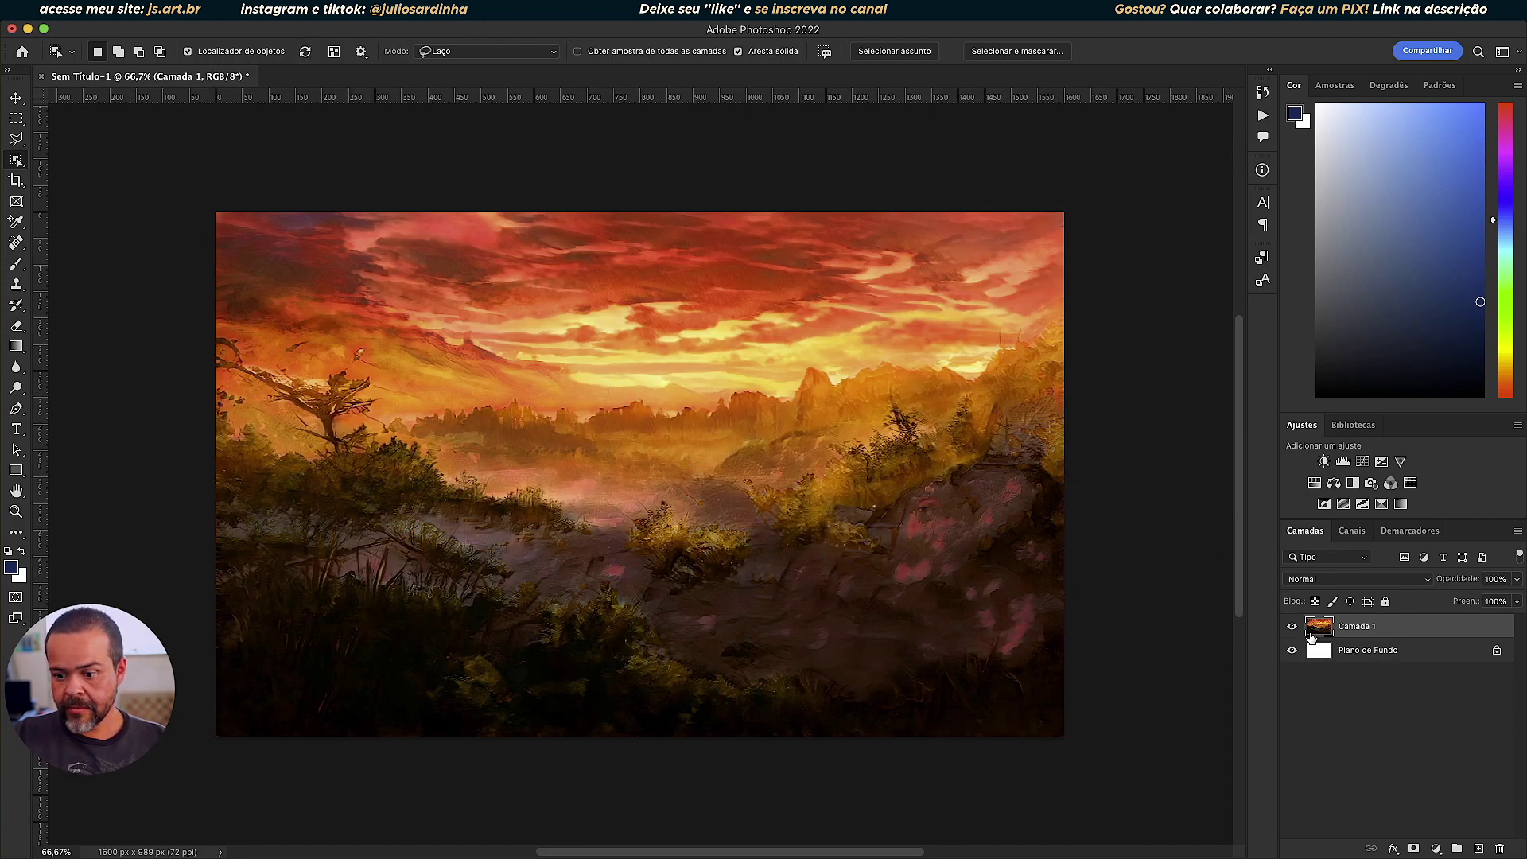
# Enable the Superzoom neural filter on the pasted landscape layer and raise its zoom to 4x
pyautogui.click(435, 9)
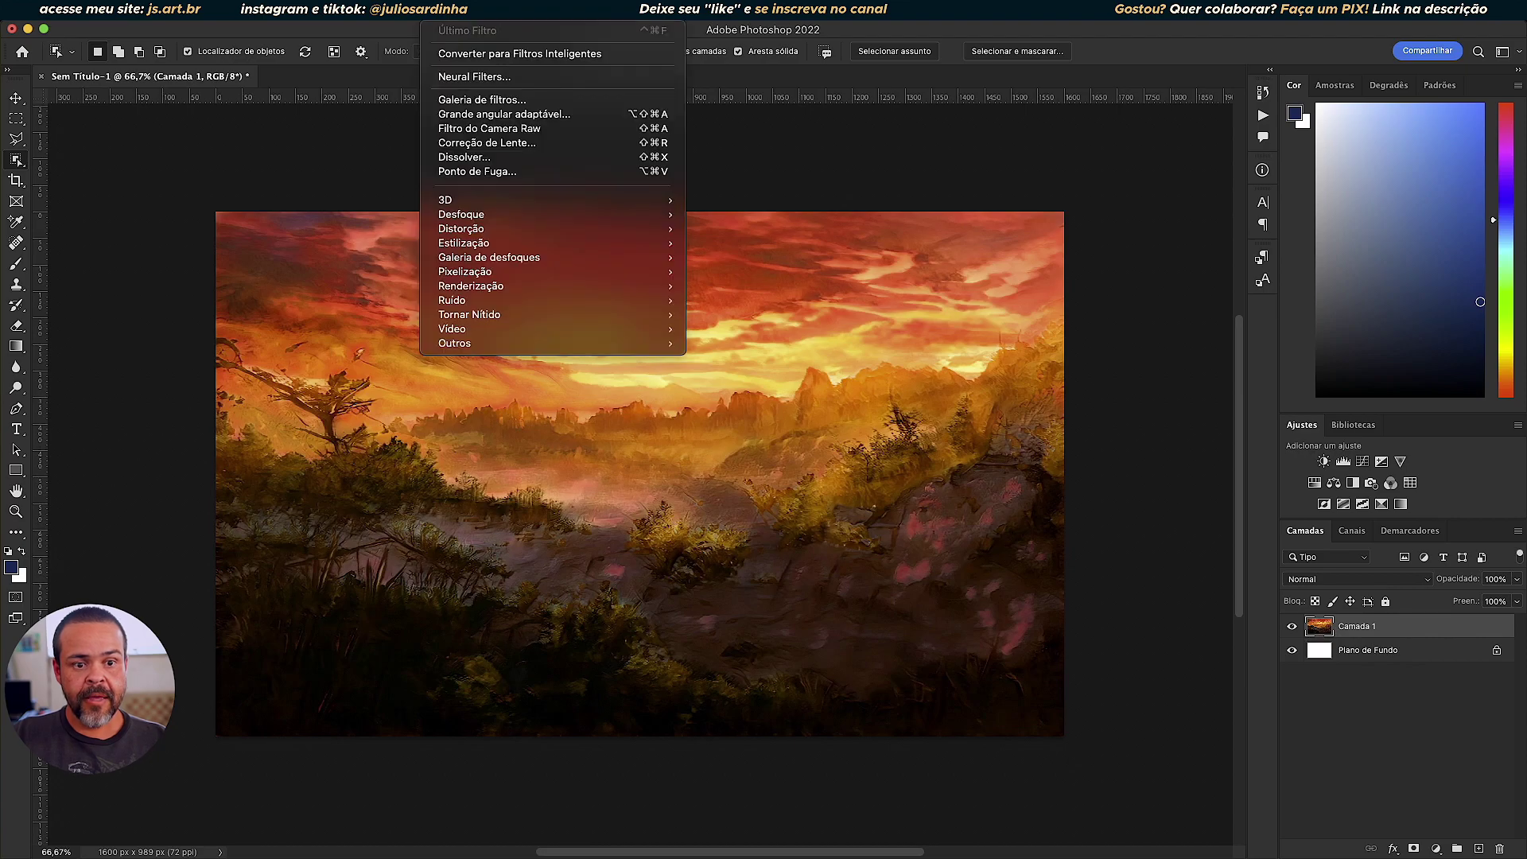
pyautogui.click(466, 77)
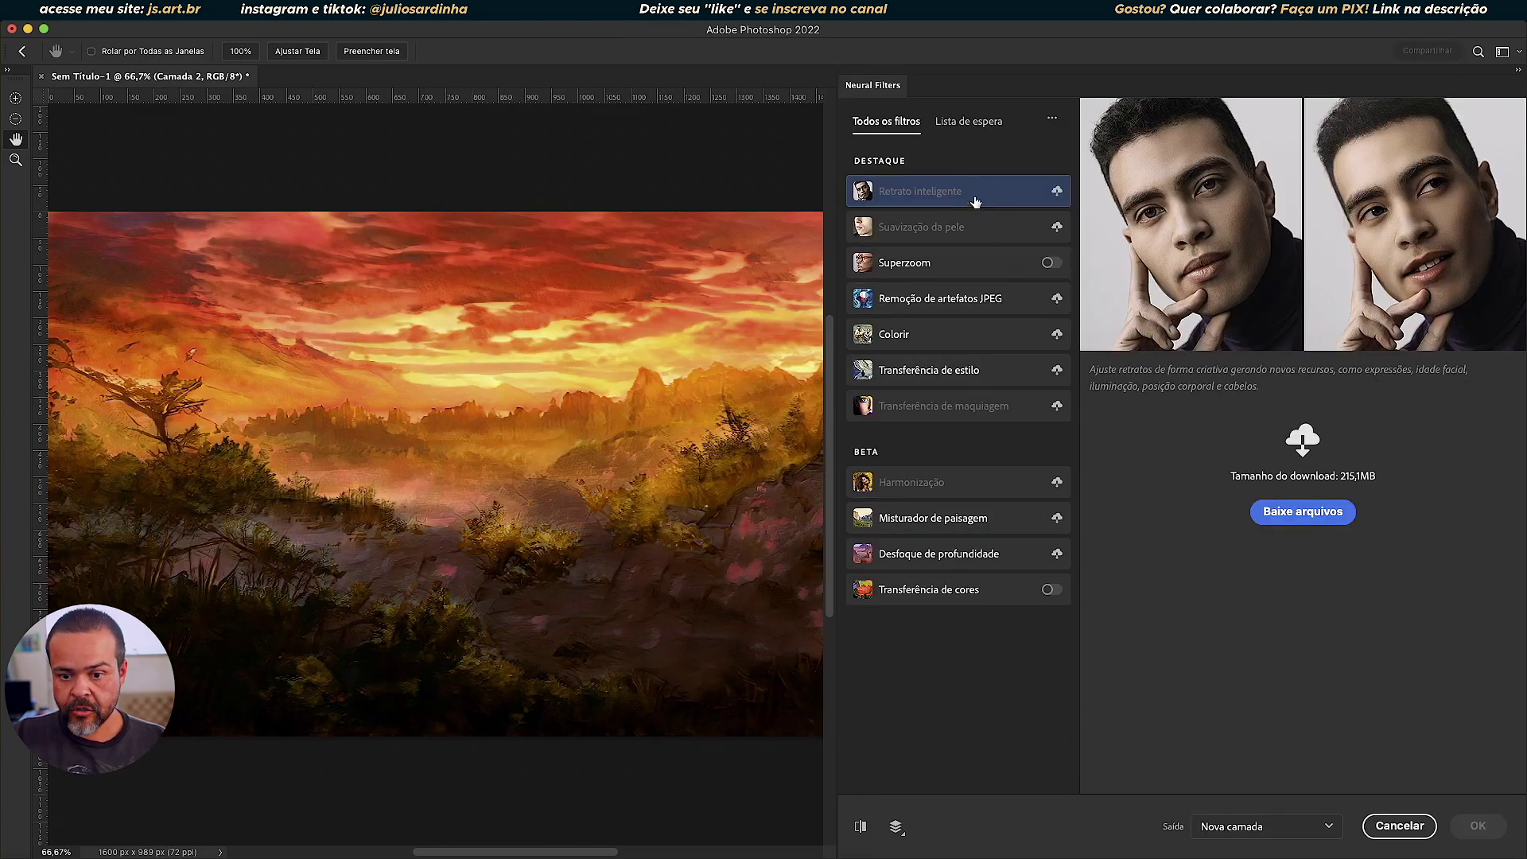
pyautogui.click(1048, 264)
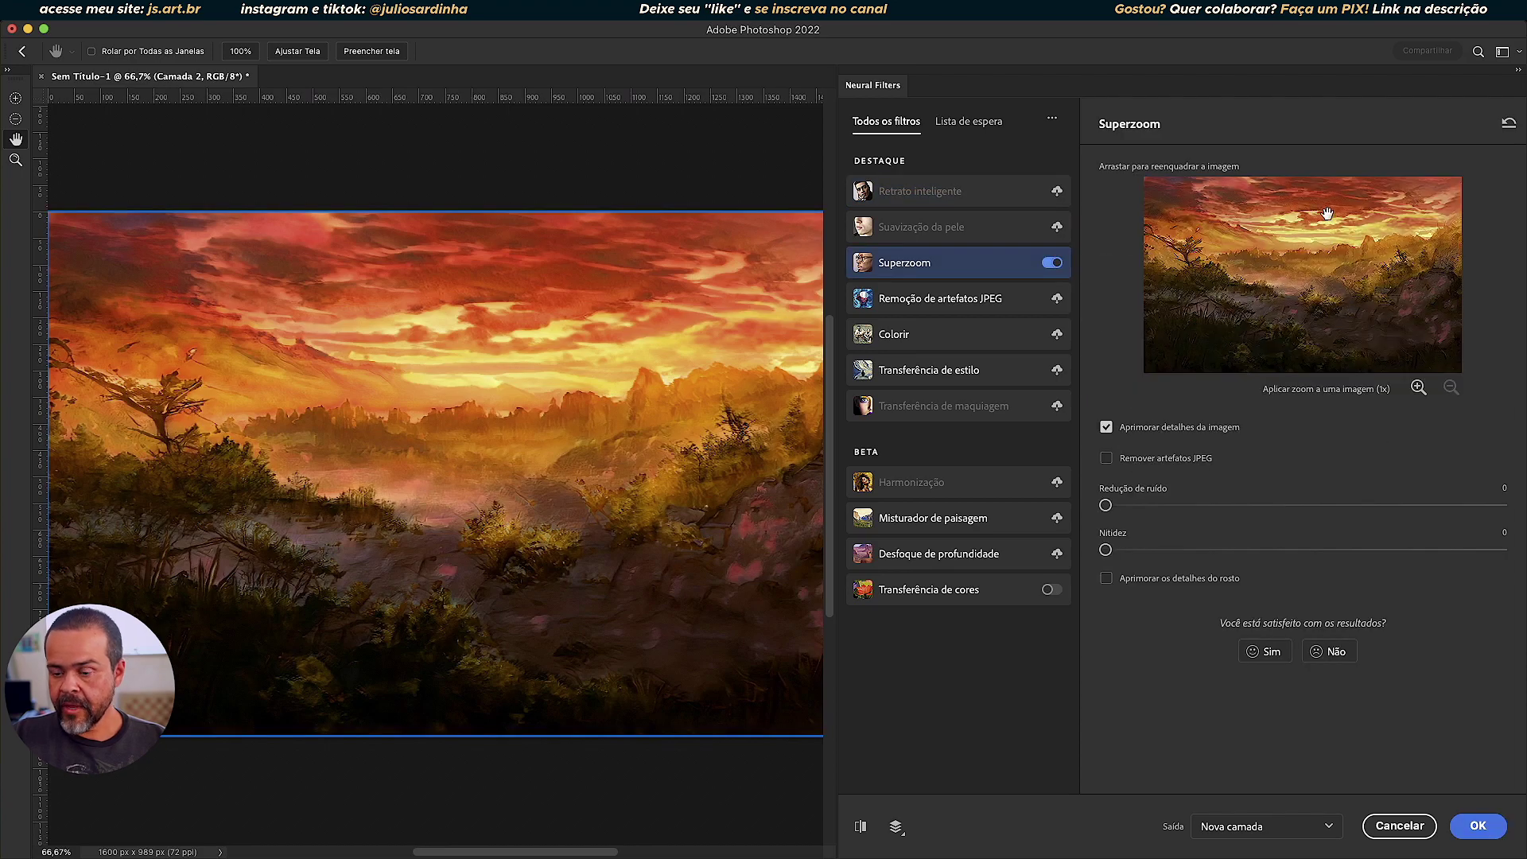
pyautogui.click(1418, 387)
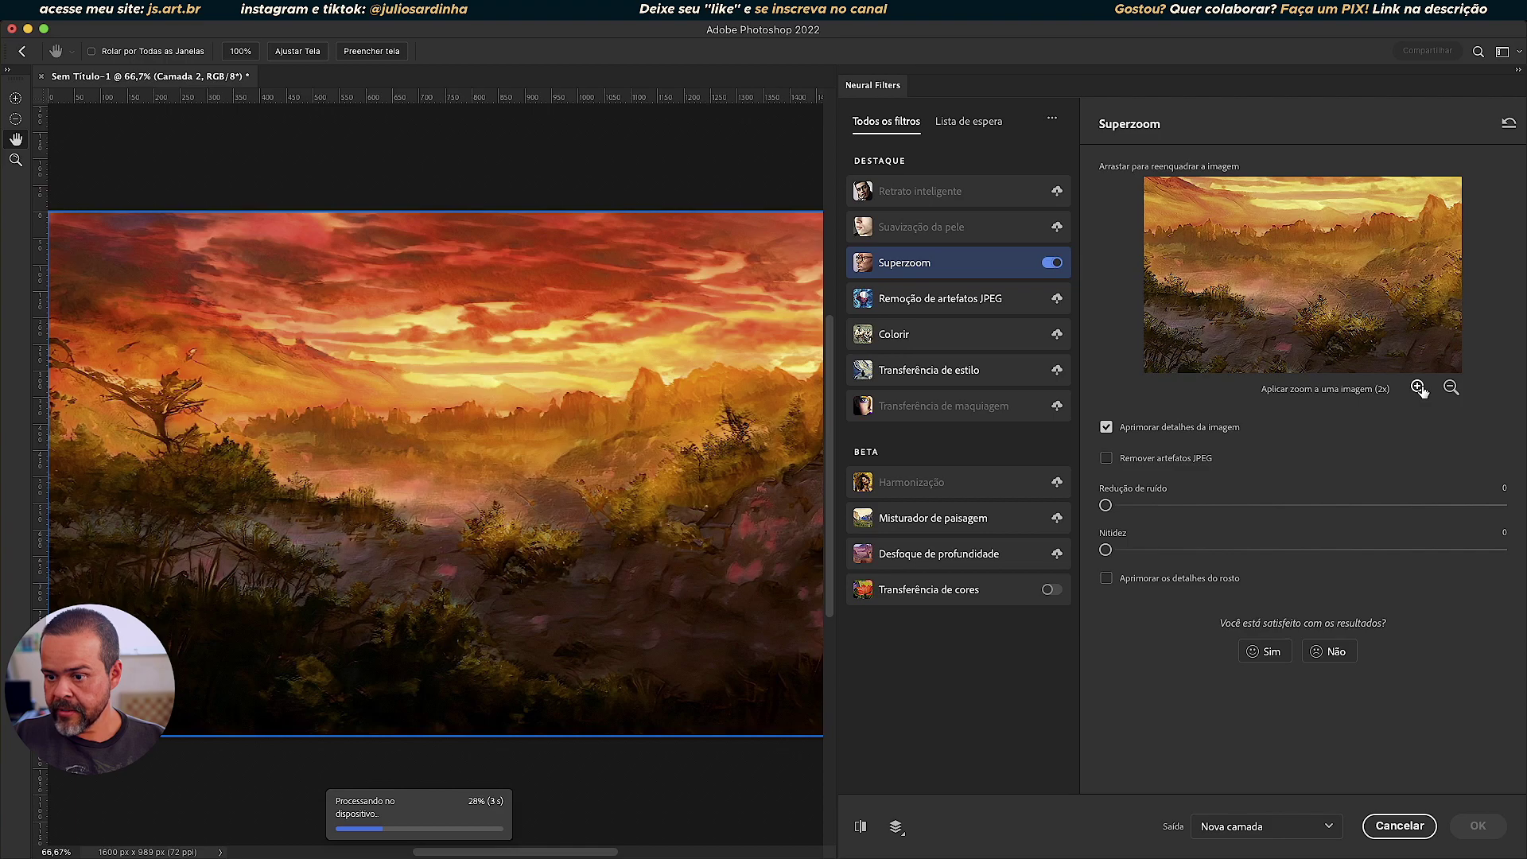
pyautogui.click(1418, 387)
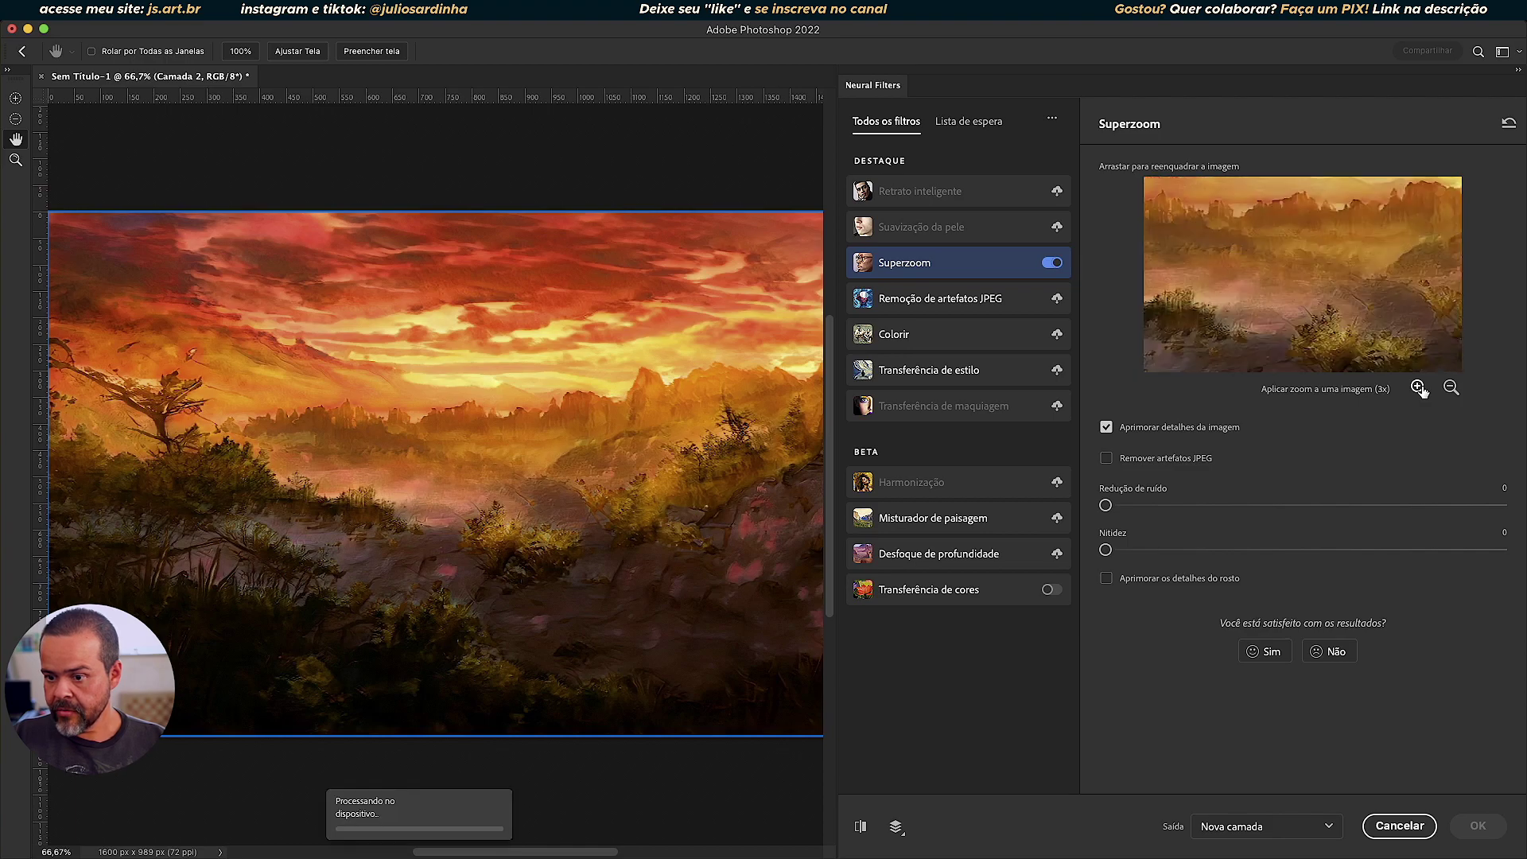
pyautogui.click(1418, 387)
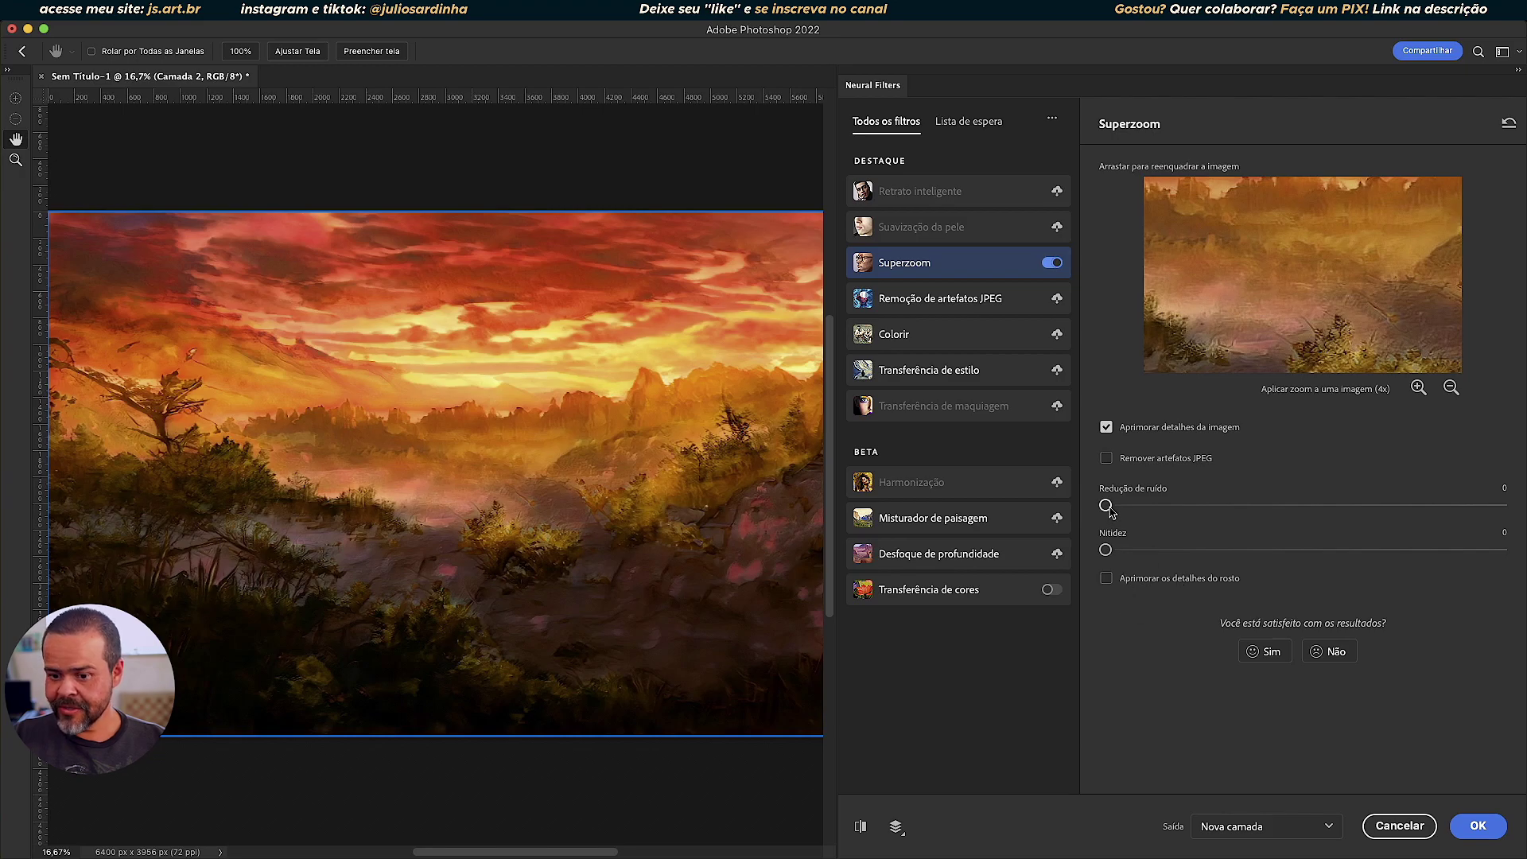
# Set Superzoom's noise reduction to 1 and apply the filter with its output sent to a new document
pyautogui.moveTo(1106, 505); pyautogui.dragTo(1119, 505)
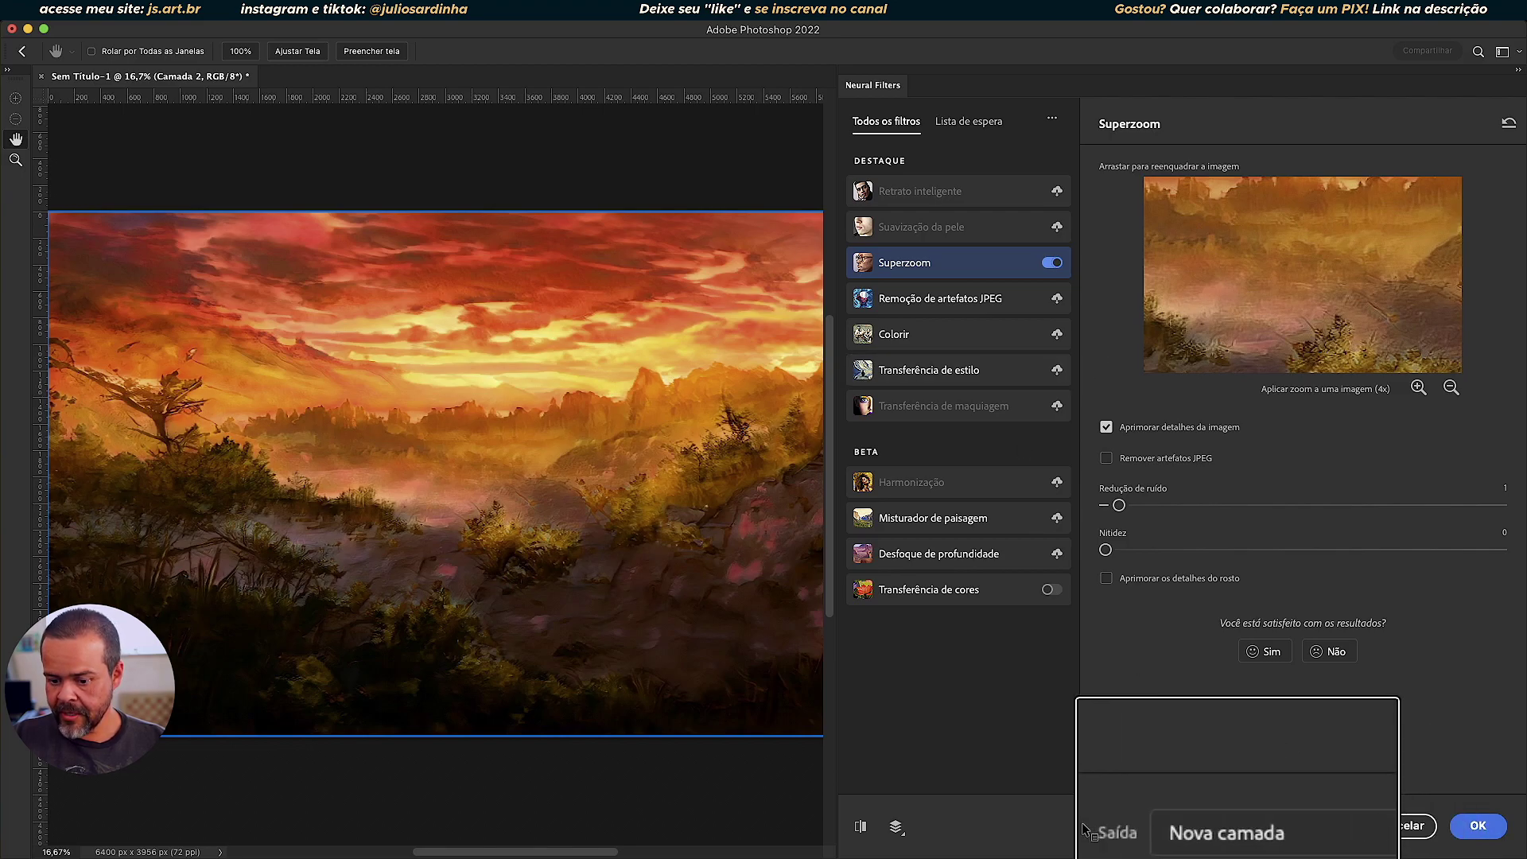
pyautogui.click(1245, 825)
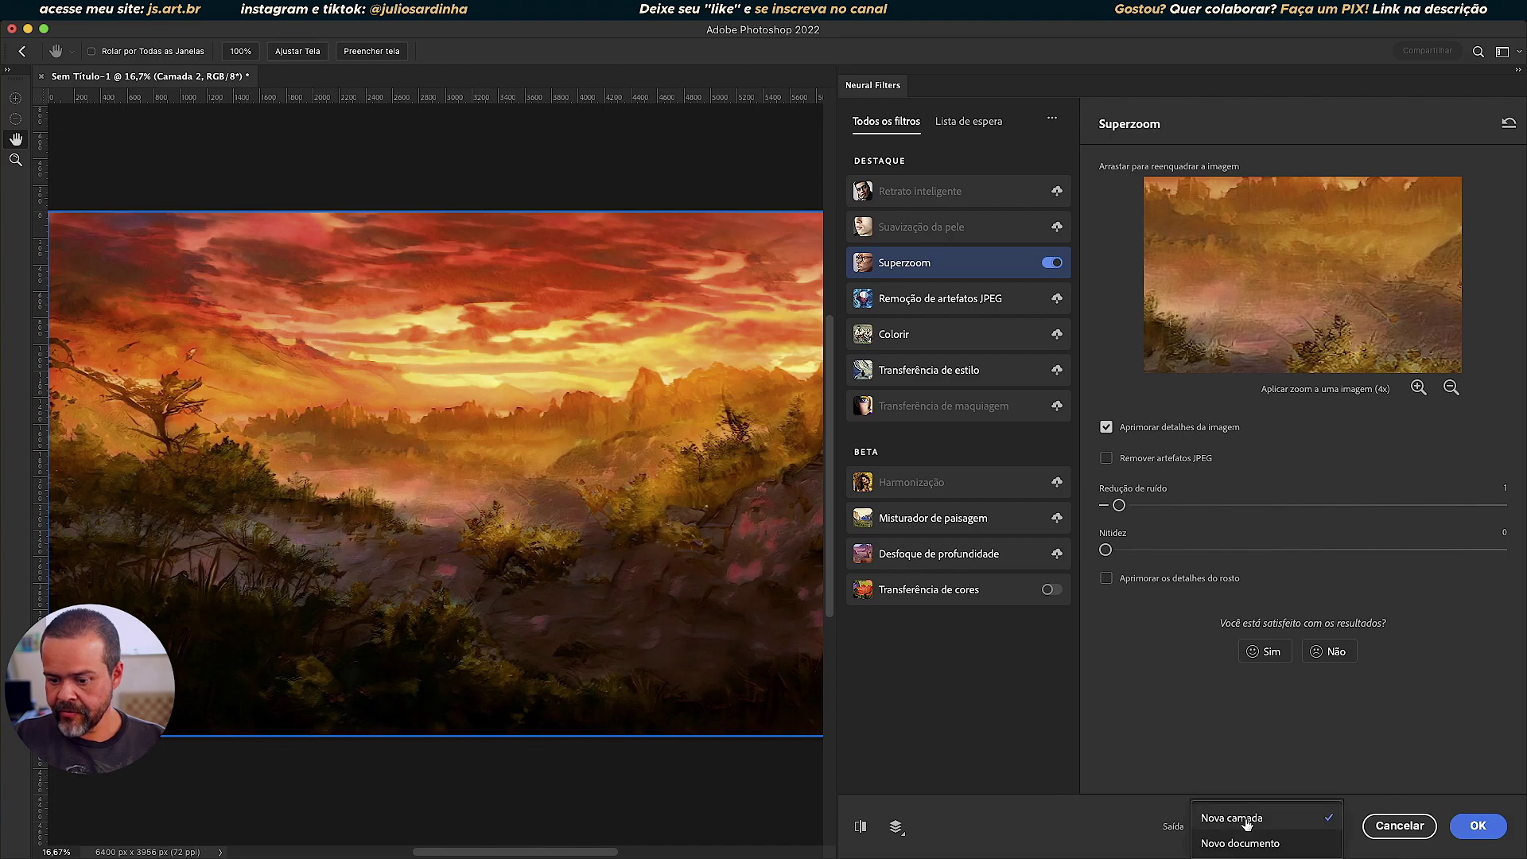
pyautogui.click(1249, 843)
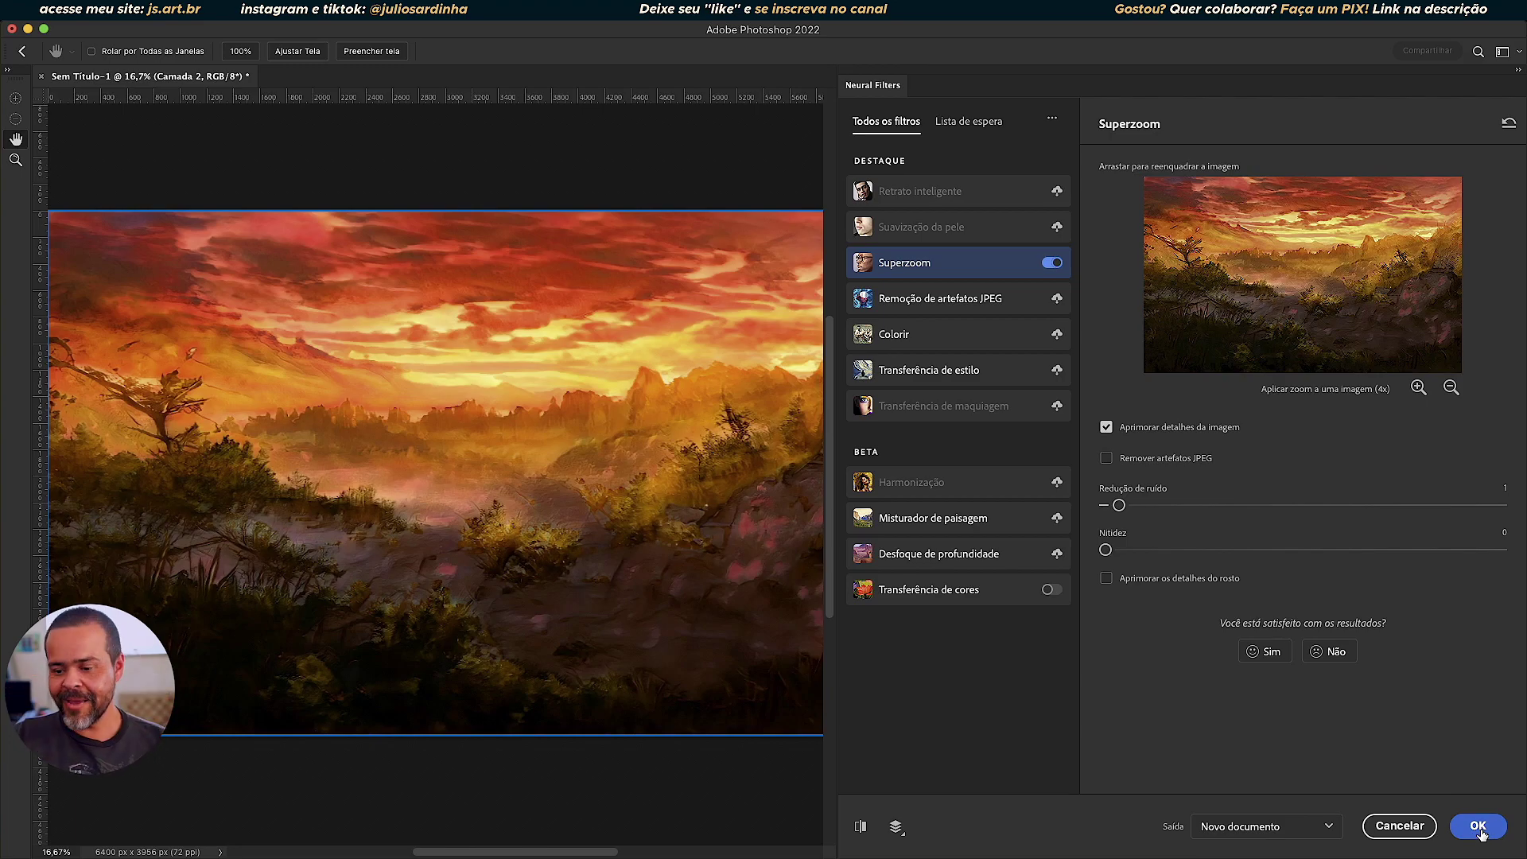
pyautogui.click(1478, 827)
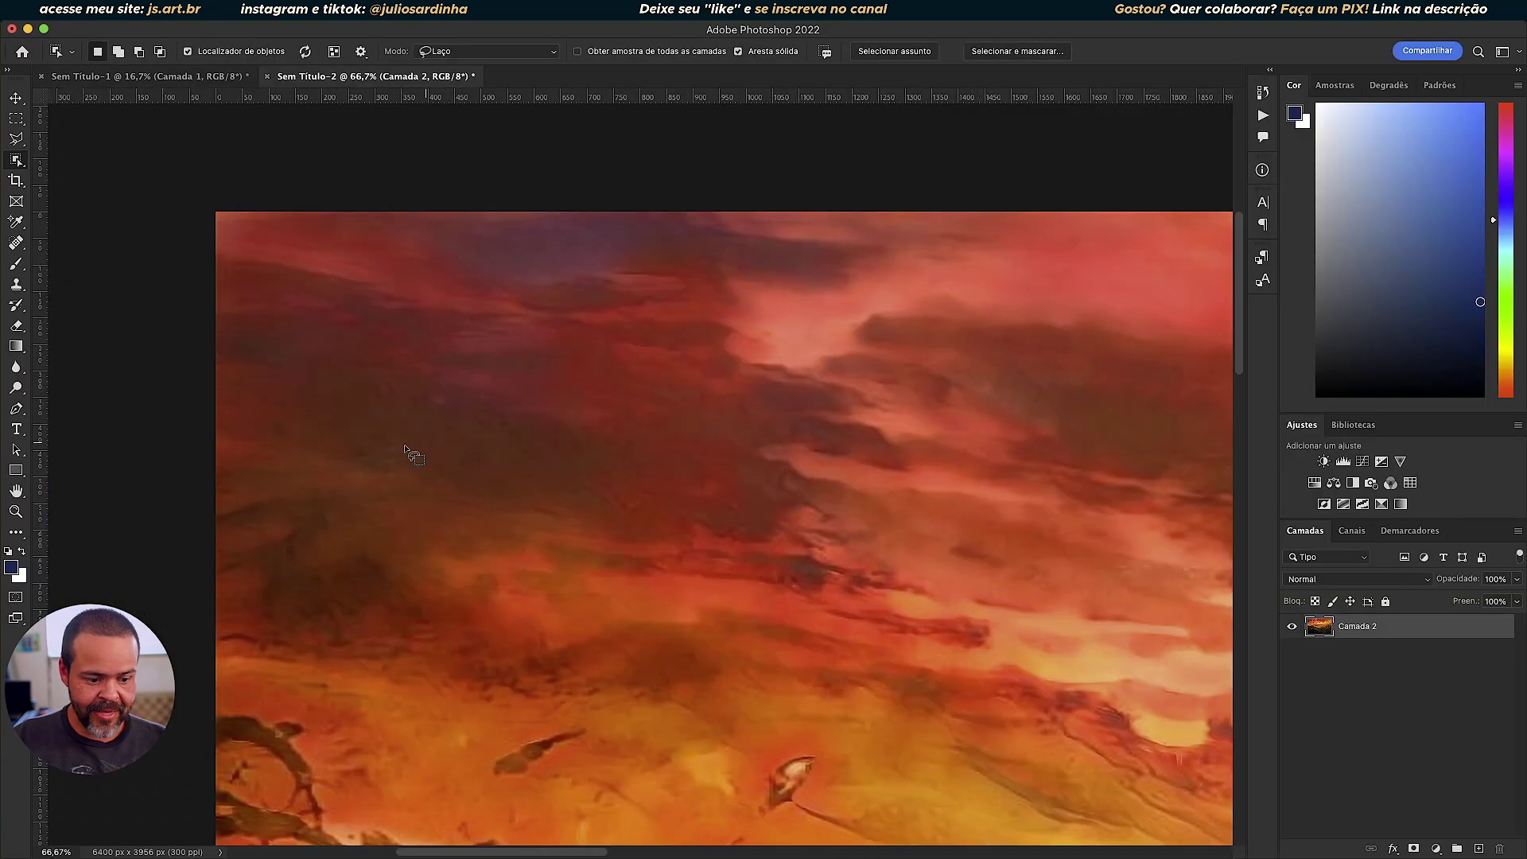
# Examine the upscaled document's pixel size and the detail of the rocks and bushes at several magnifications
pyautogui.click(111, 852)
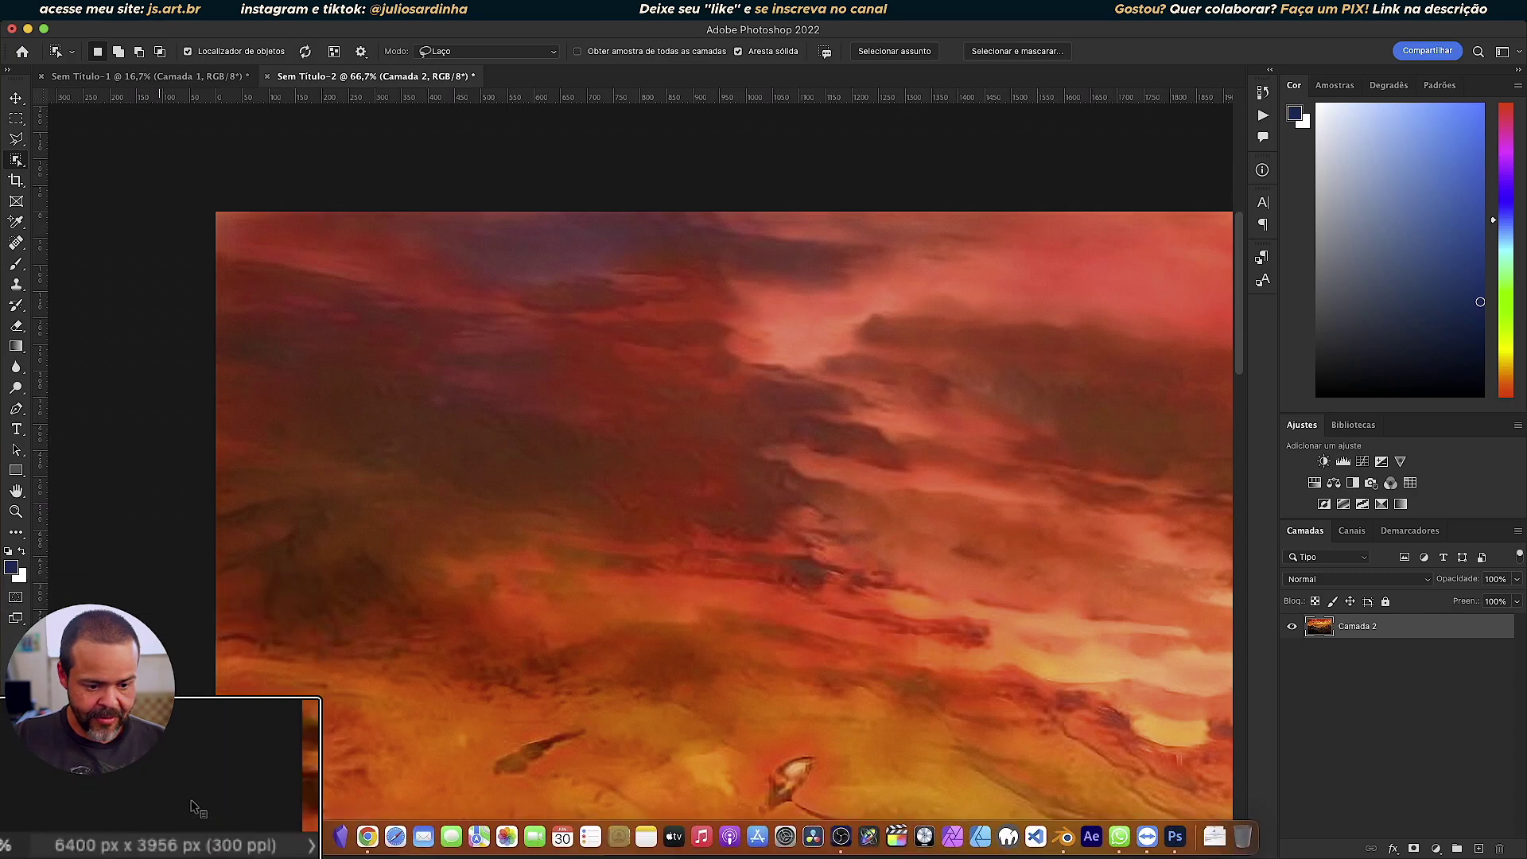
pyautogui.press('super+0')
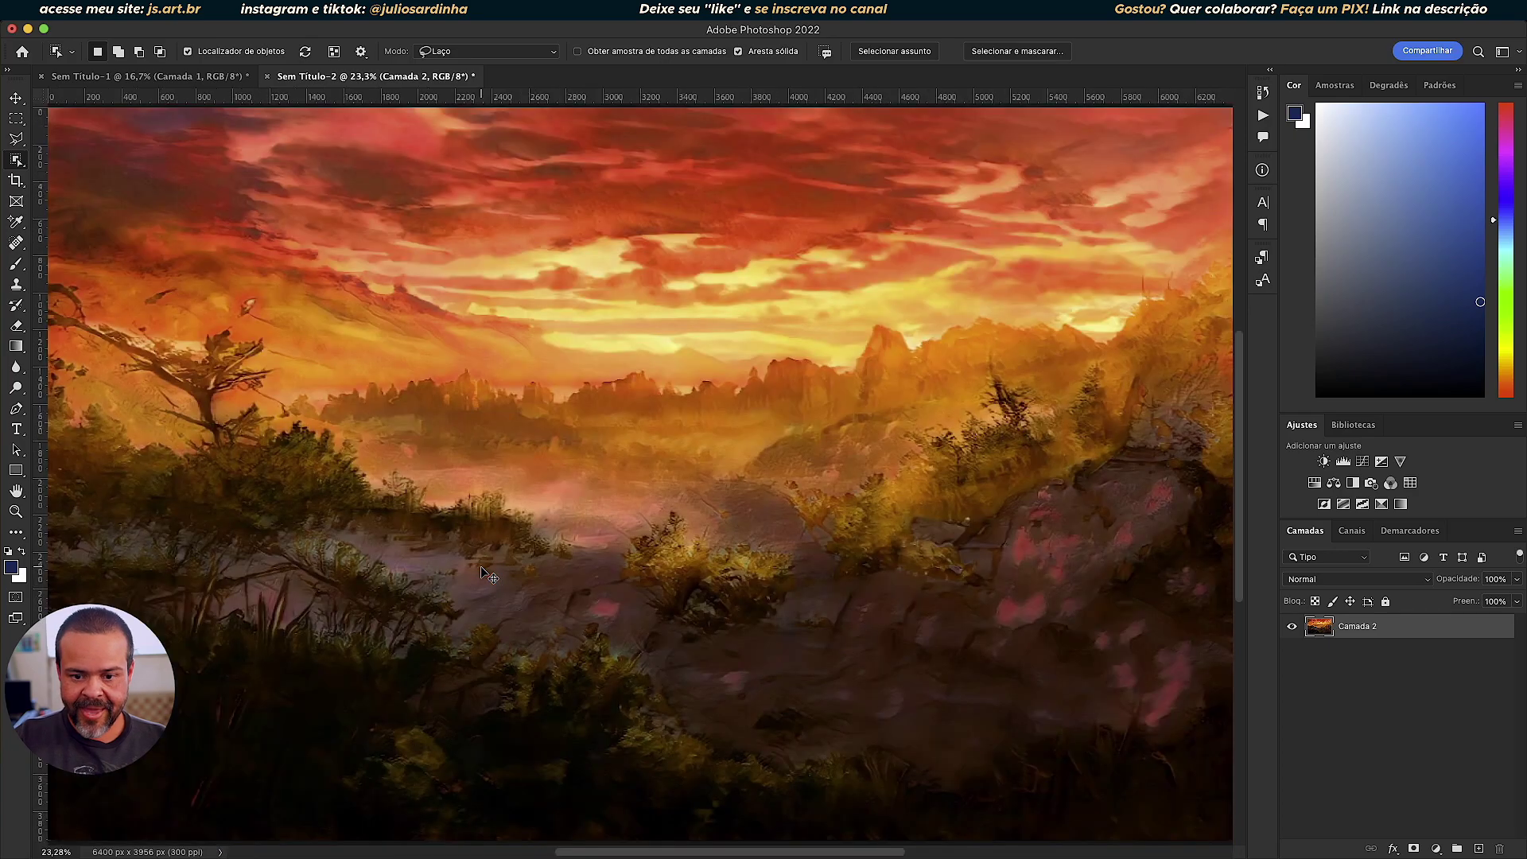
pyautogui.press('super+plus')
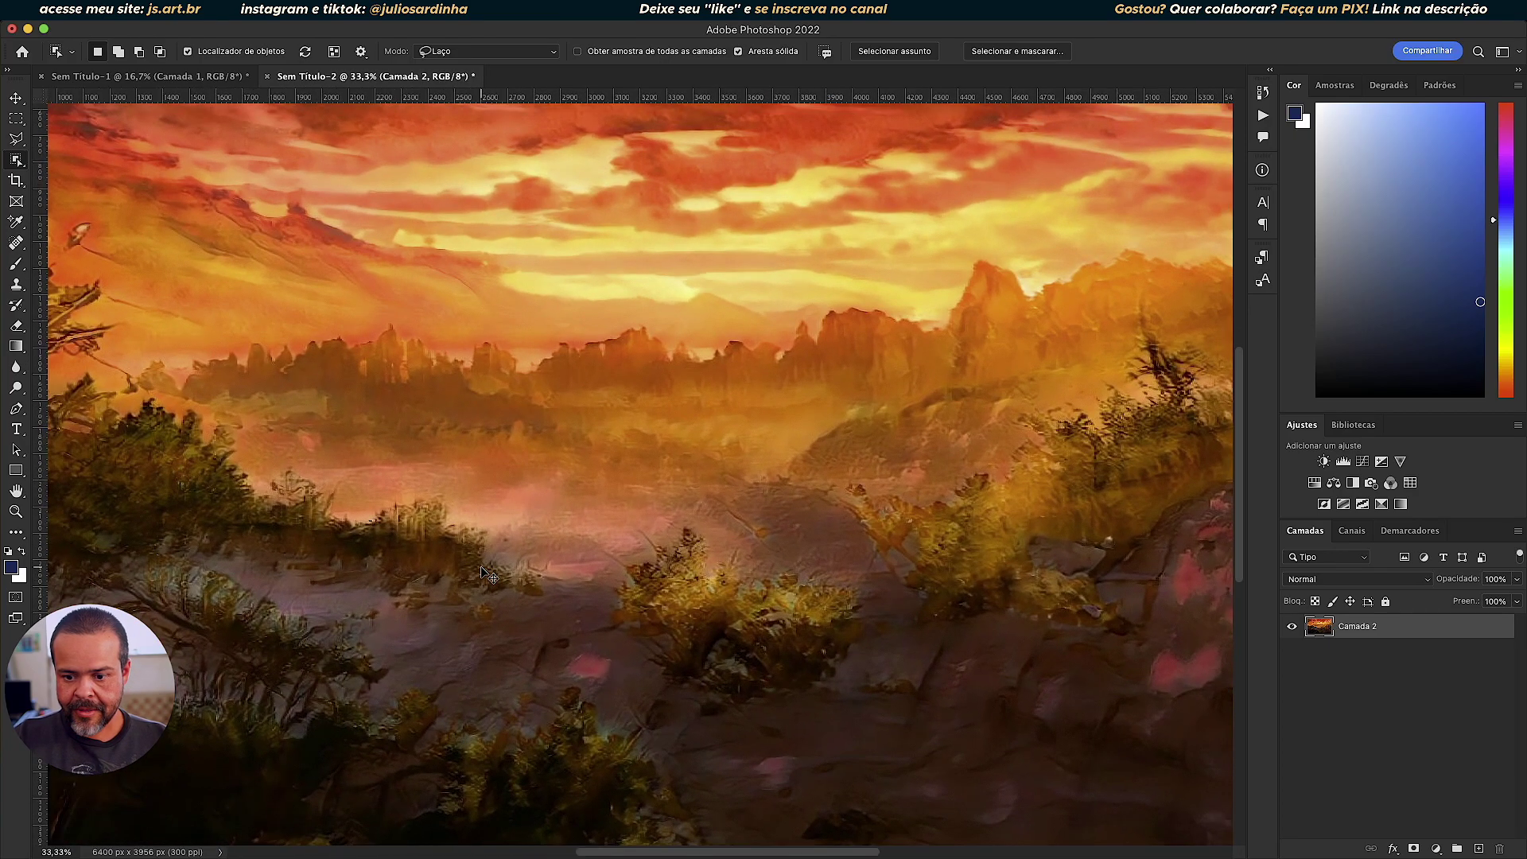
pyautogui.moveTo(858, 580); pyautogui.dragTo(355, 395)
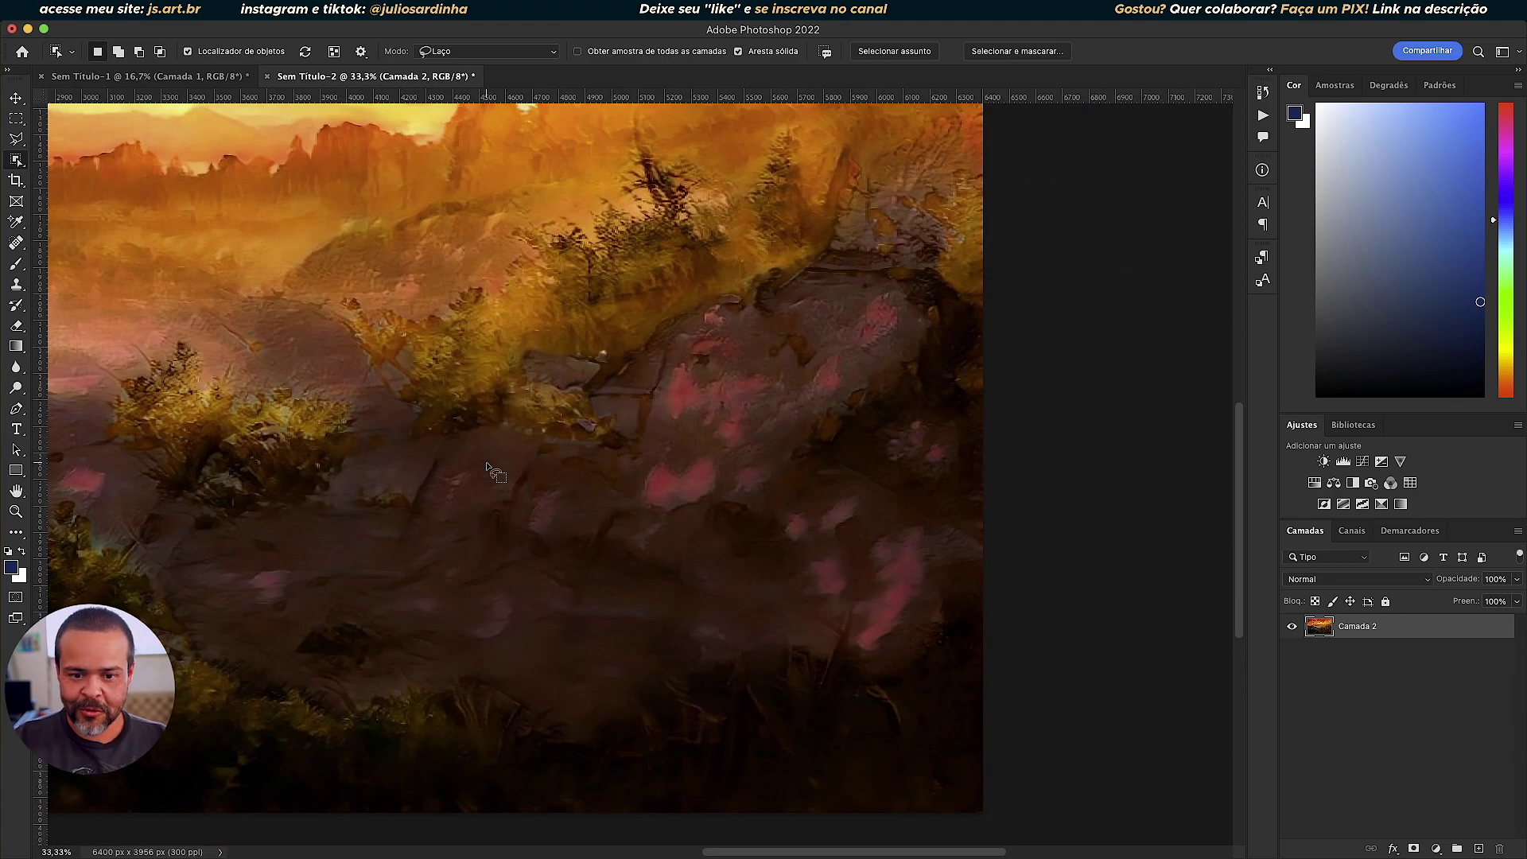
pyautogui.moveTo(505, 453); pyautogui.dragTo(829, 482)
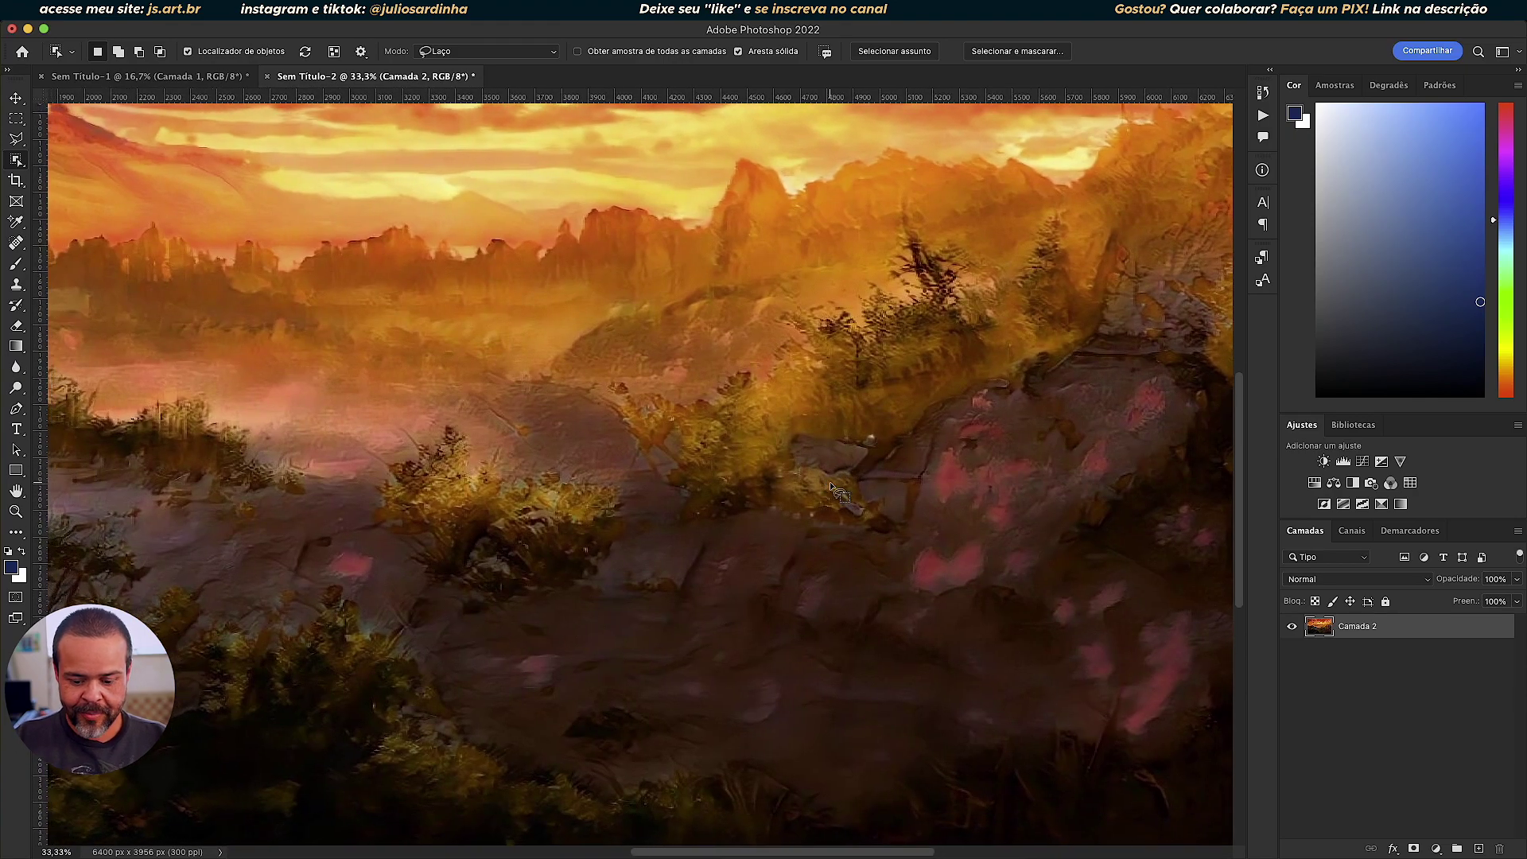
pyautogui.press('super+minus')
pyautogui.press('super+minus')
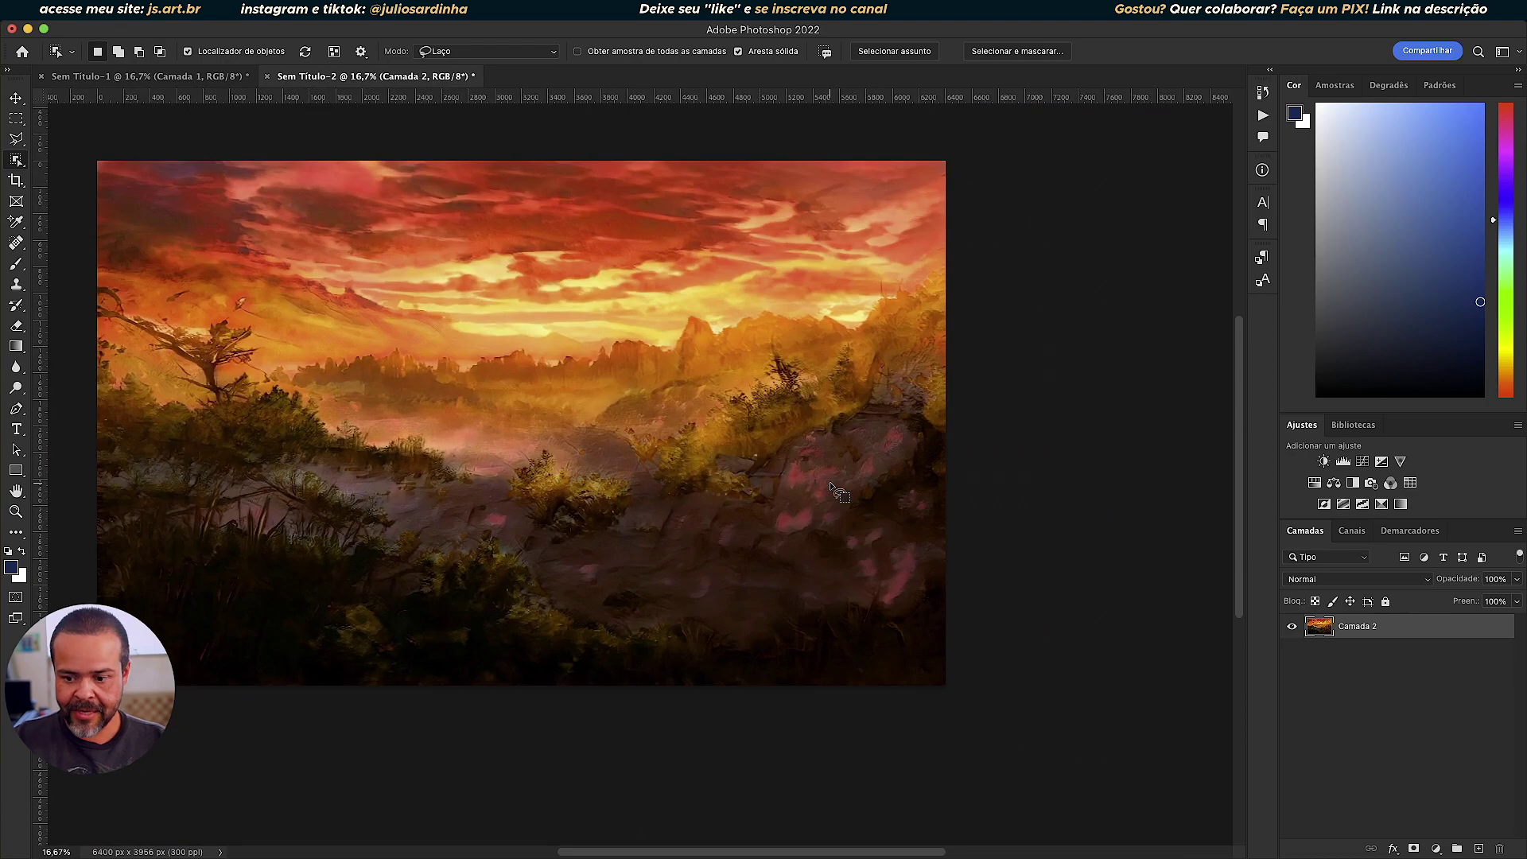
# Duplicate the upscaled landscape layer and apply the High Pass filter (Alta Frequência) to the copy with a 4,0 pixel radius
pyautogui.press('super+j')
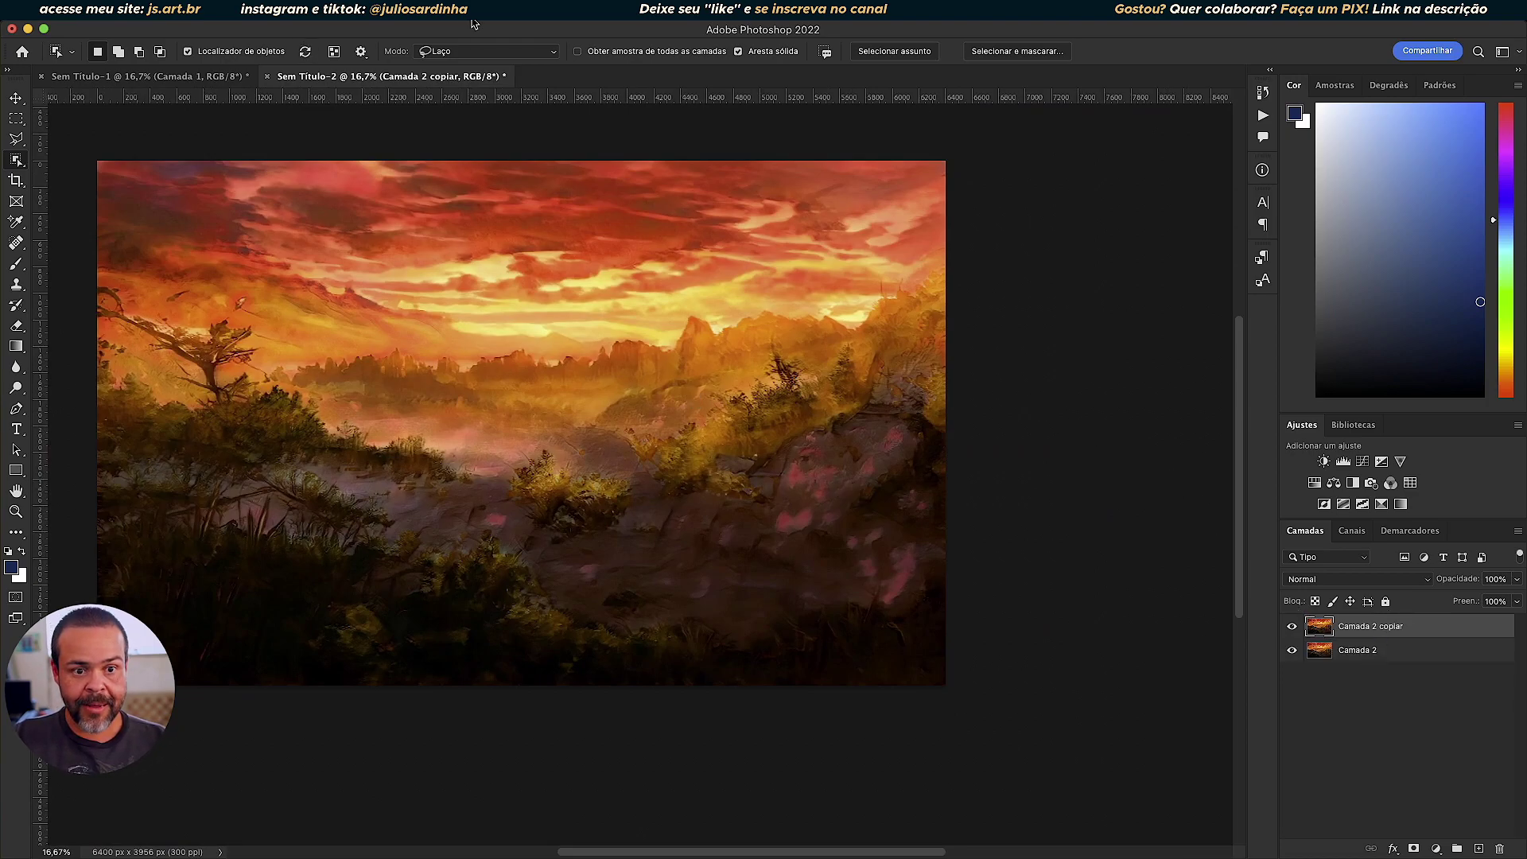
pyautogui.click(438, 19)
pyautogui.moveTo(552, 343)
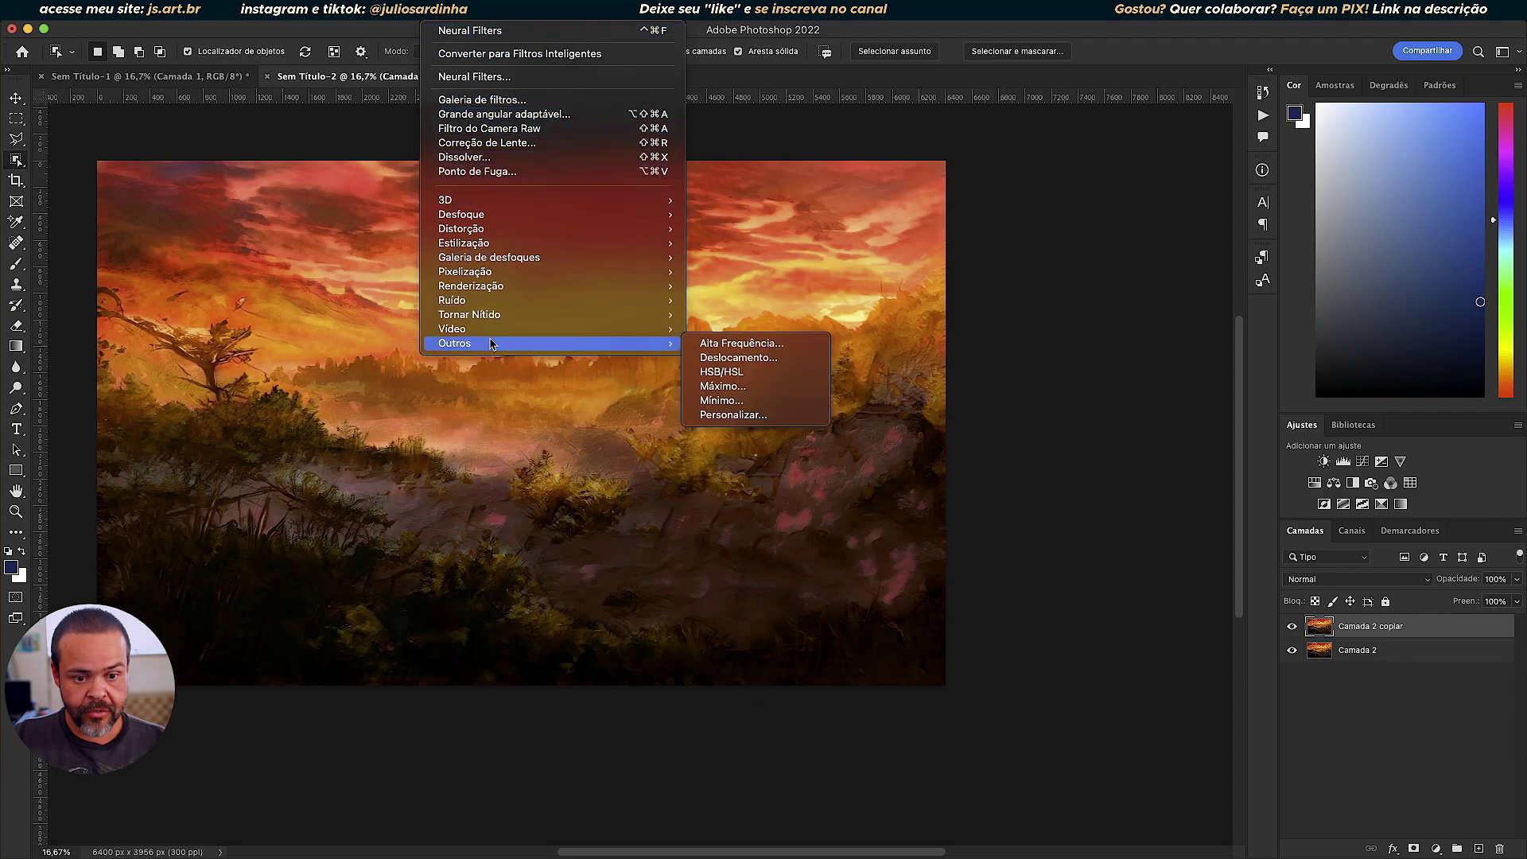
pyautogui.click(753, 344)
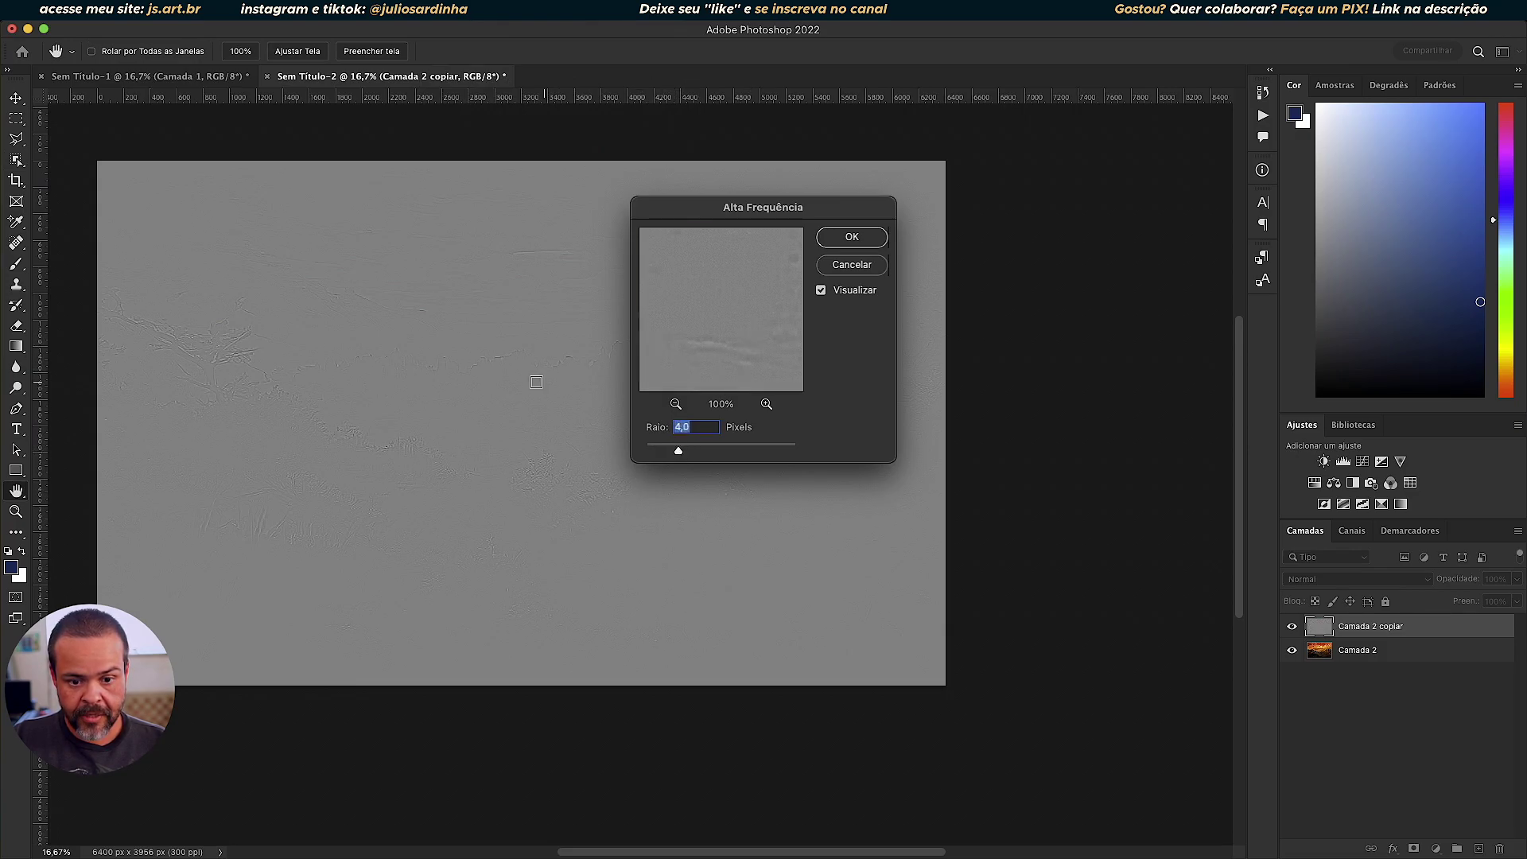
pyautogui.scroll(5, 544, 382)
pyautogui.scroll(-4, 556, 386)
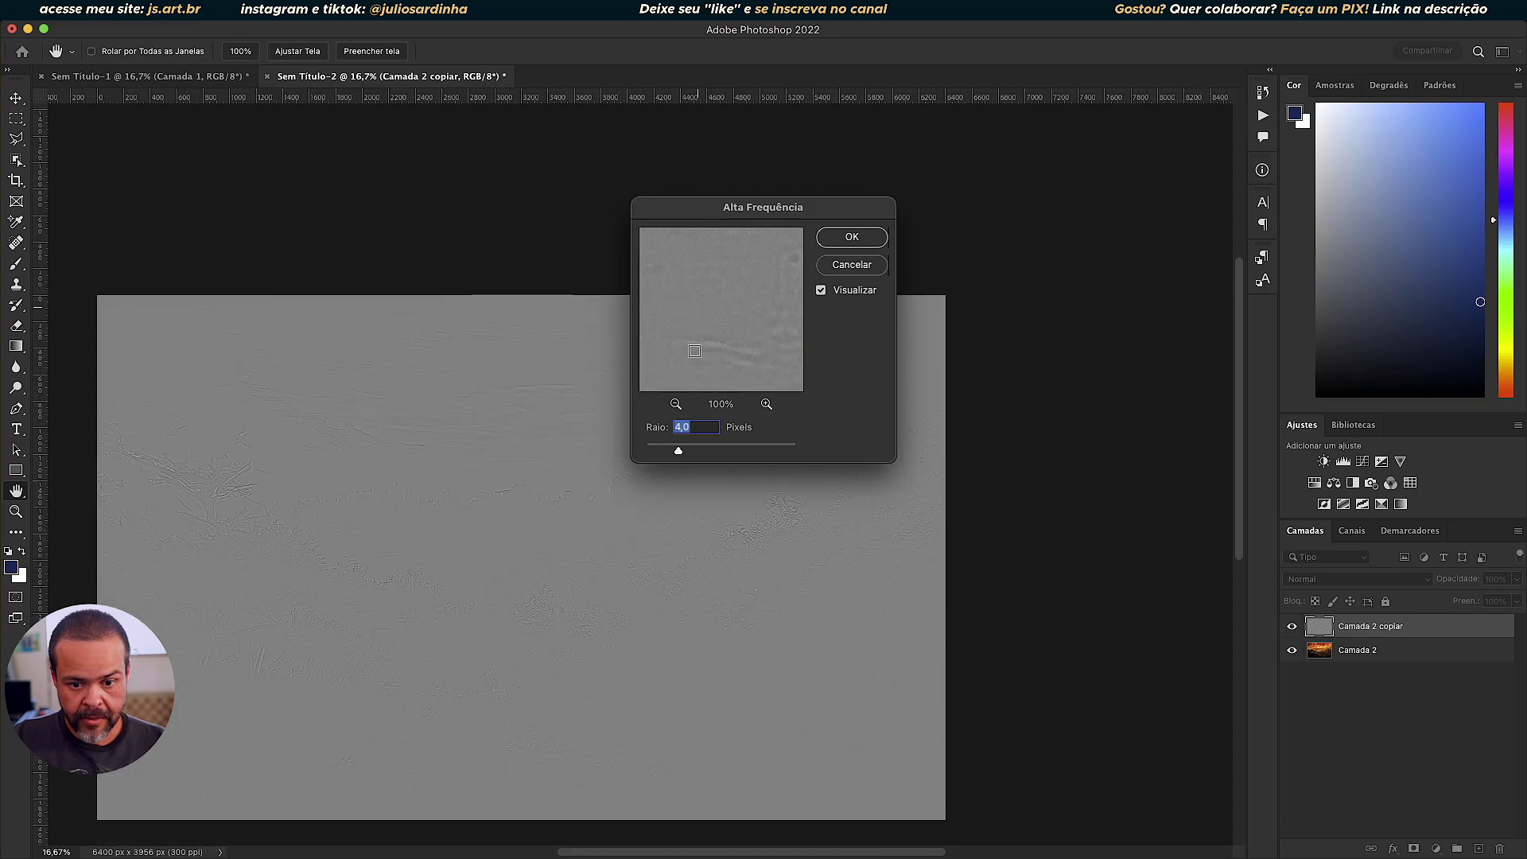
pyautogui.scroll(-2, 559, 406)
pyautogui.click(566, 306)
pyautogui.moveTo(566, 306); pyautogui.dragTo(372, 310)
pyautogui.click(777, 279)
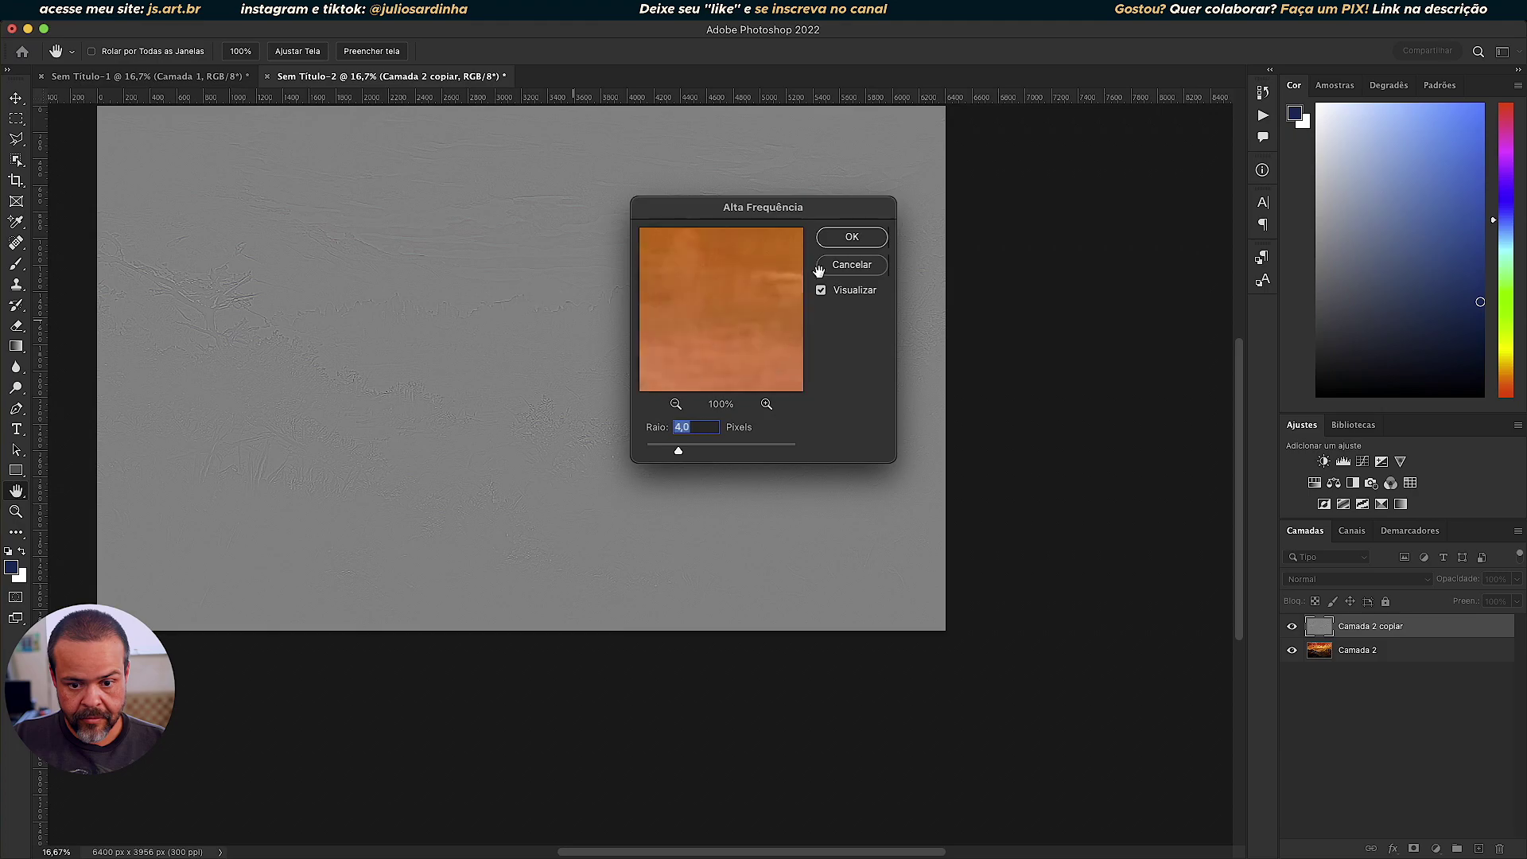
pyautogui.click(851, 237)
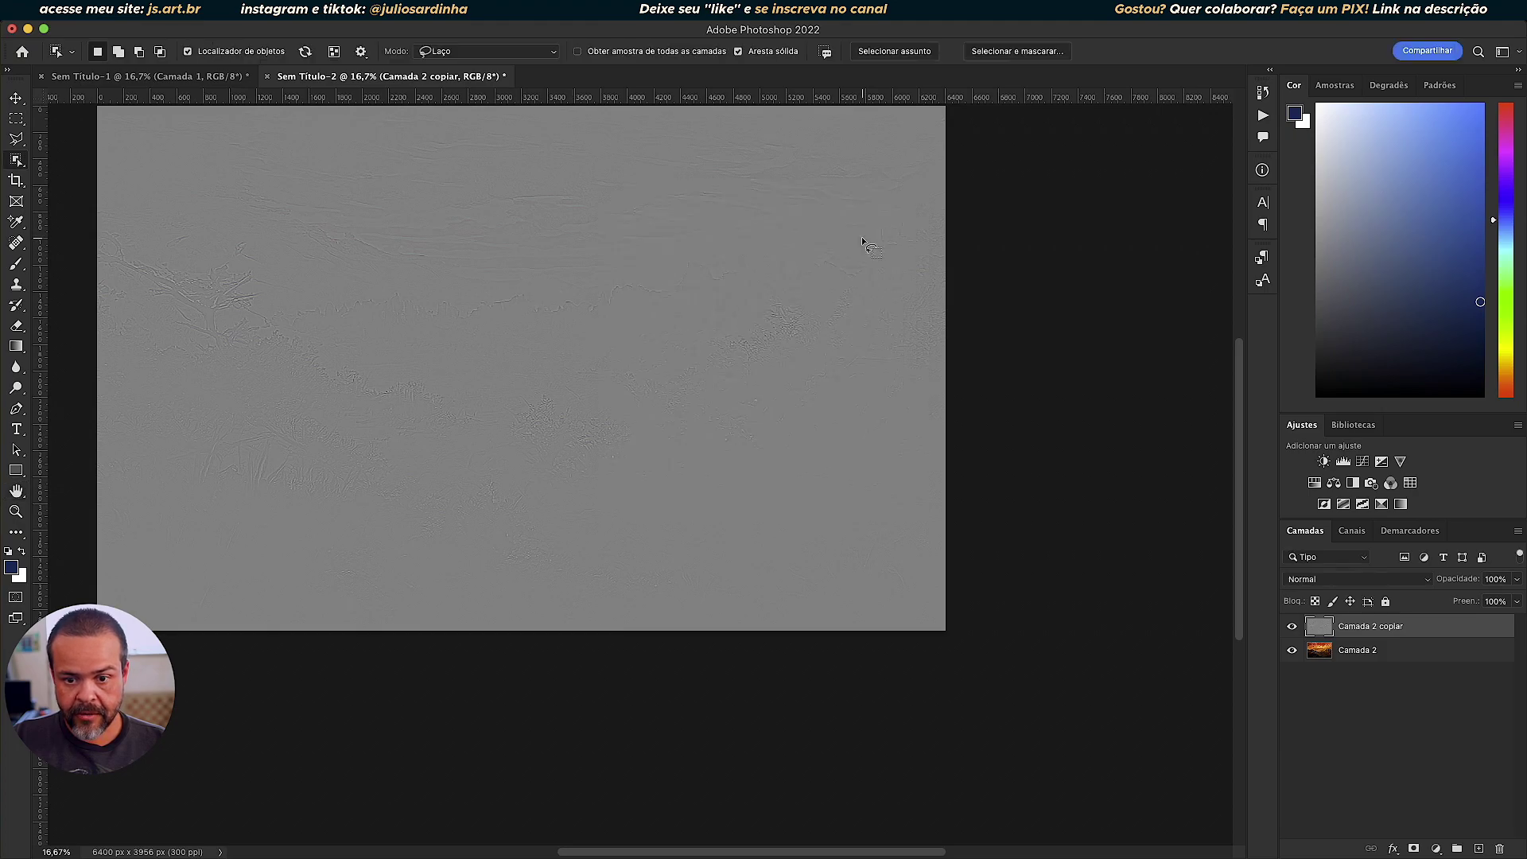
# Set the blend mode of the high-pass layer copy to Overlay (Sobrepor)
pyautogui.click(1319, 580)
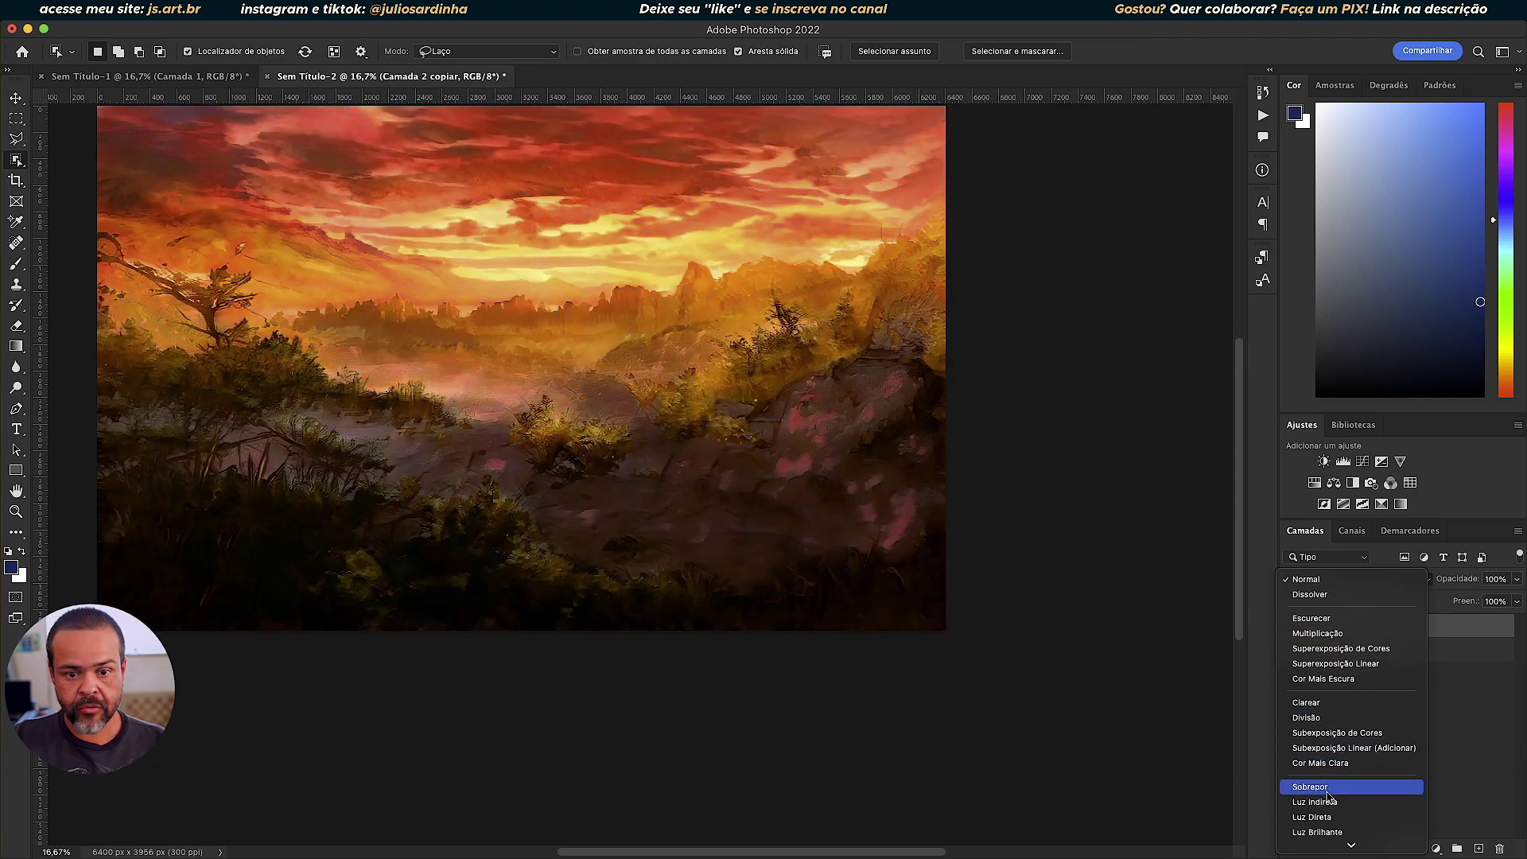
pyautogui.click(1324, 788)
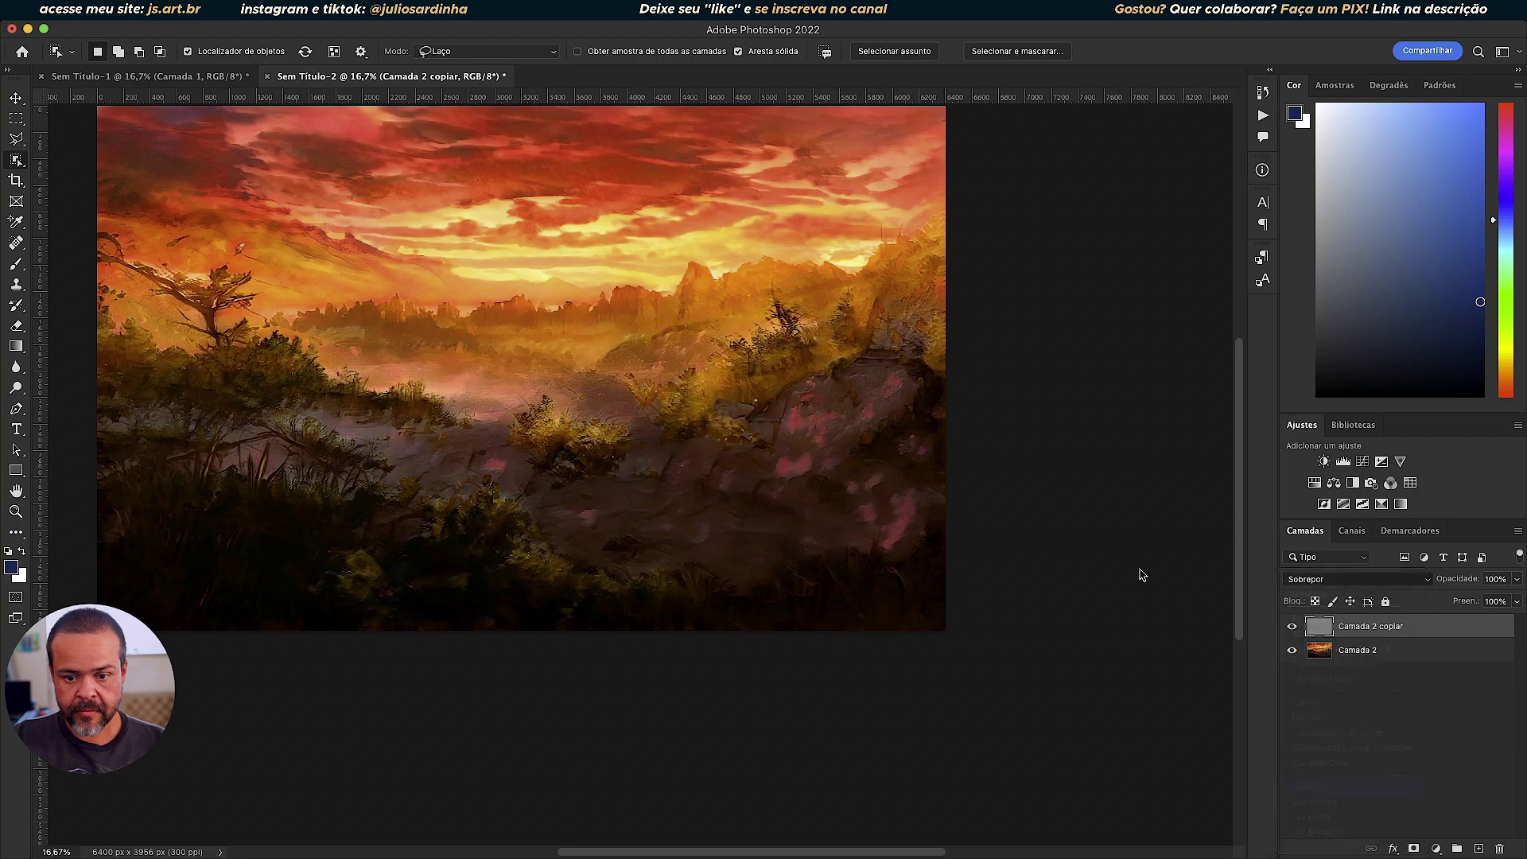
# Compare the rocks and bushes with the high-pass copy layer hidden and shown
pyautogui.scroll(6, 1042, 447)
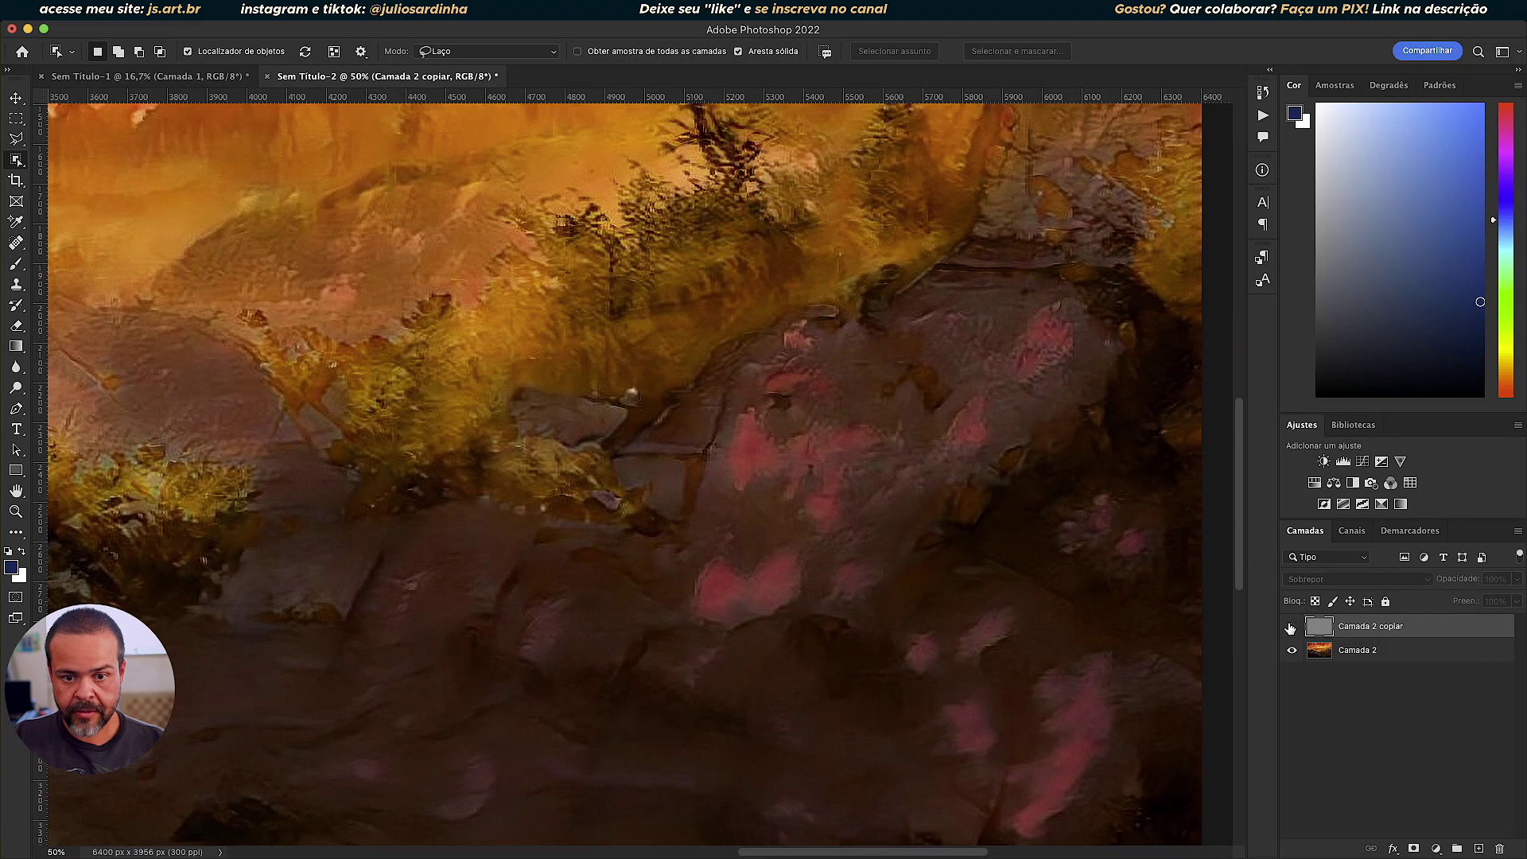
pyautogui.click(1291, 627)
pyautogui.press('super+0')
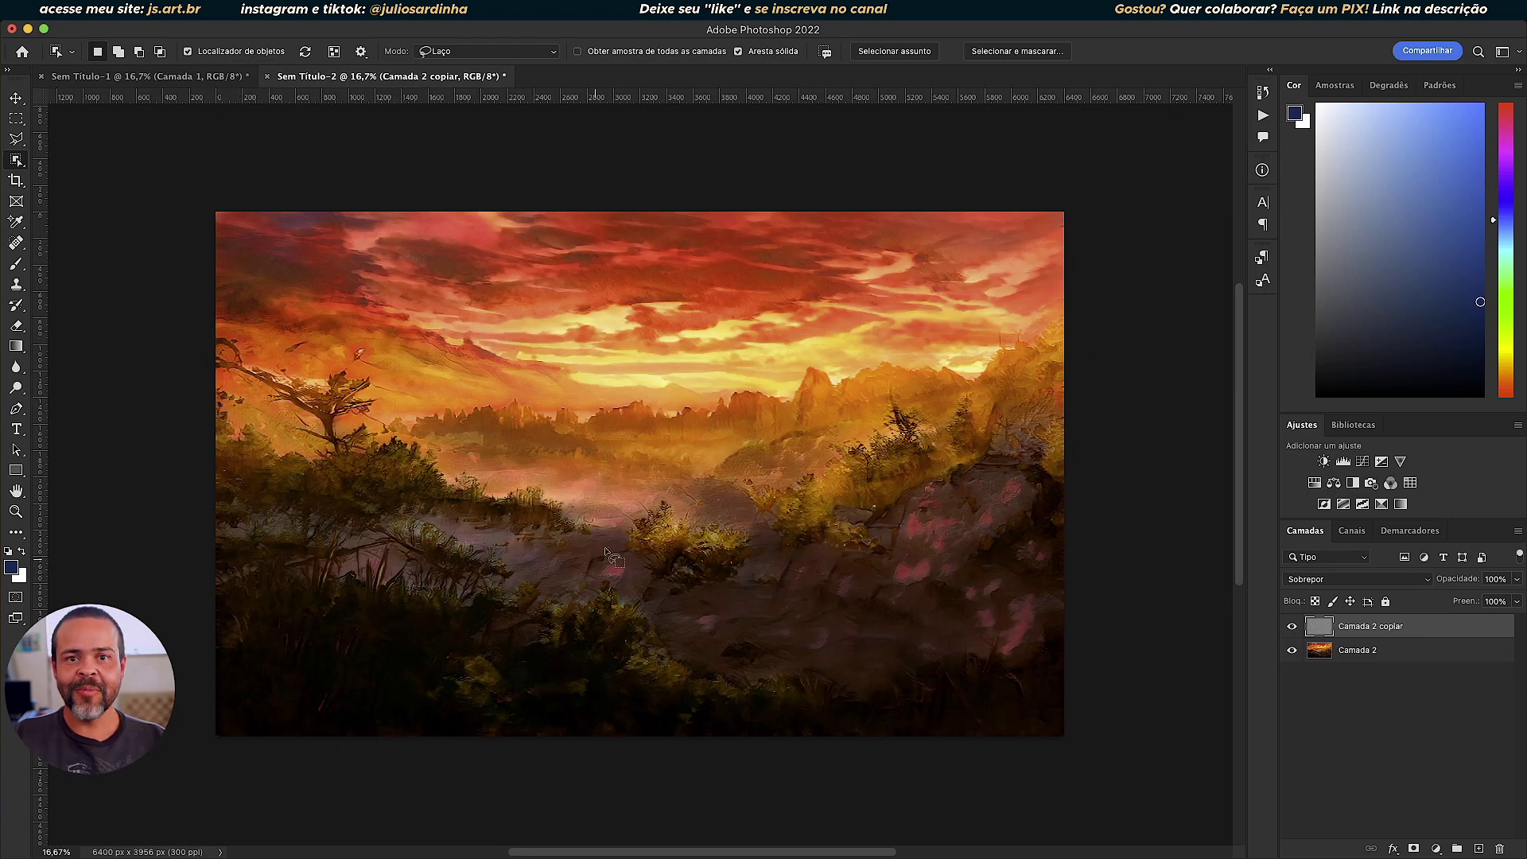
# Switch to the browser, open the third portrait from the Artbreeder downloads at high resolution and check its image details
pyautogui.press('super+Tab')
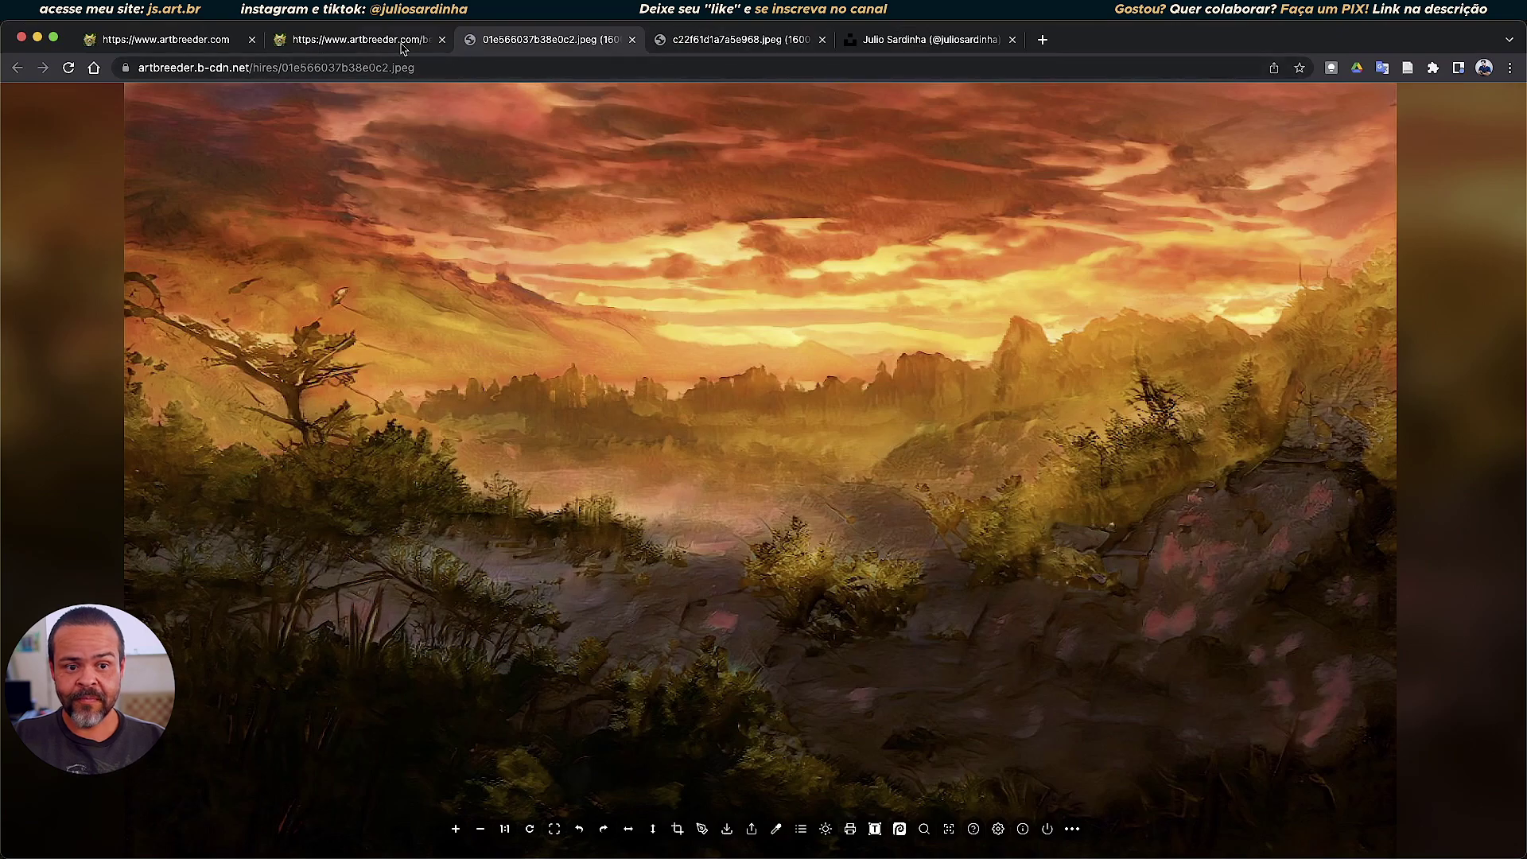
pyautogui.click(375, 40)
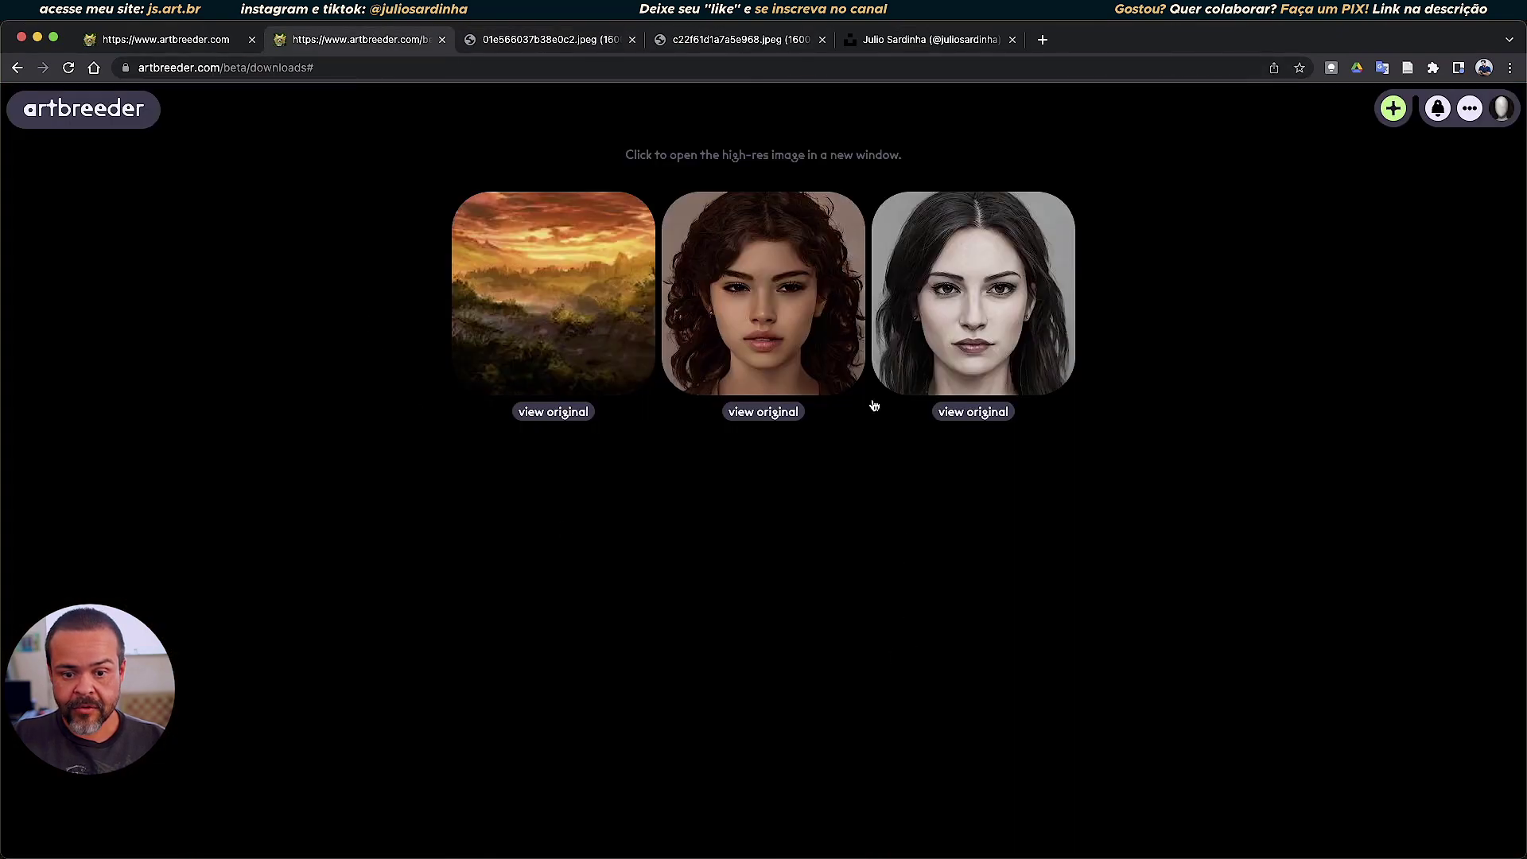
pyautogui.click(958, 318)
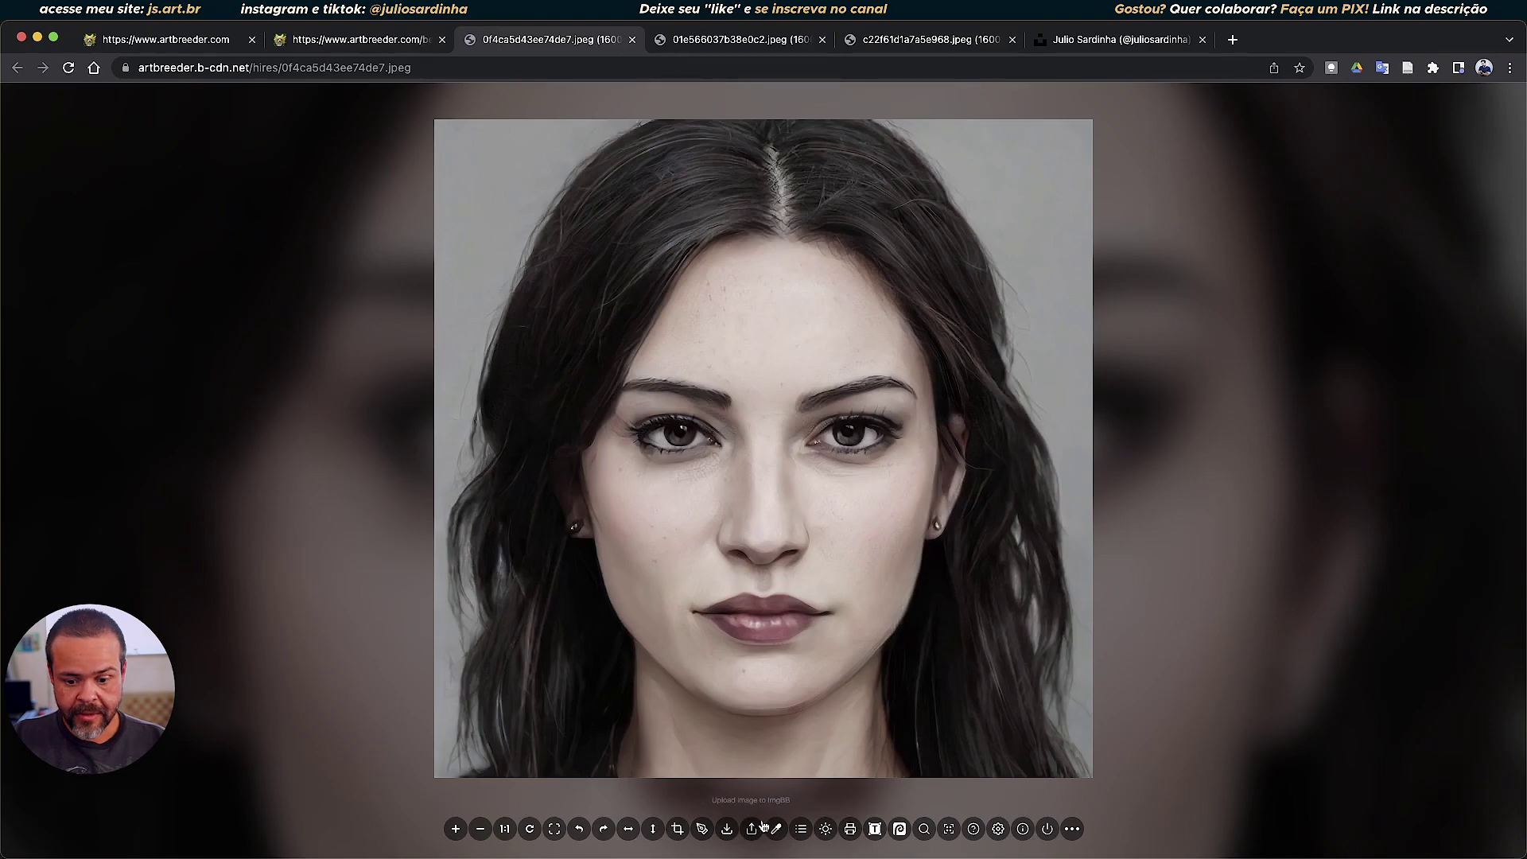
pyautogui.click(800, 830)
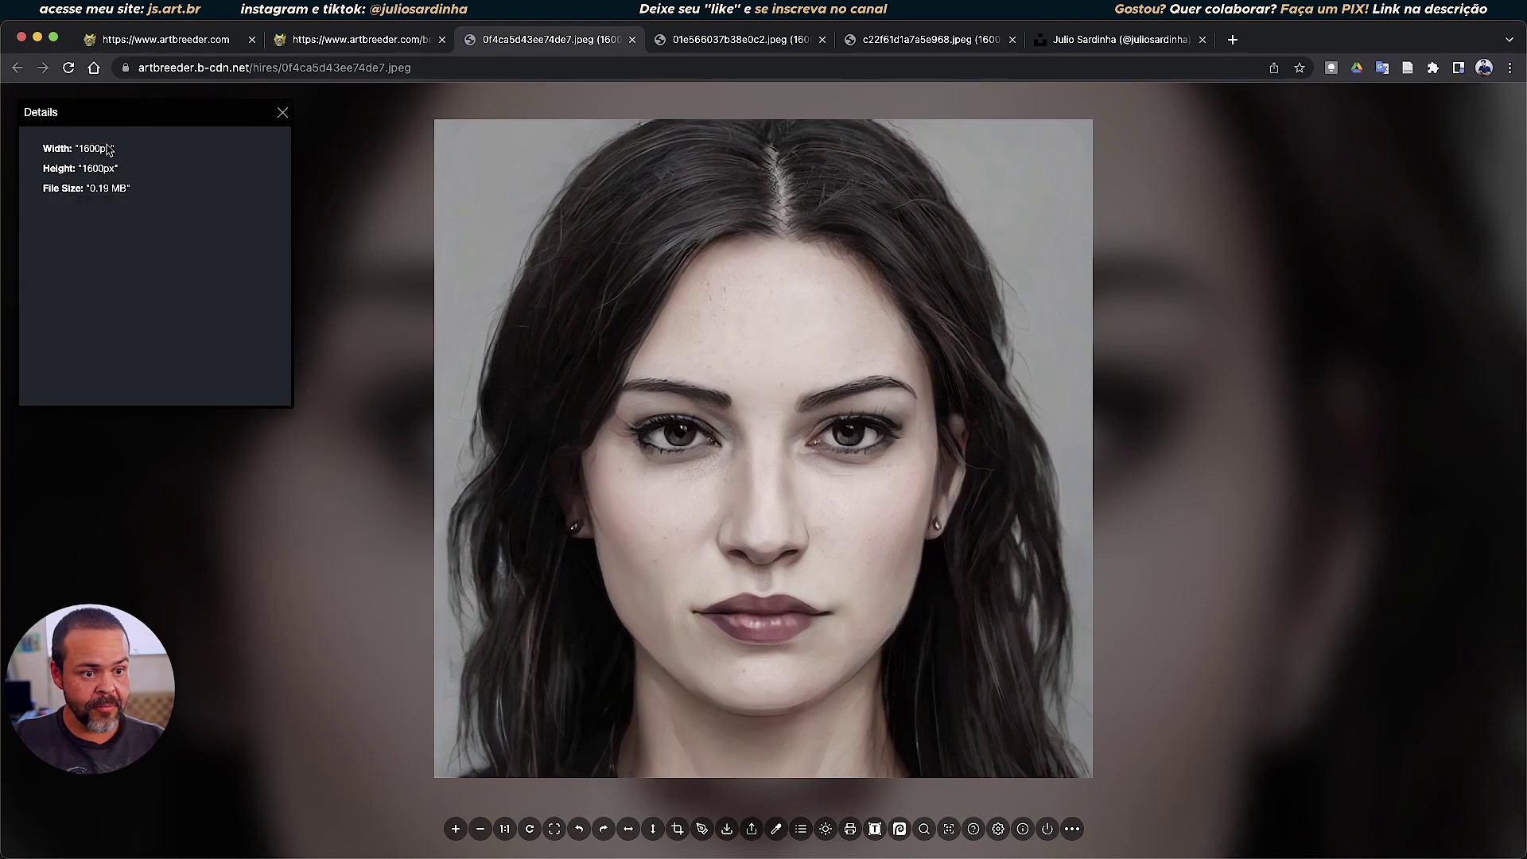
pyautogui.click(284, 113)
# Copy the high-resolution portrait image and switch back to Photoshop
pyautogui.rightClick(796, 442)
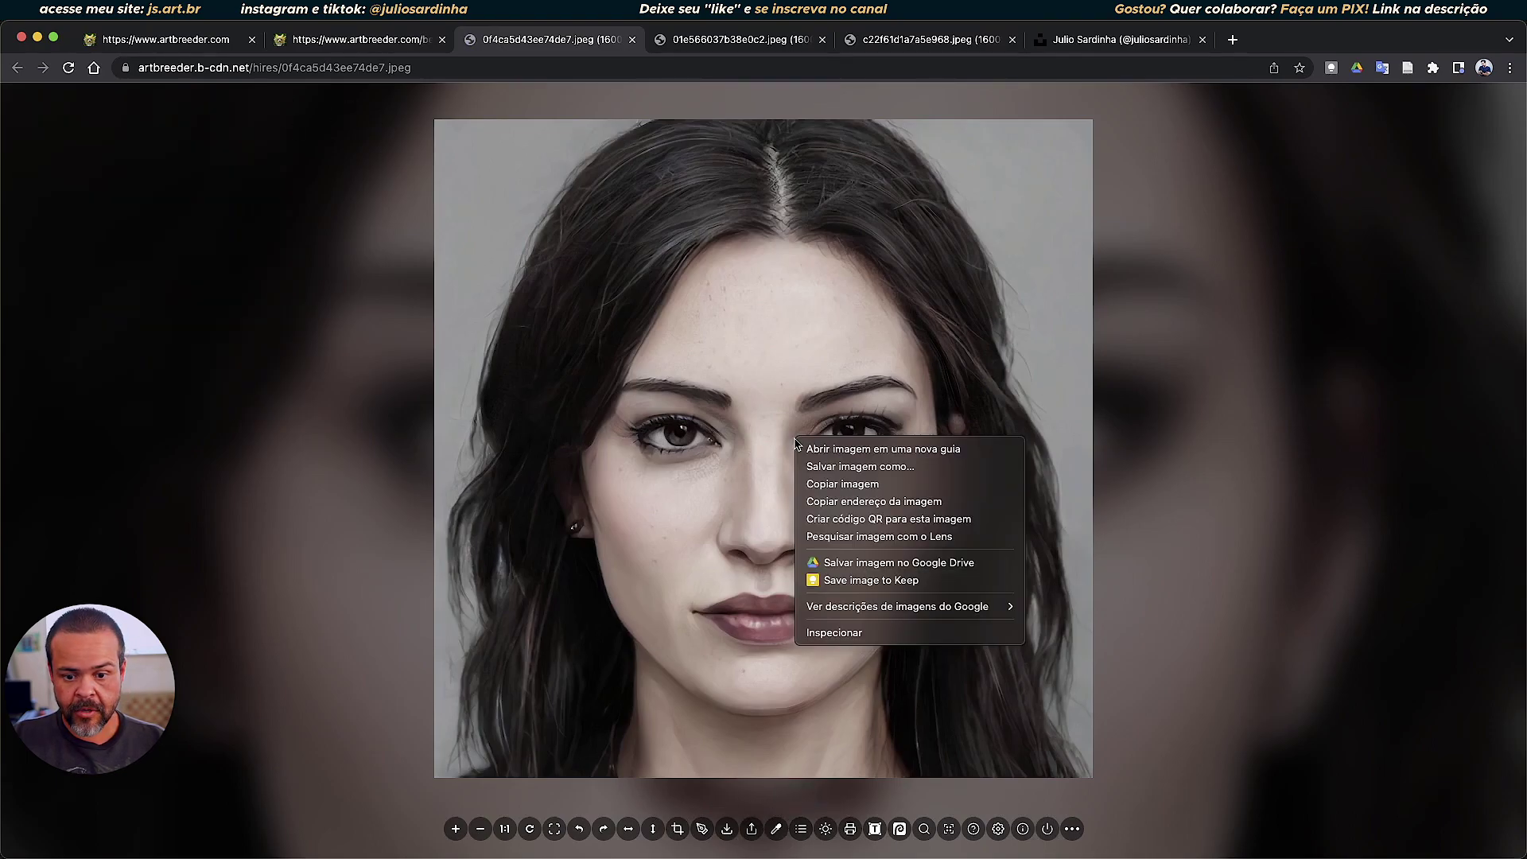
pyautogui.click(866, 485)
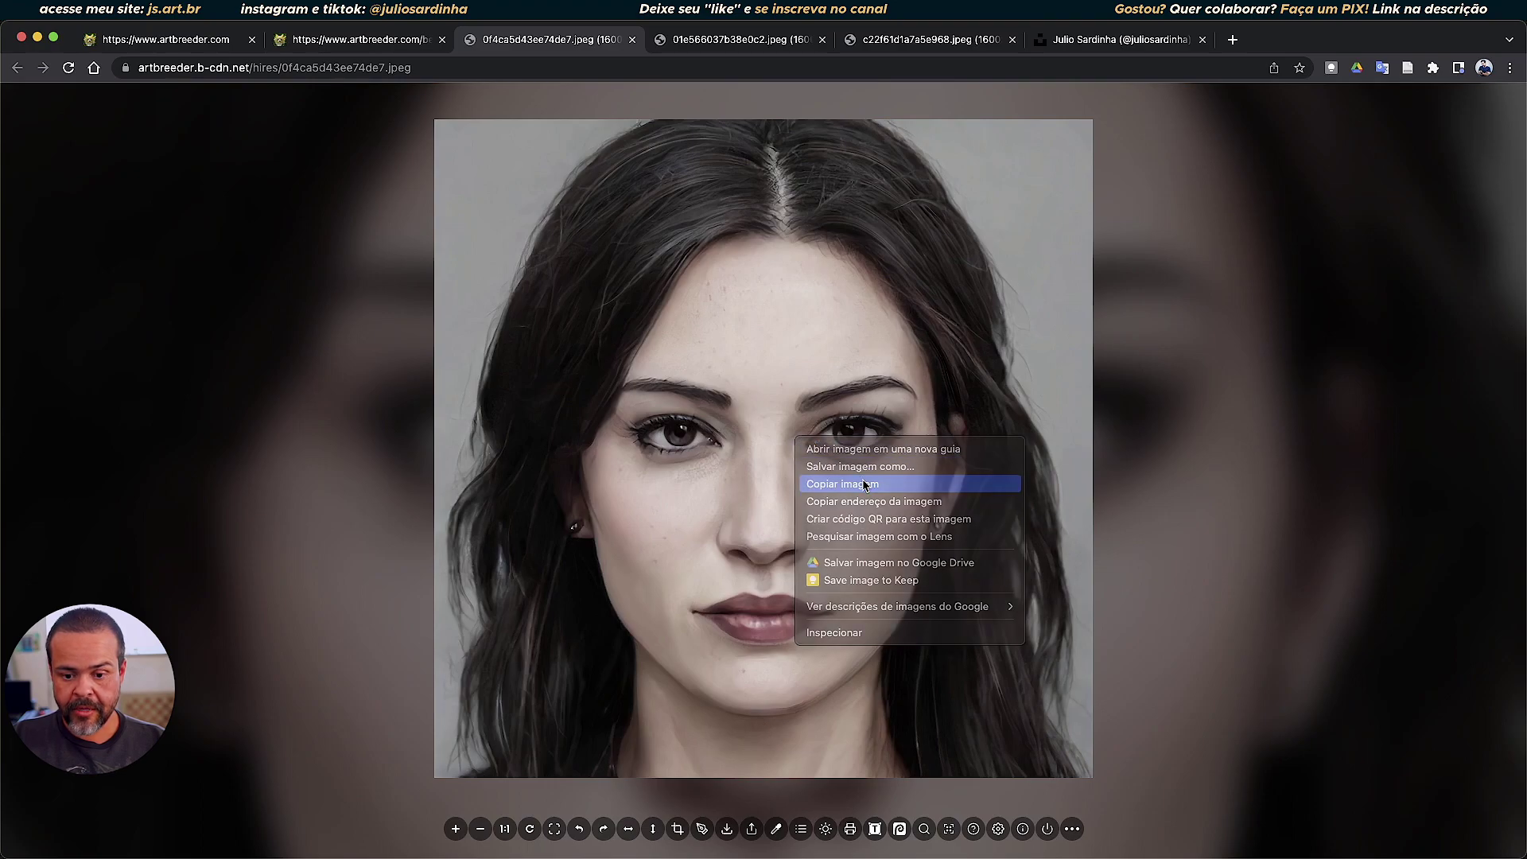
pyautogui.press('super+Tab')
pyautogui.click(580, 494)
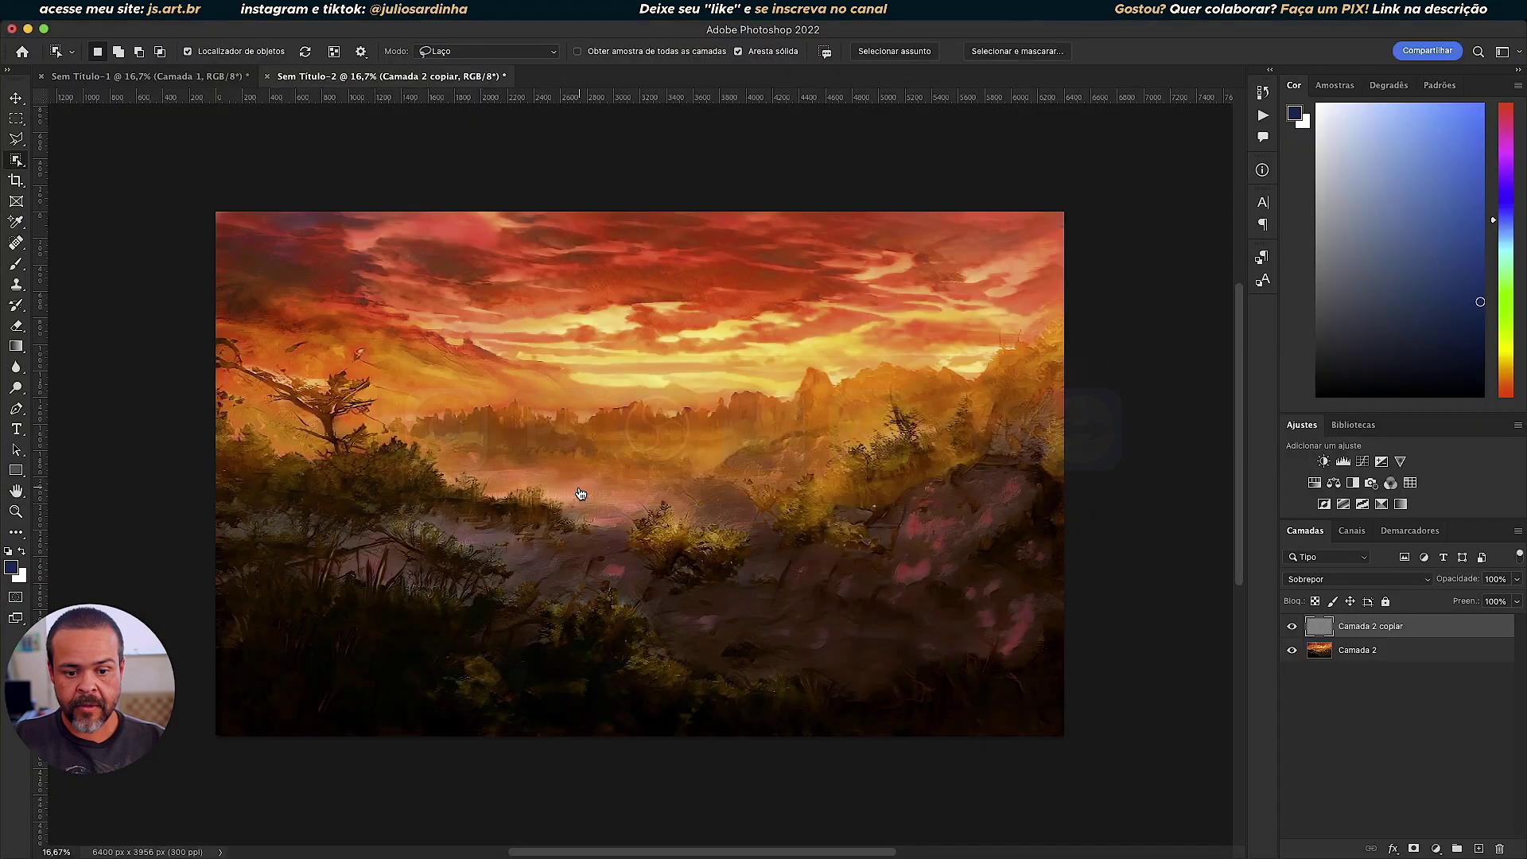
# Create a 1600 x 989 px document at 72 ppi, paste the portrait with its colour appearance preserved, and activate the Move tool
pyautogui.click(123, 9)
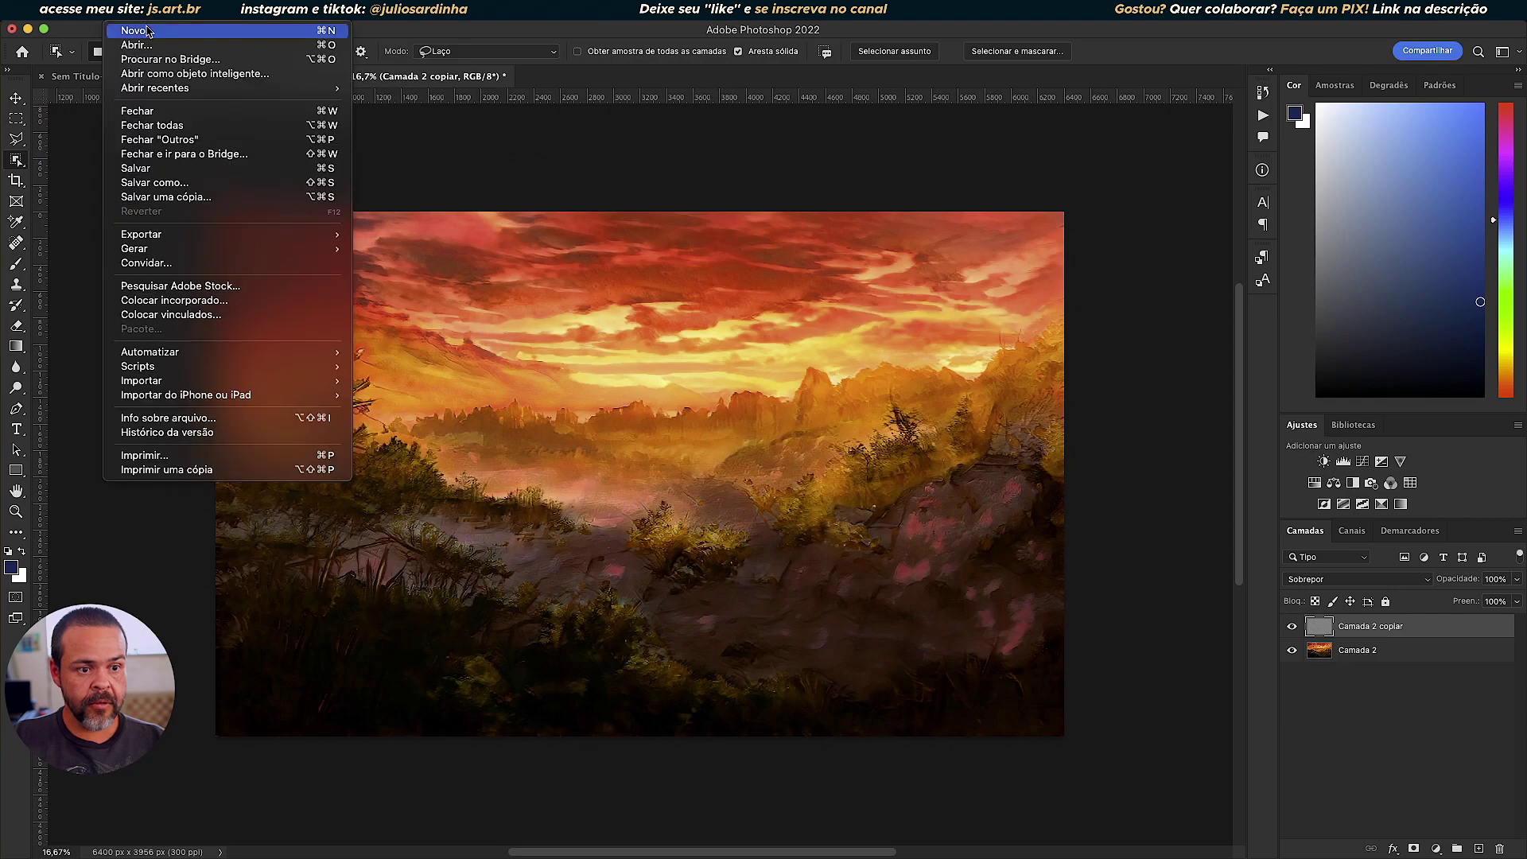
pyautogui.click(127, 31)
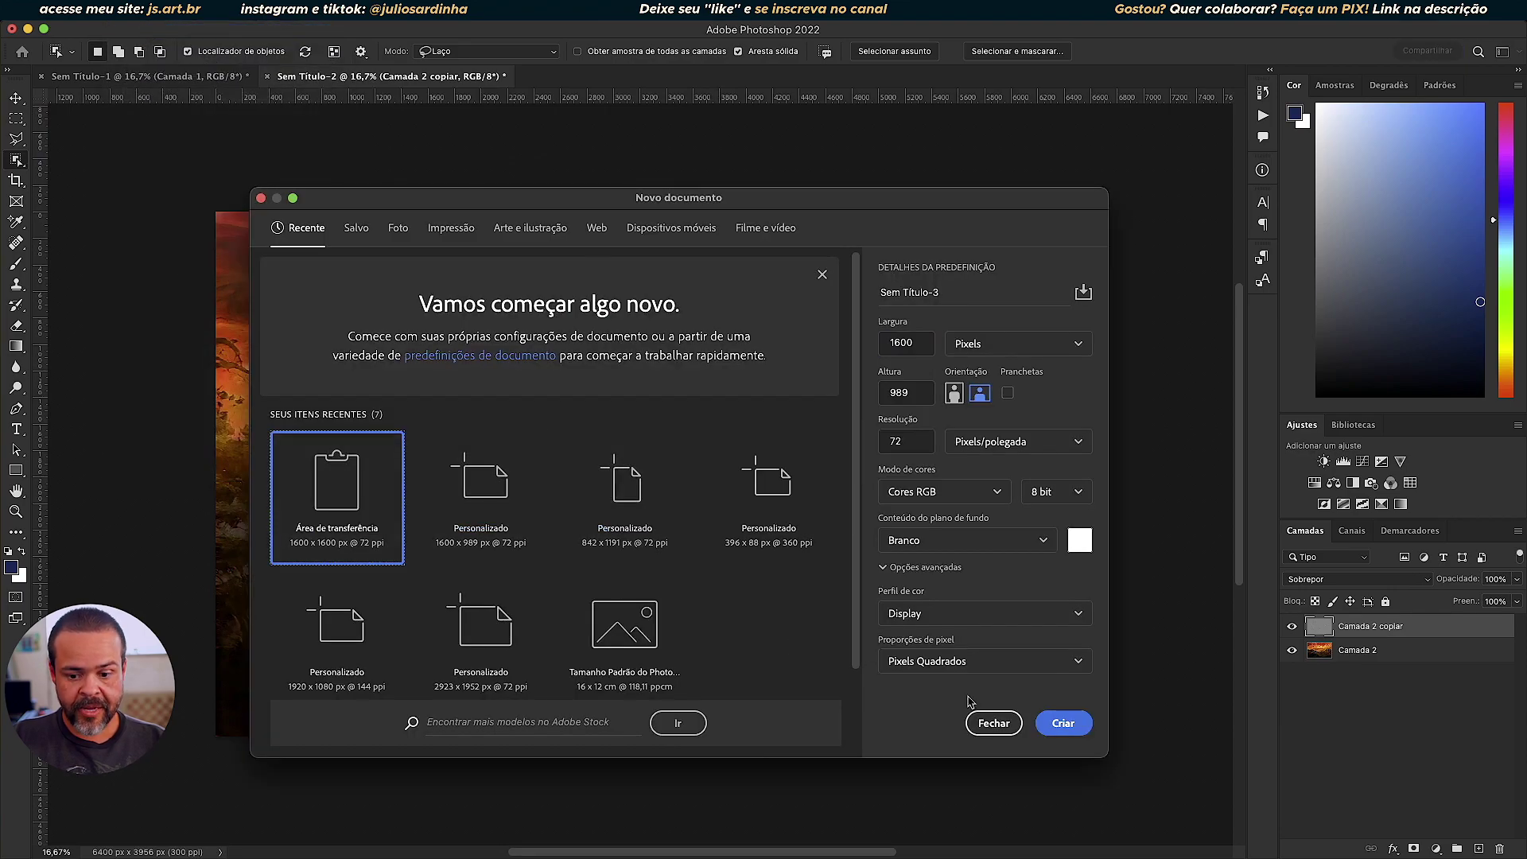
pyautogui.click(1073, 721)
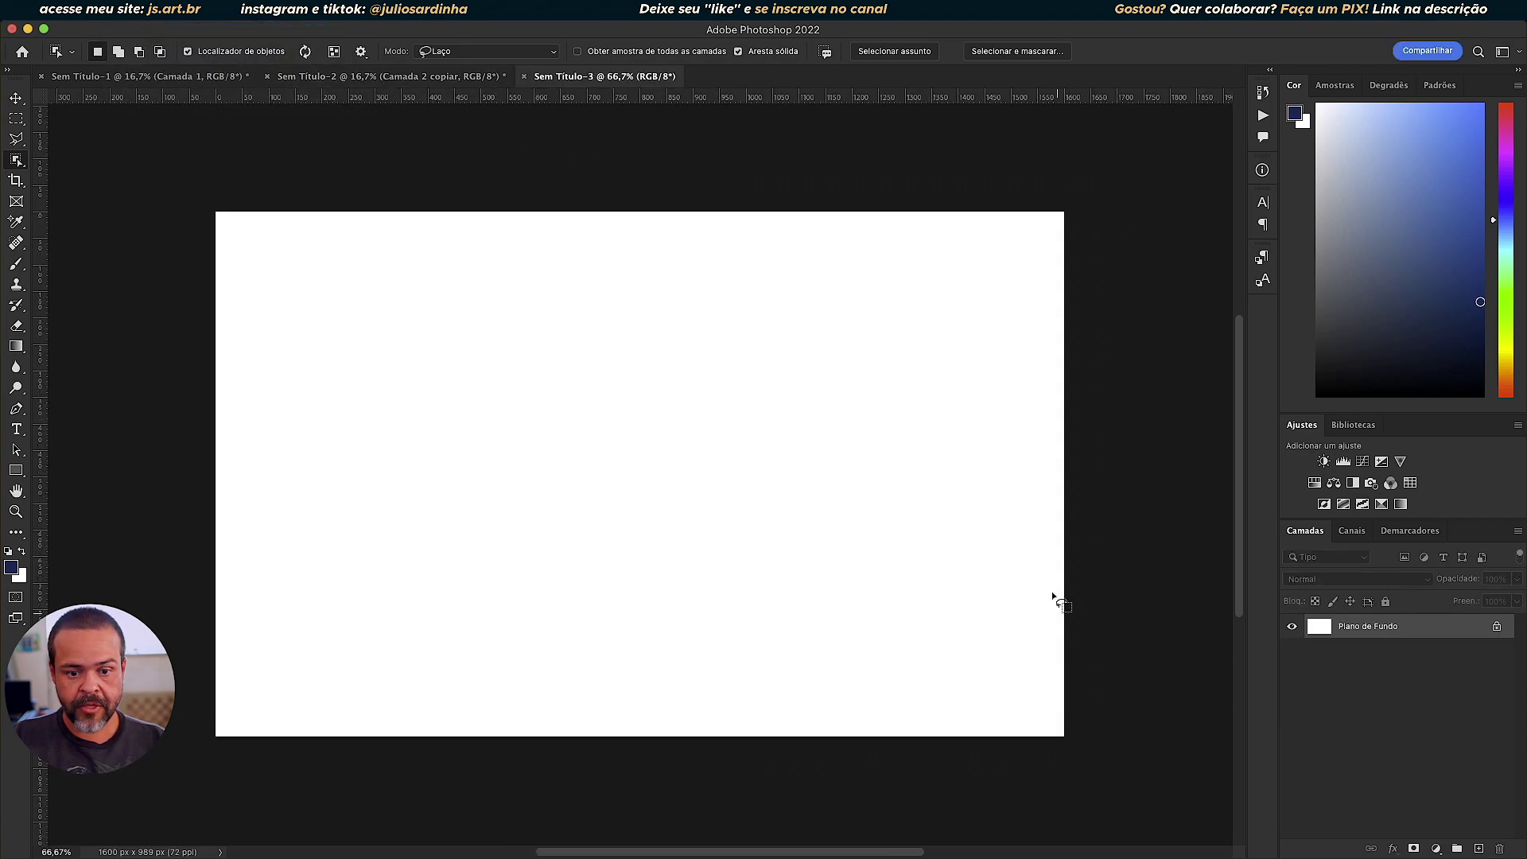
pyautogui.press('super+v')
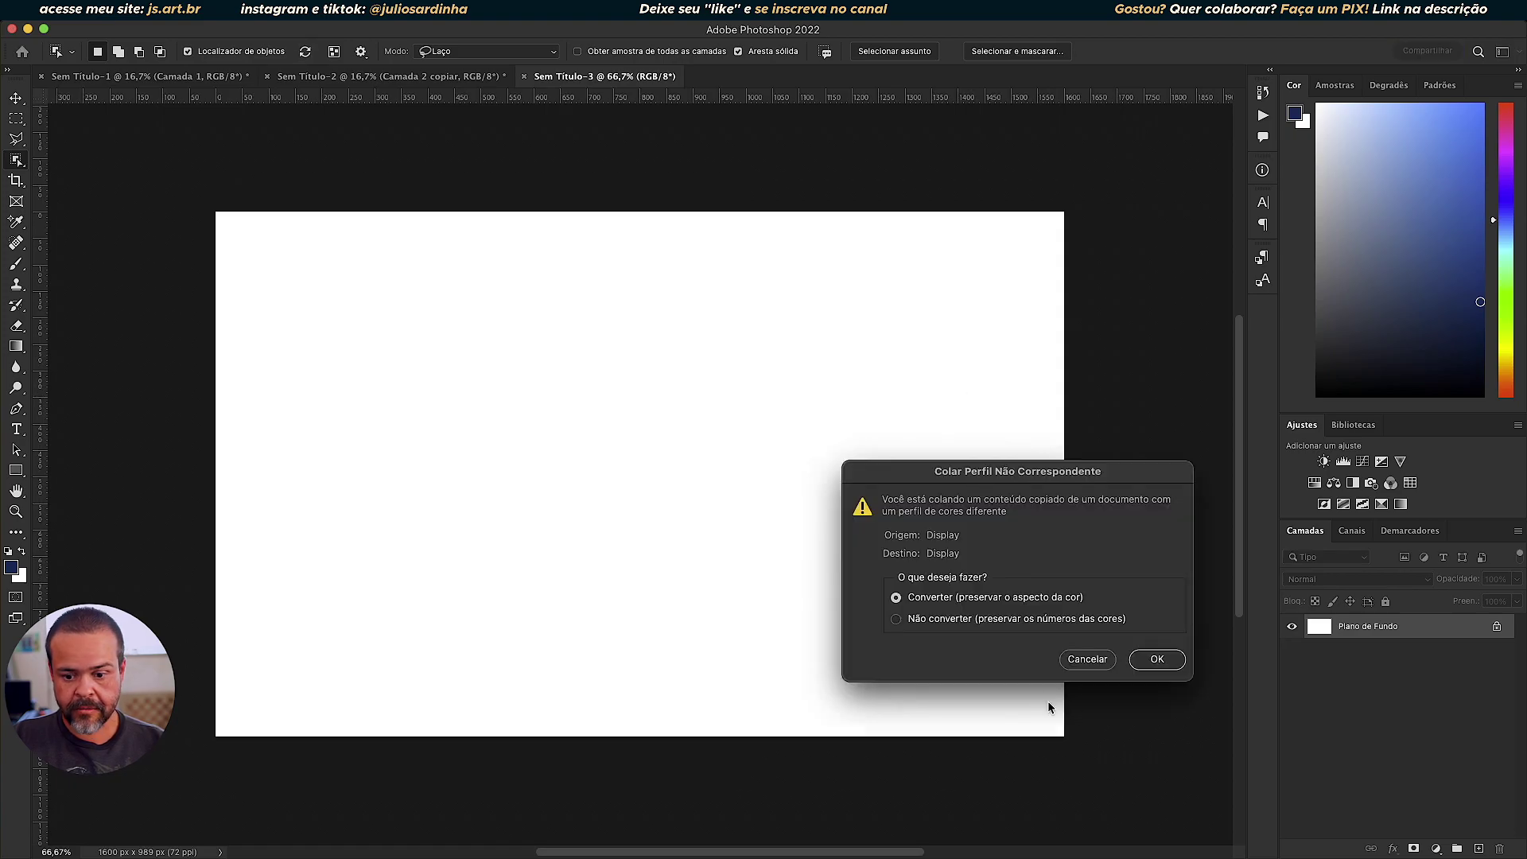
pyautogui.click(1157, 659)
pyautogui.click(1157, 637)
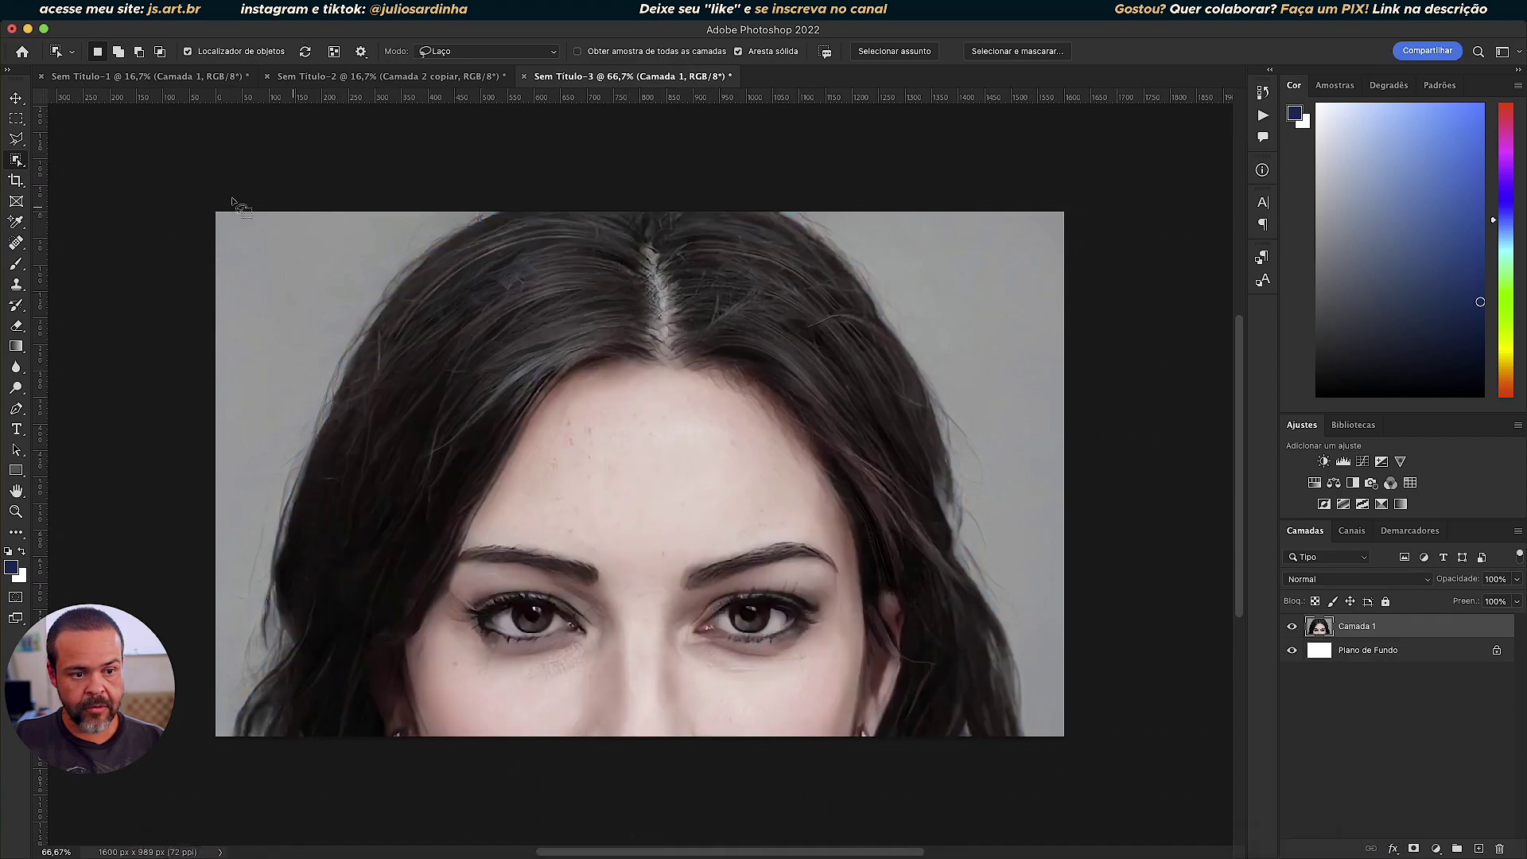
pyautogui.click(15, 99)
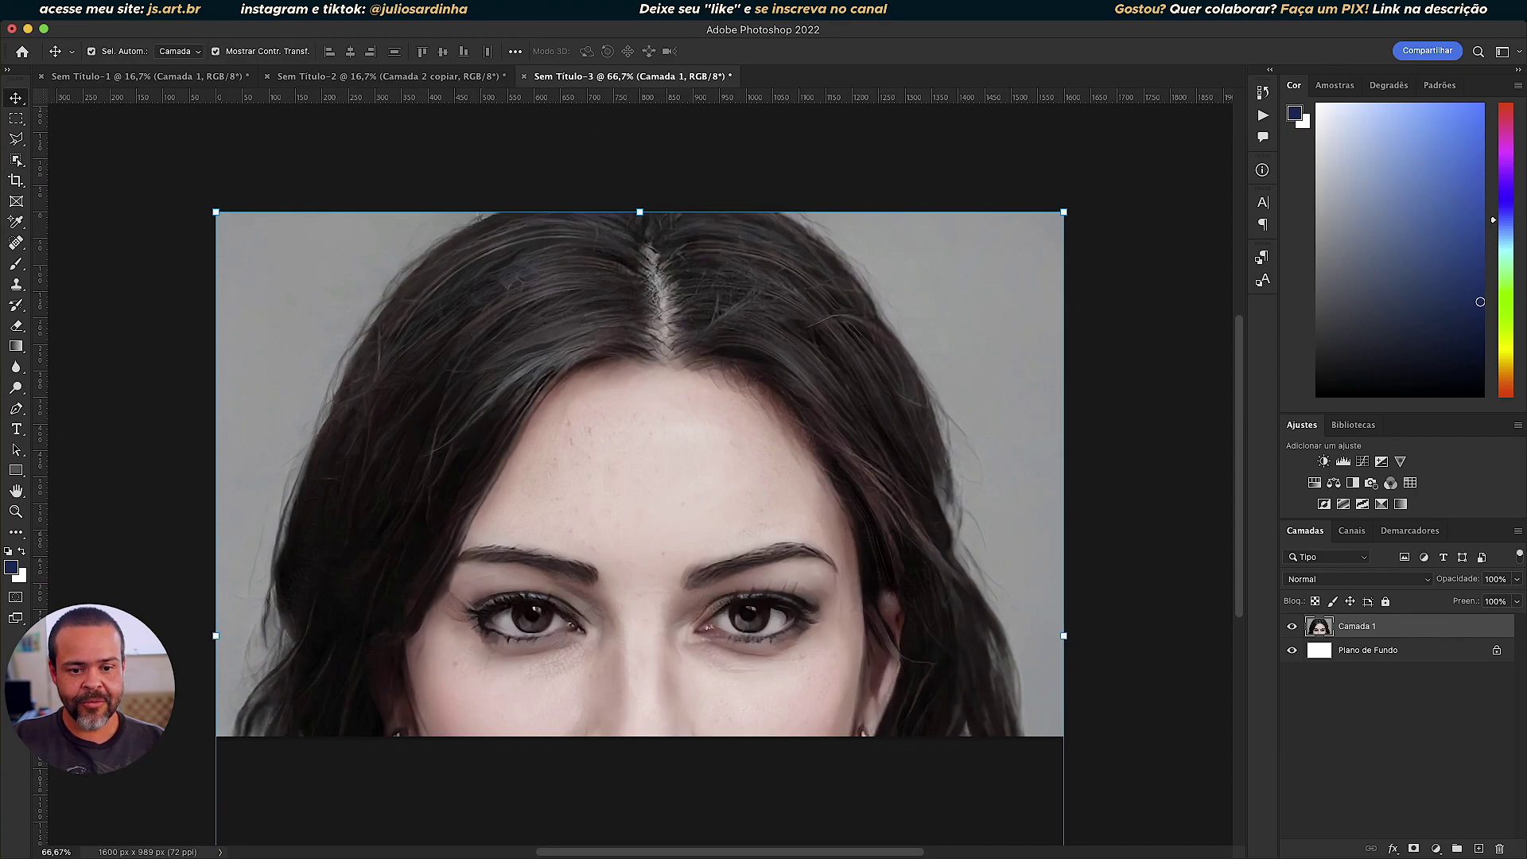
pyautogui.click(131, 9)
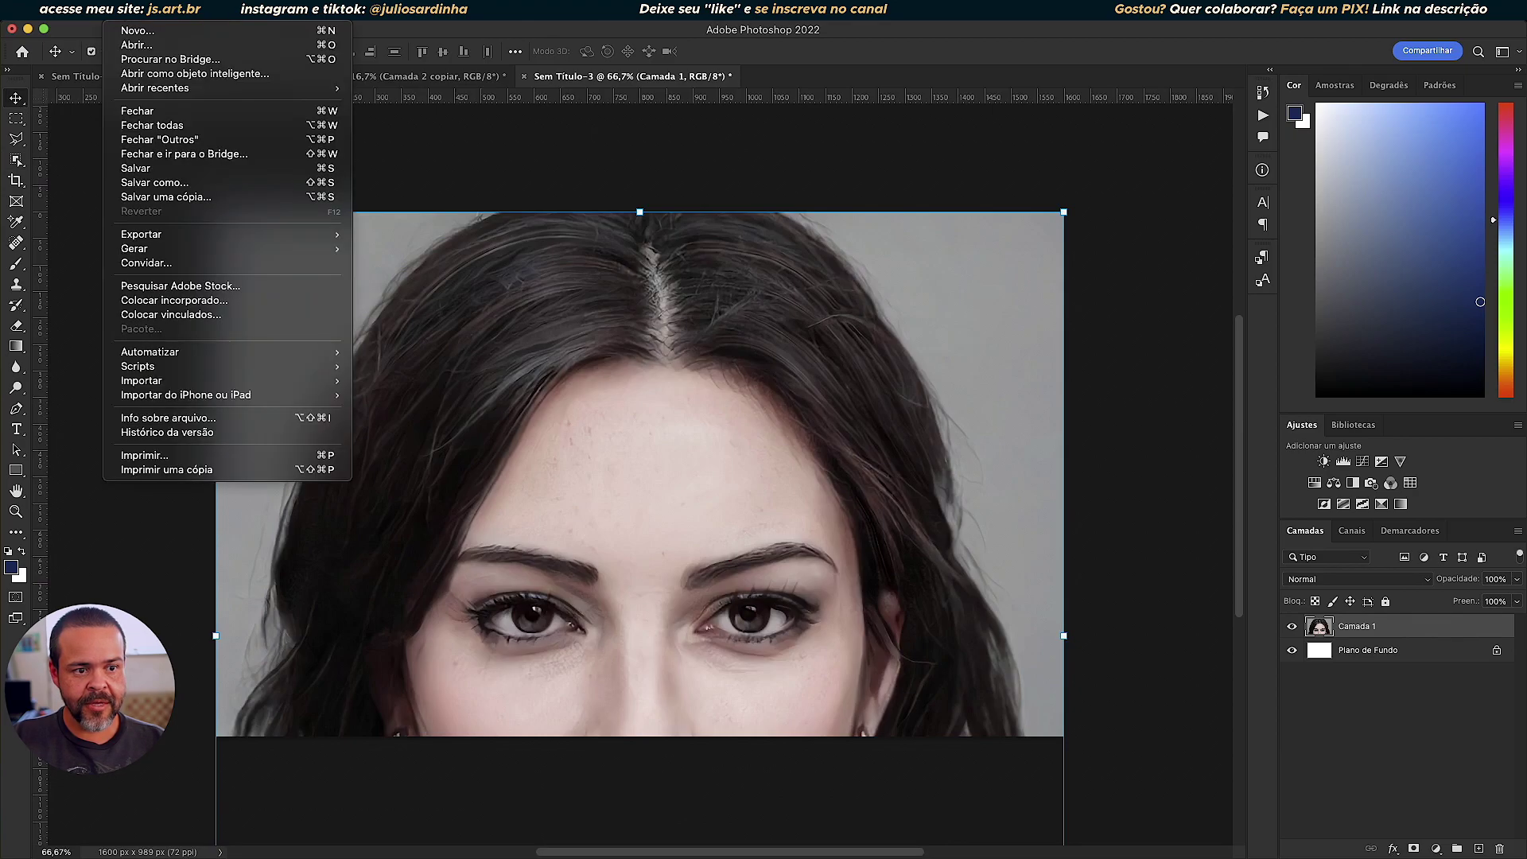
pyautogui.click(141, 32)
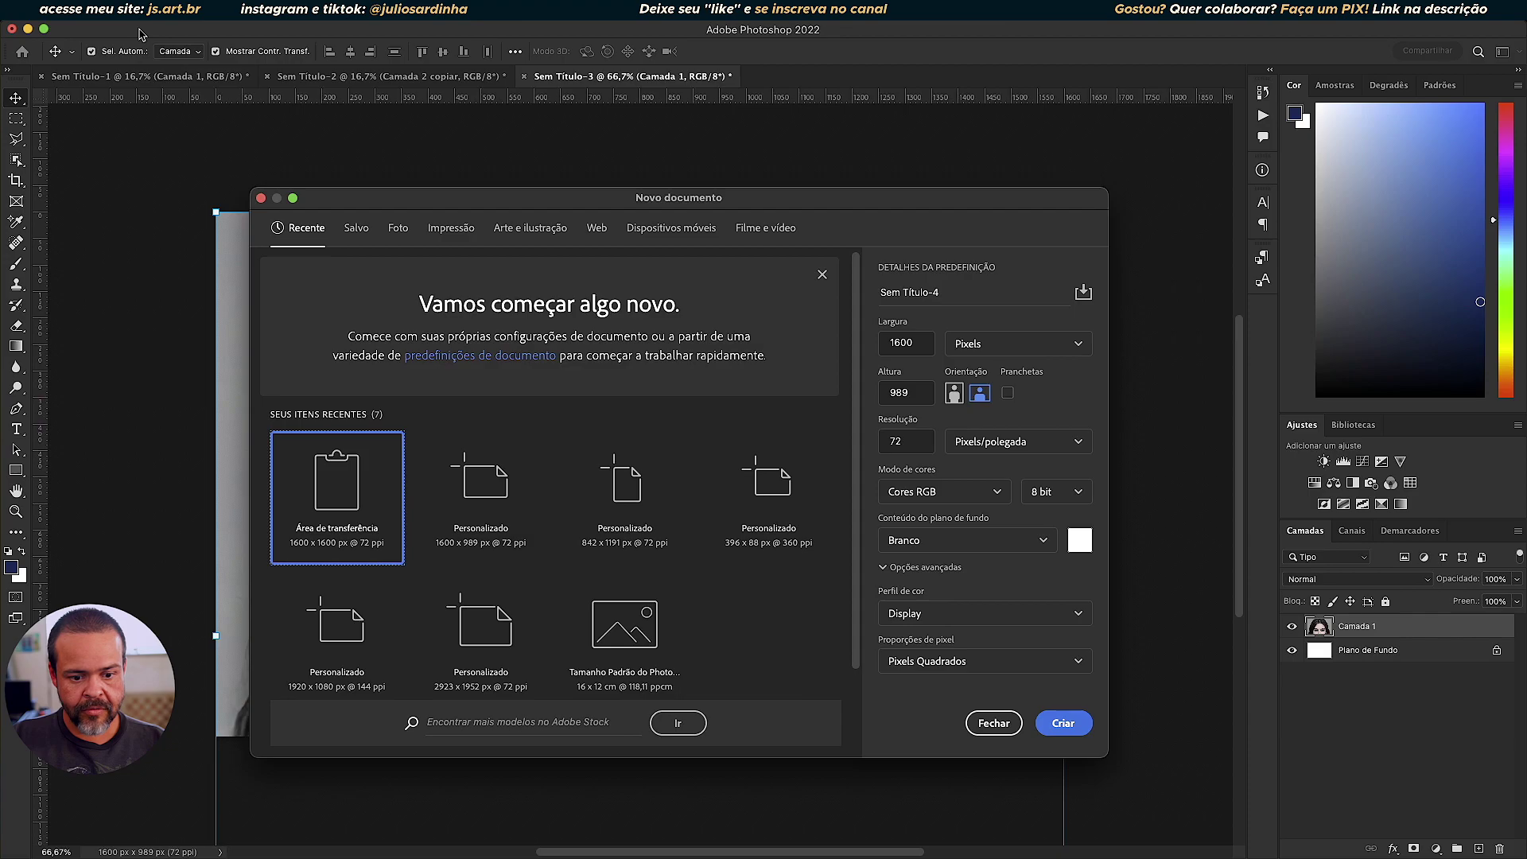
pyautogui.click(986, 718)
# Expand the canvas to the whole pasted portrait with Reveal All (Revelar todas)
pyautogui.scroll(-5, 739, 525)
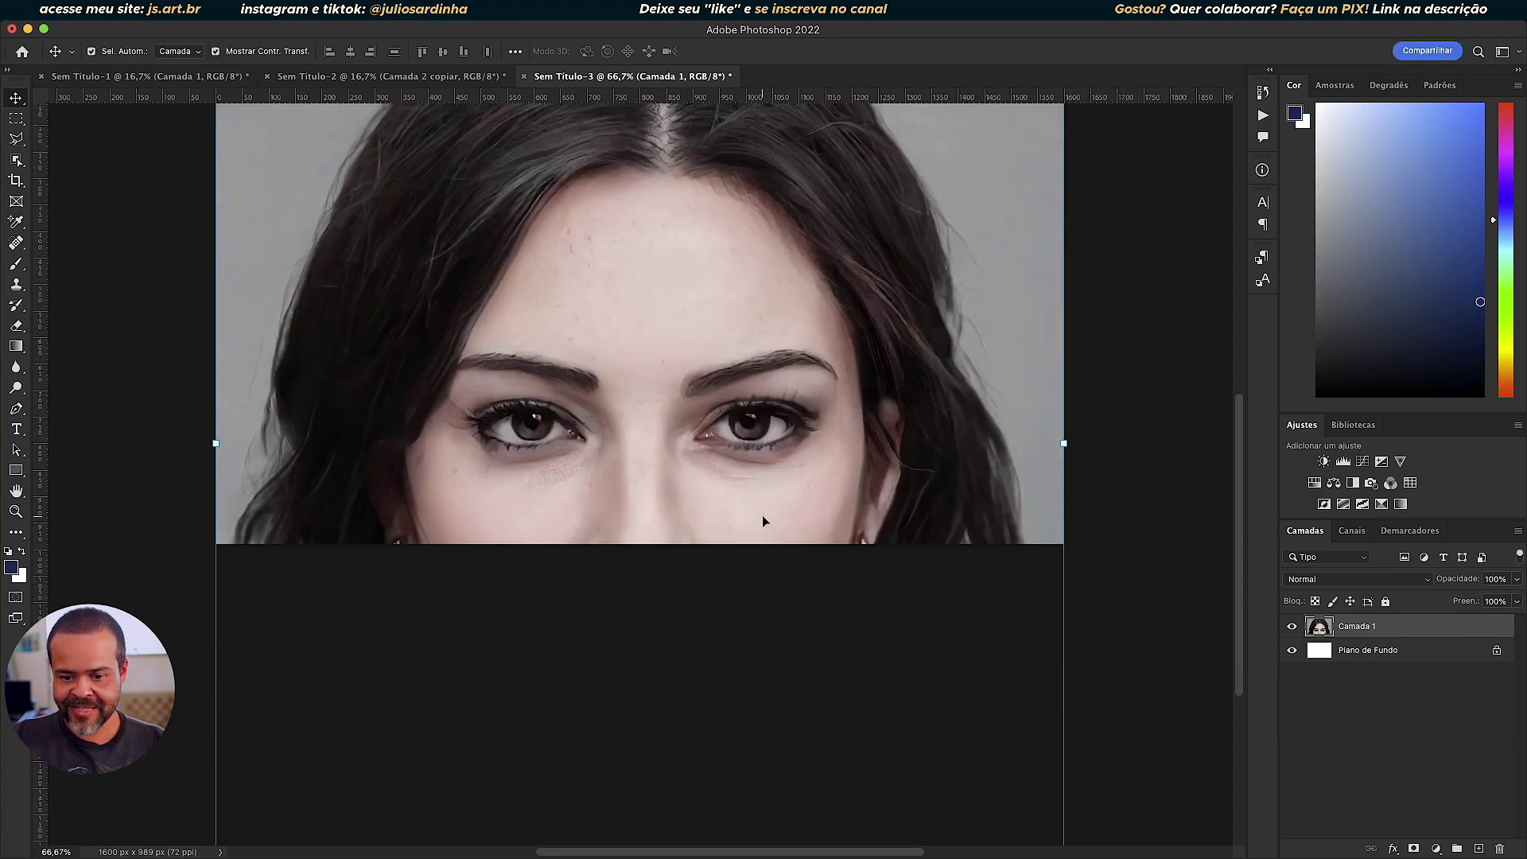
pyautogui.press('super+minus')
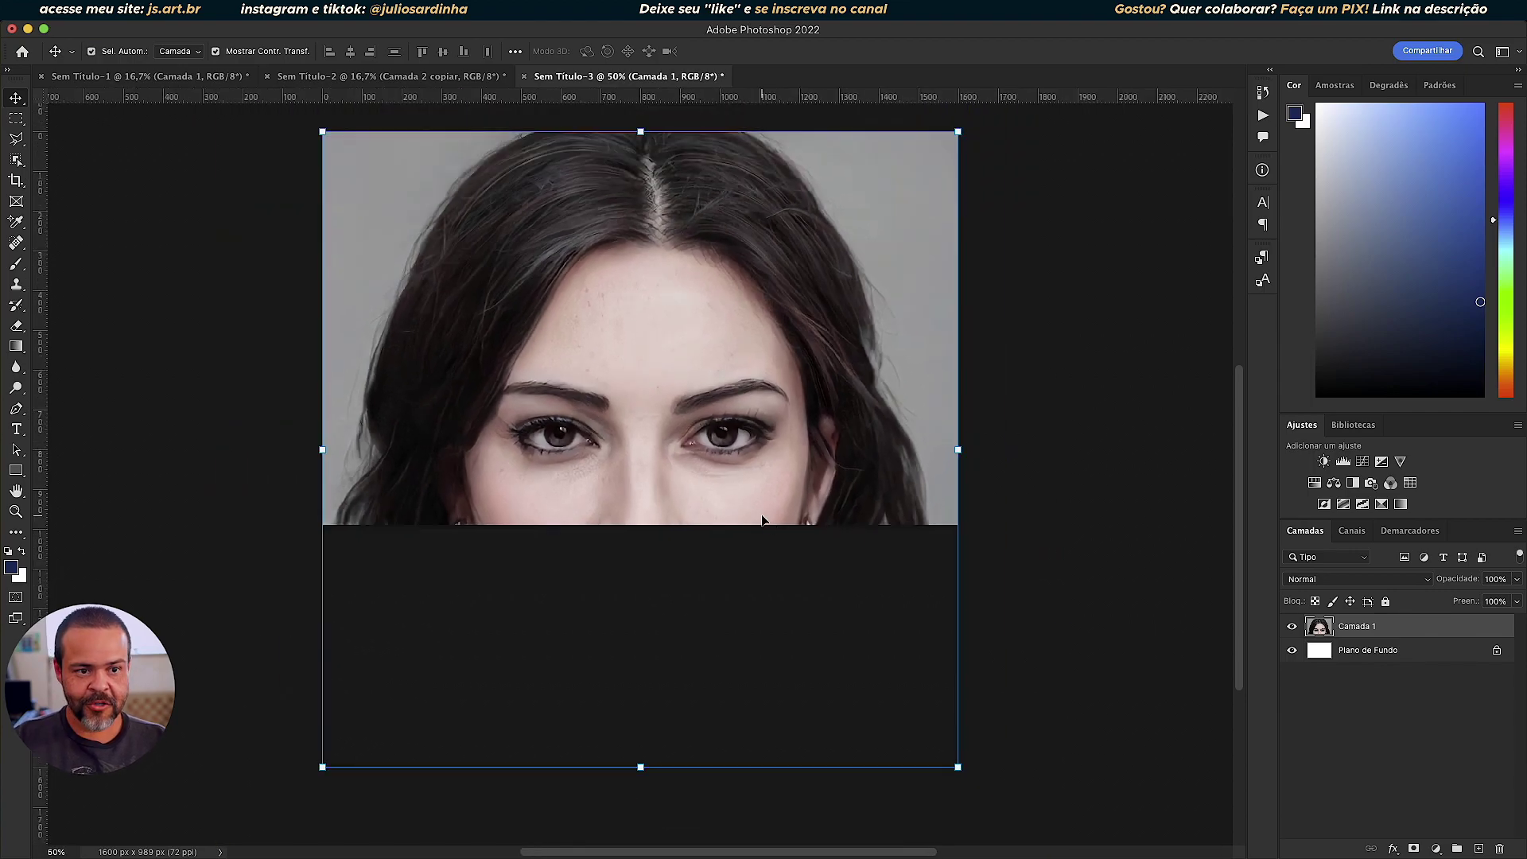
pyautogui.click(239, 9)
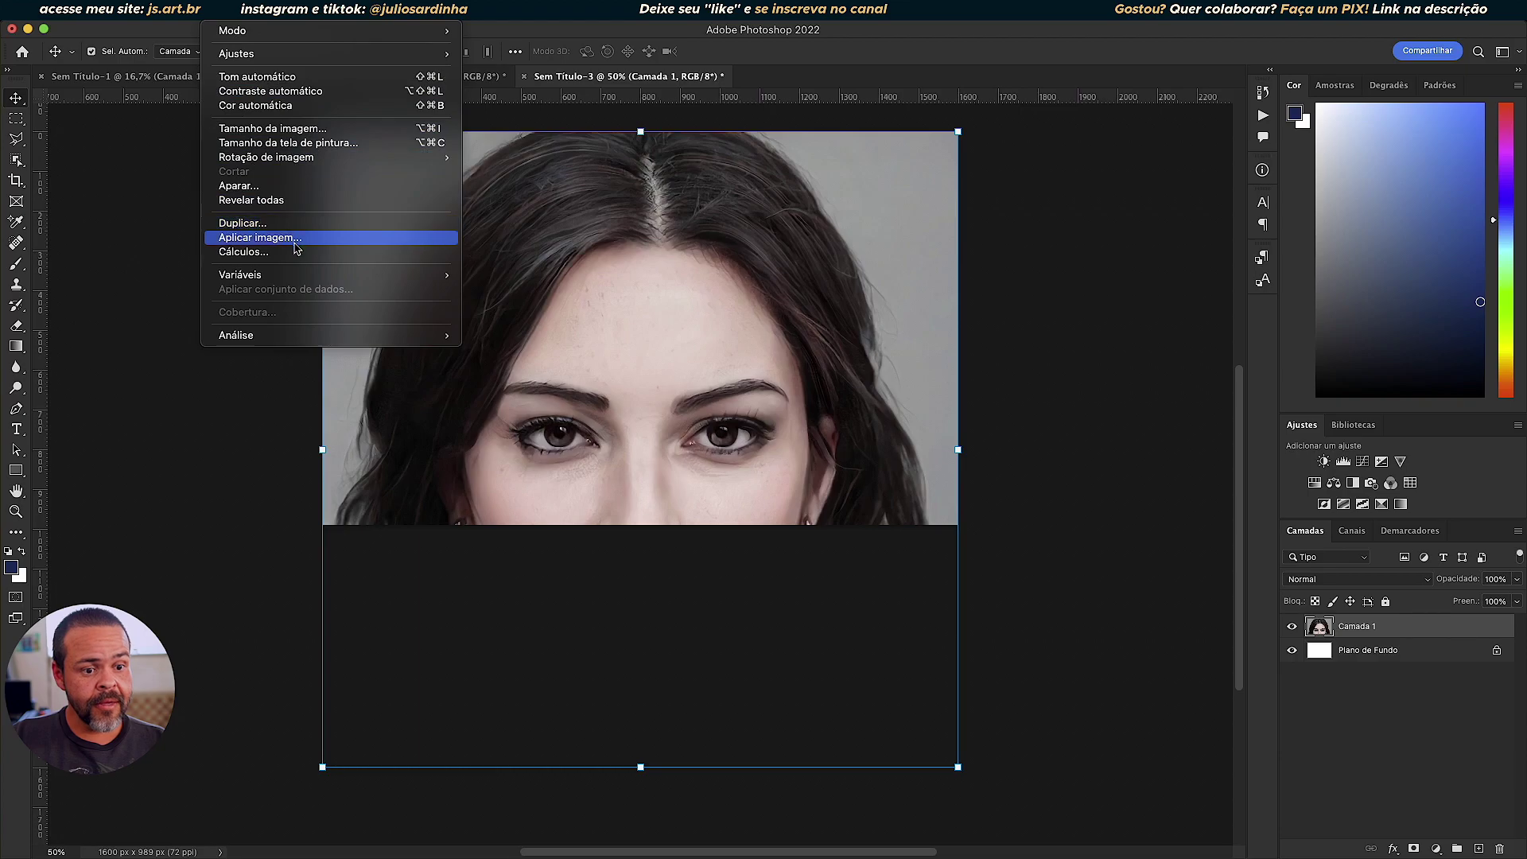
pyautogui.click(280, 201)
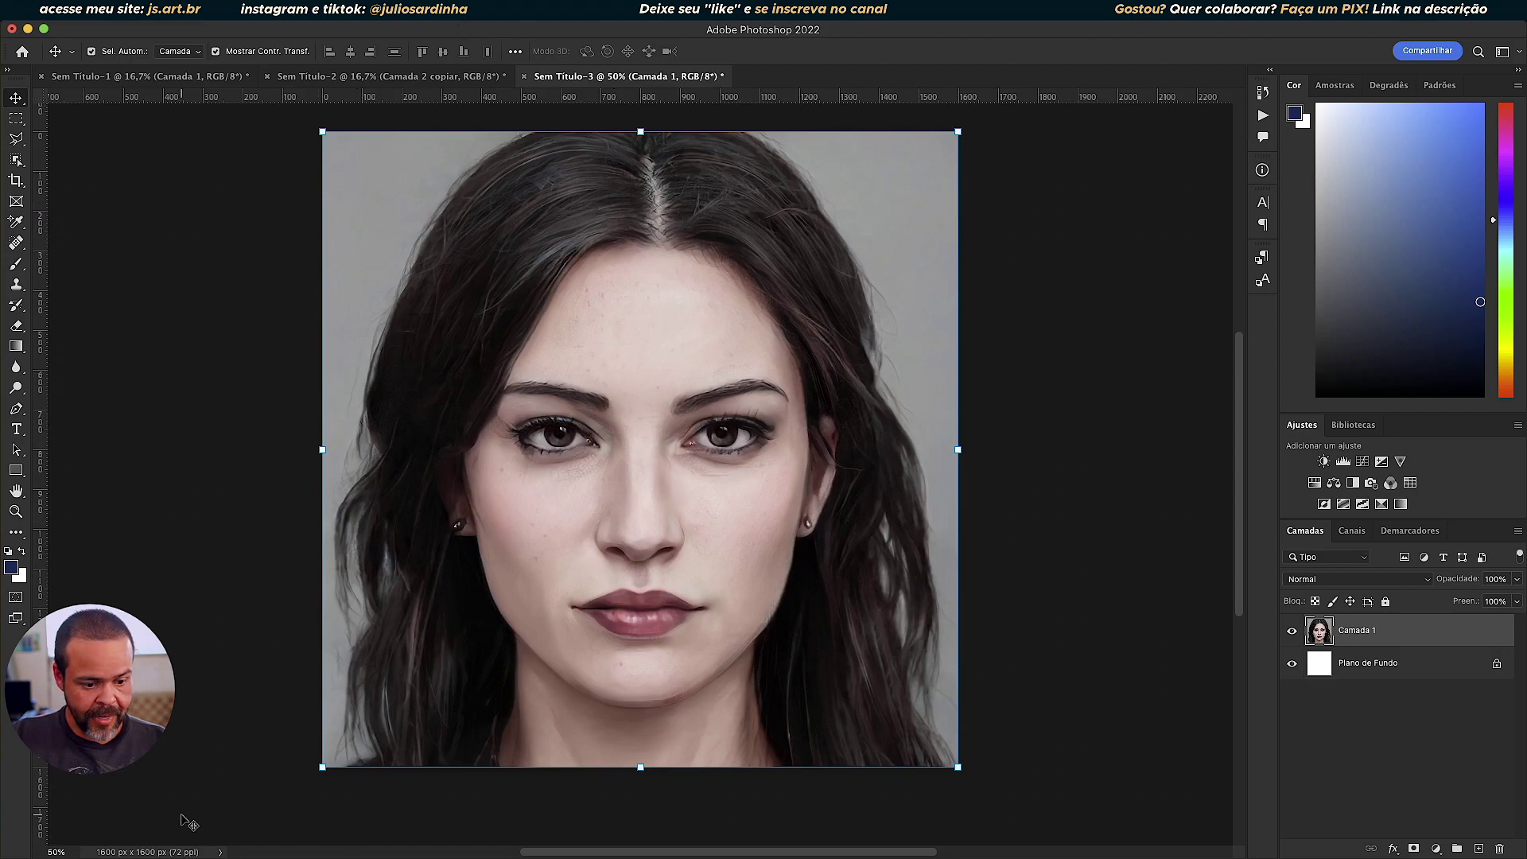
# Enable the Superzoom neural filter for the portrait layer and set its output to a new document (Novo documento)
pyautogui.click(442, 9)
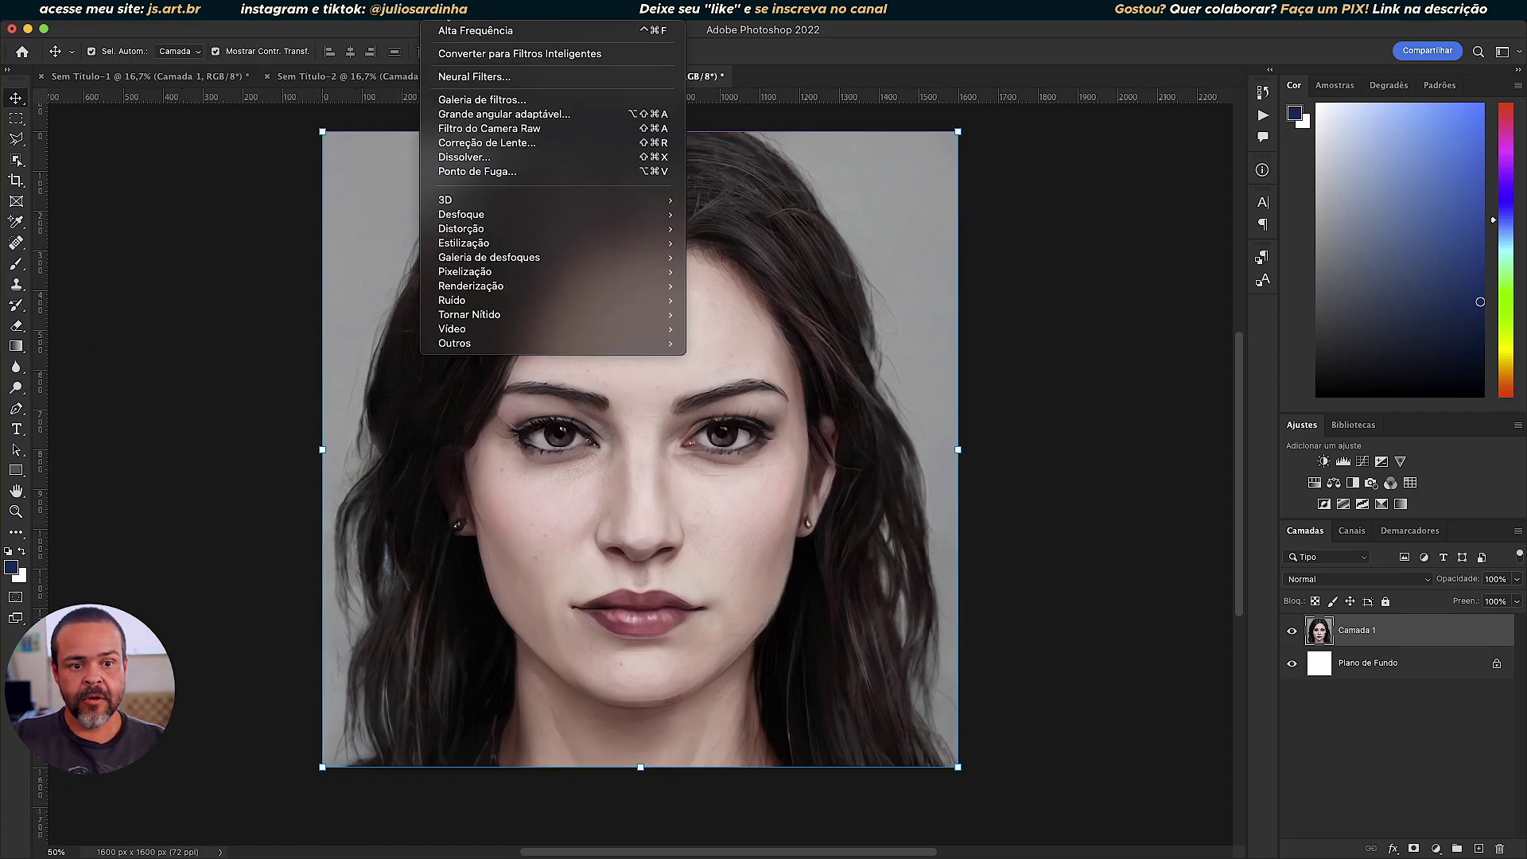
pyautogui.click(475, 78)
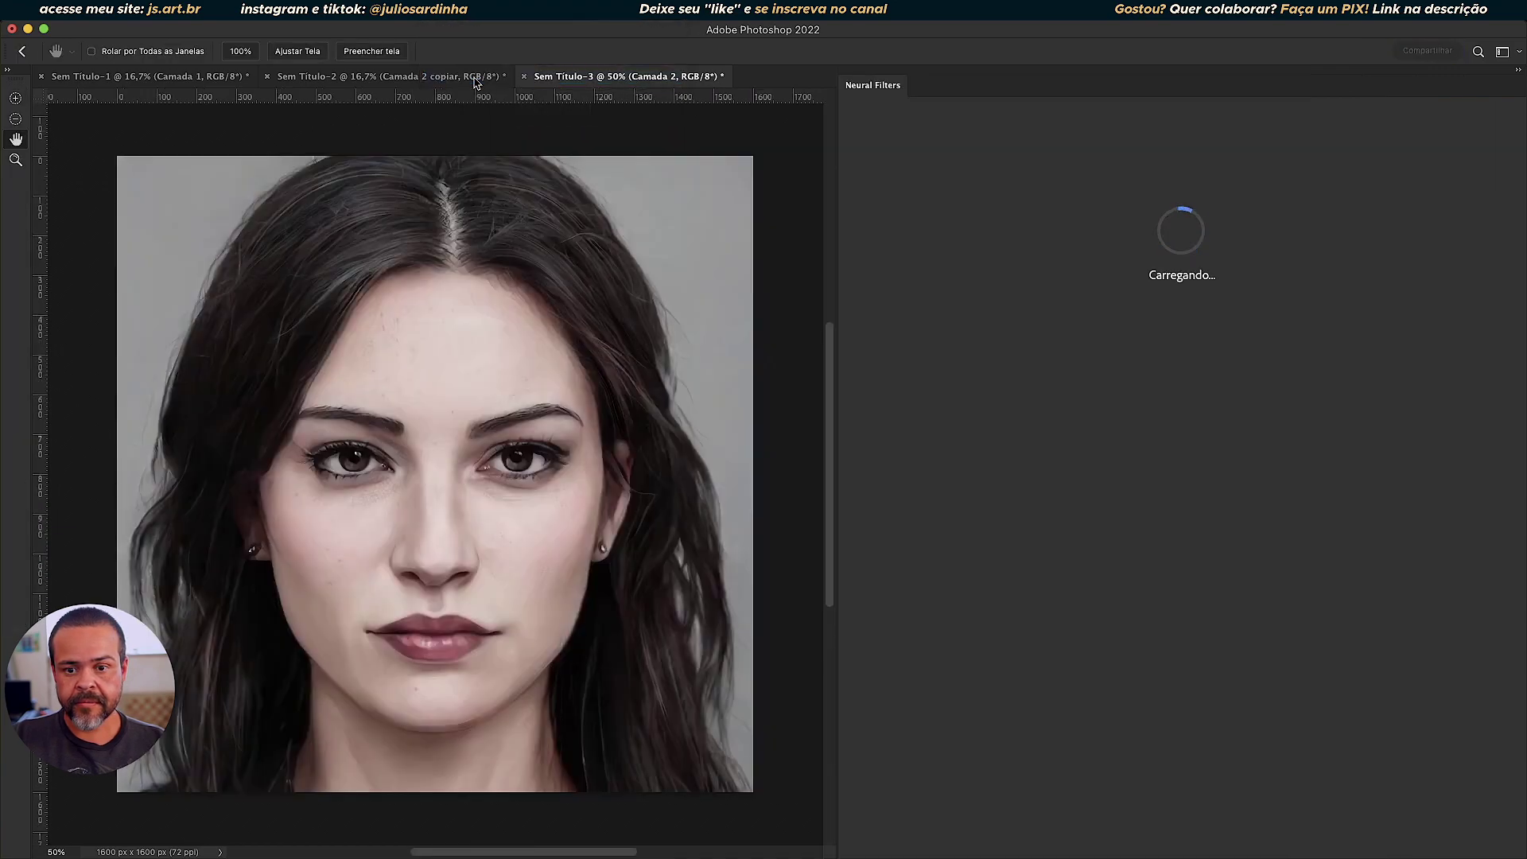
pyautogui.click(958, 274)
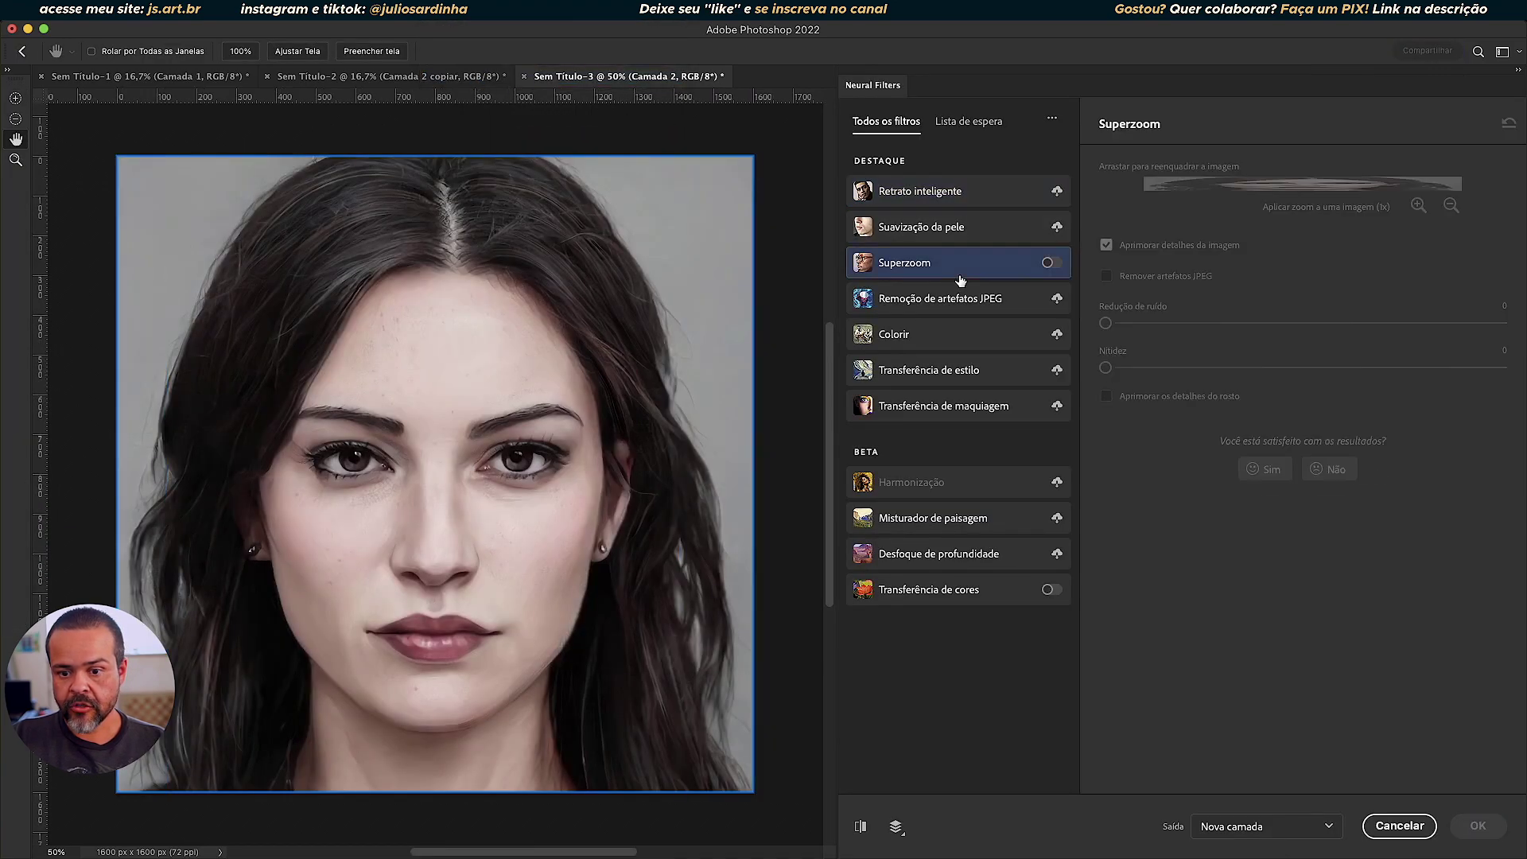
pyautogui.click(1048, 264)
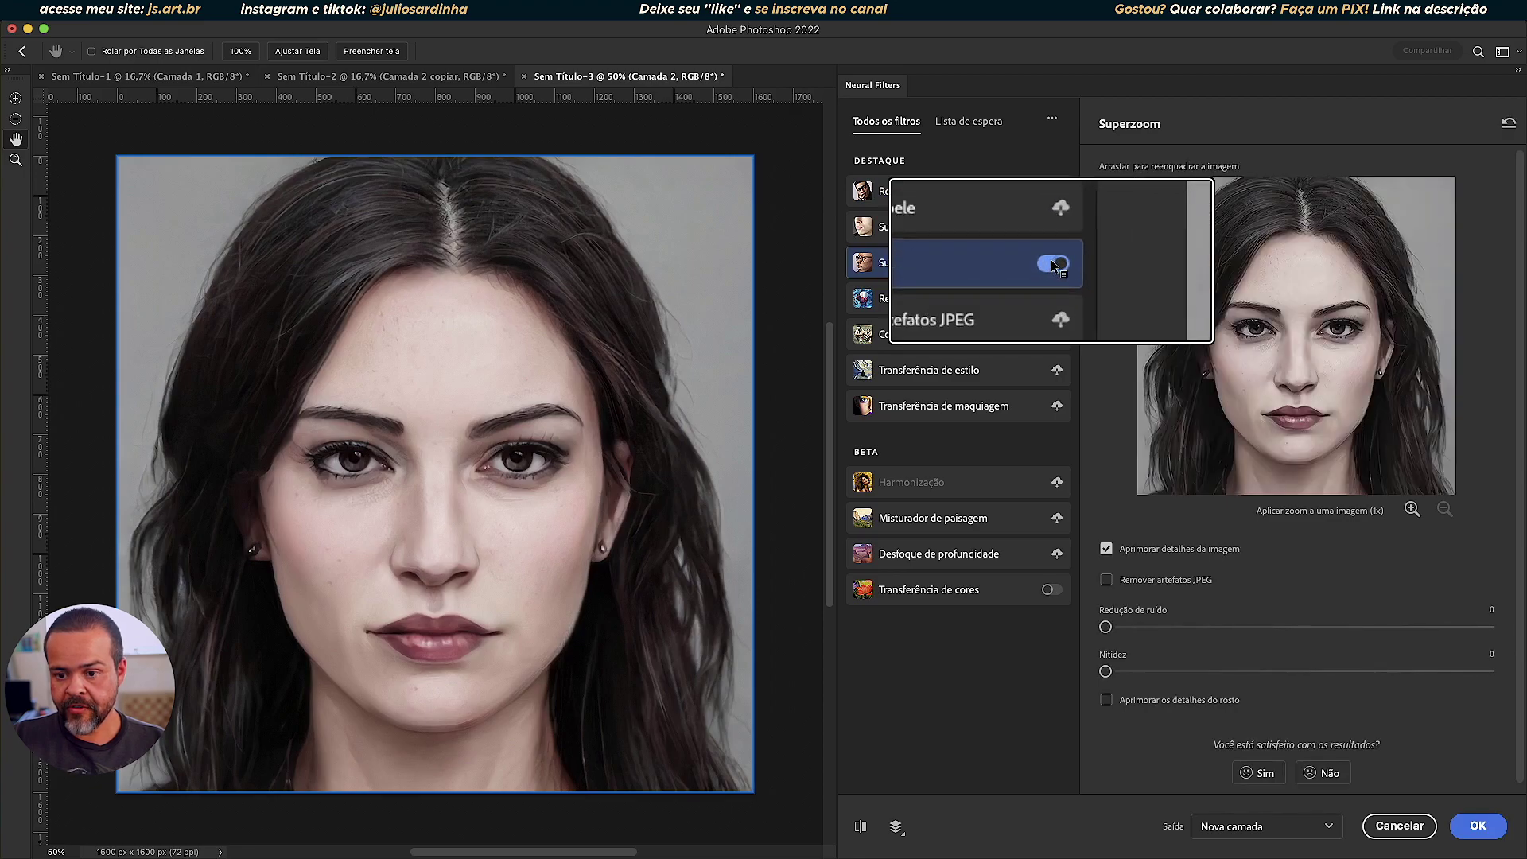
pyautogui.click(1276, 827)
pyautogui.click(1267, 843)
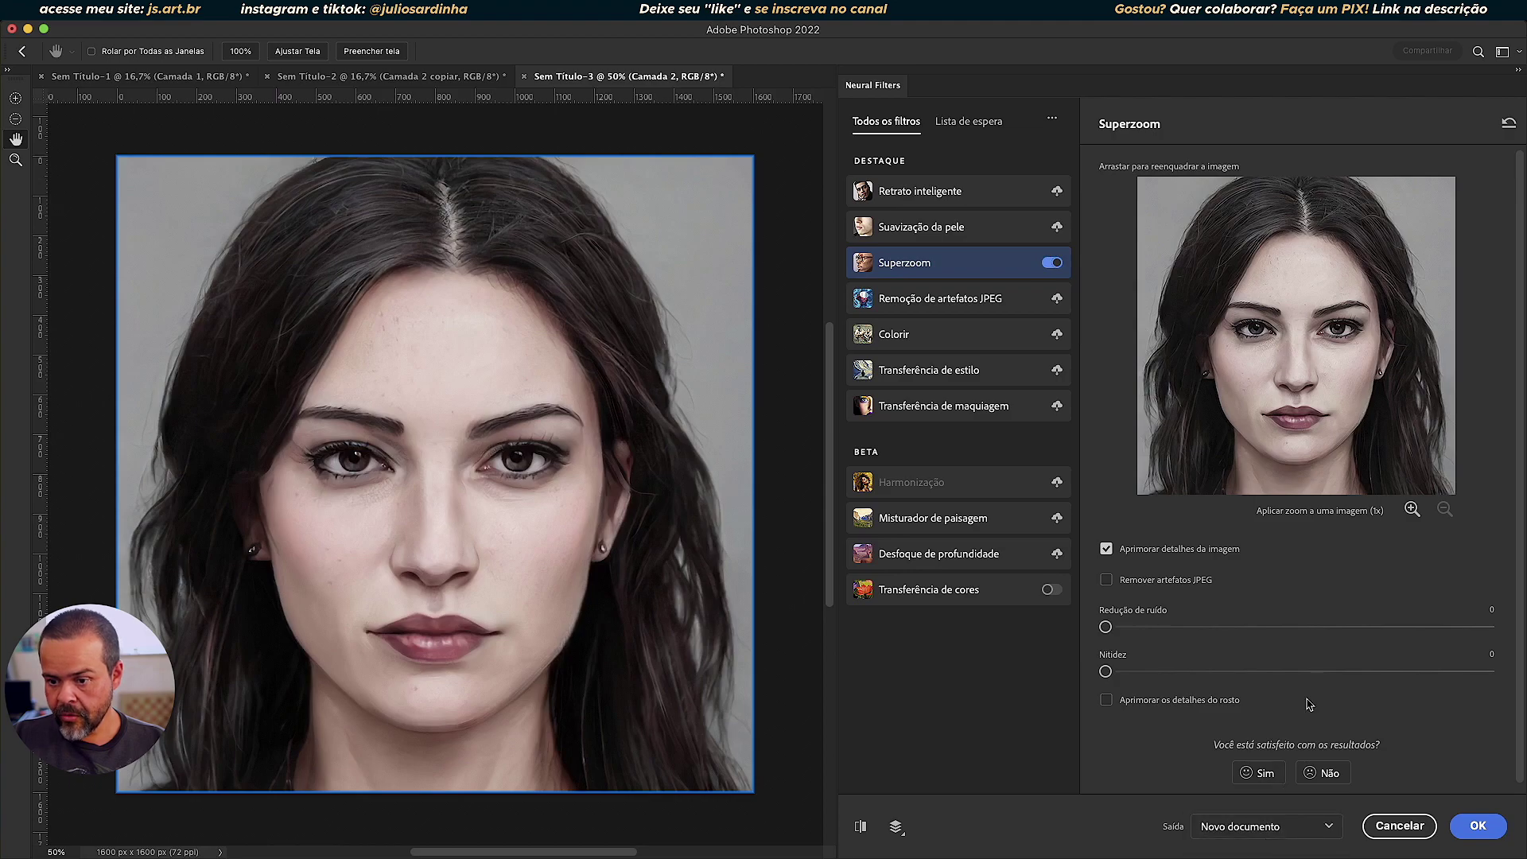
# Set Superzoom to 3x with sharpness (Nitidez) 4 and face detail enhancement enabled, and apply the filter
pyautogui.click(1412, 510)
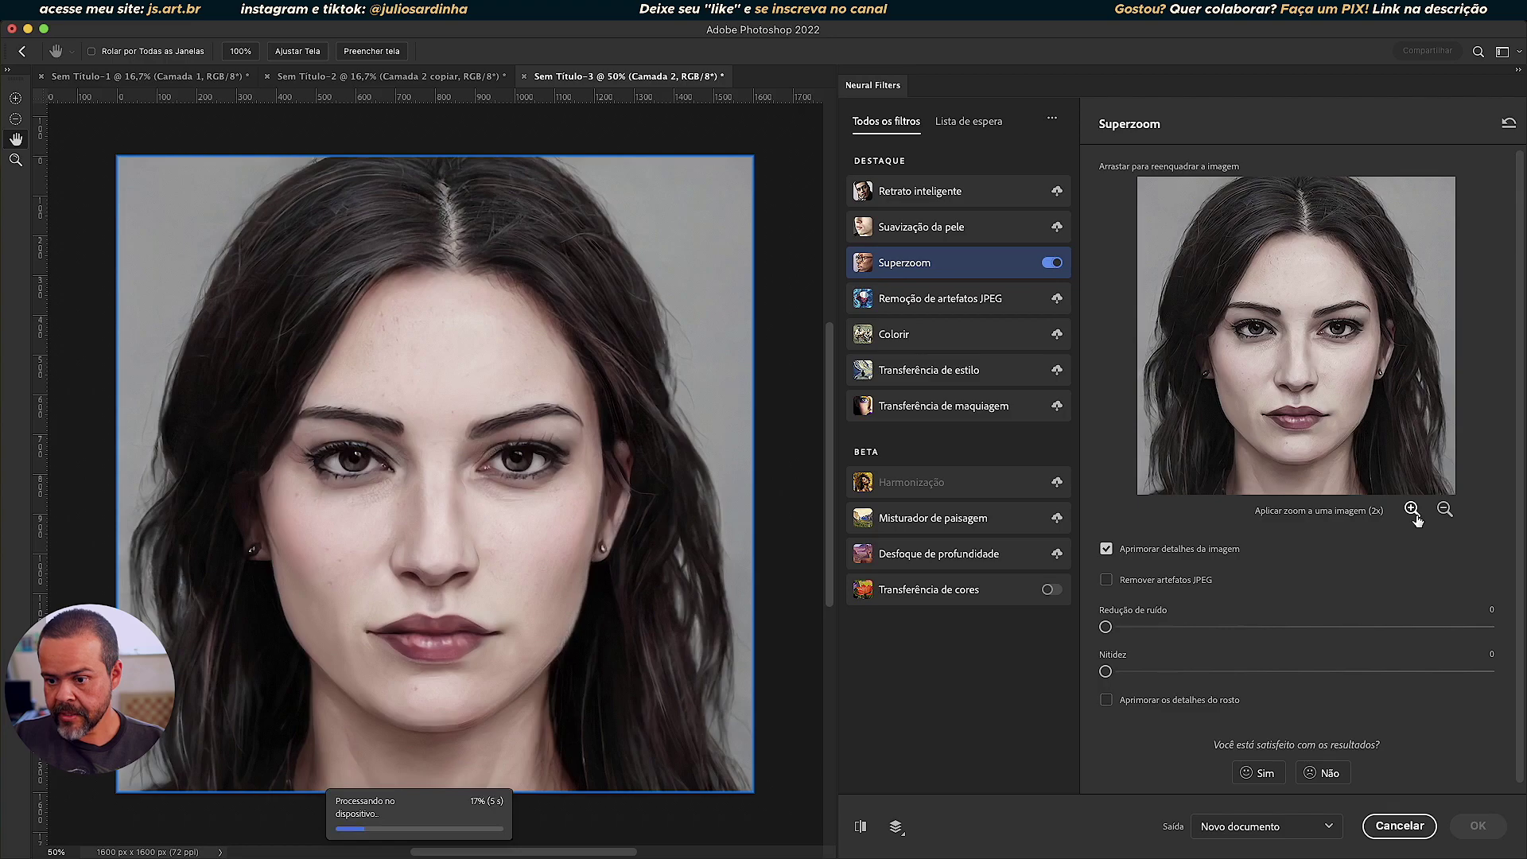
pyautogui.click(1413, 510)
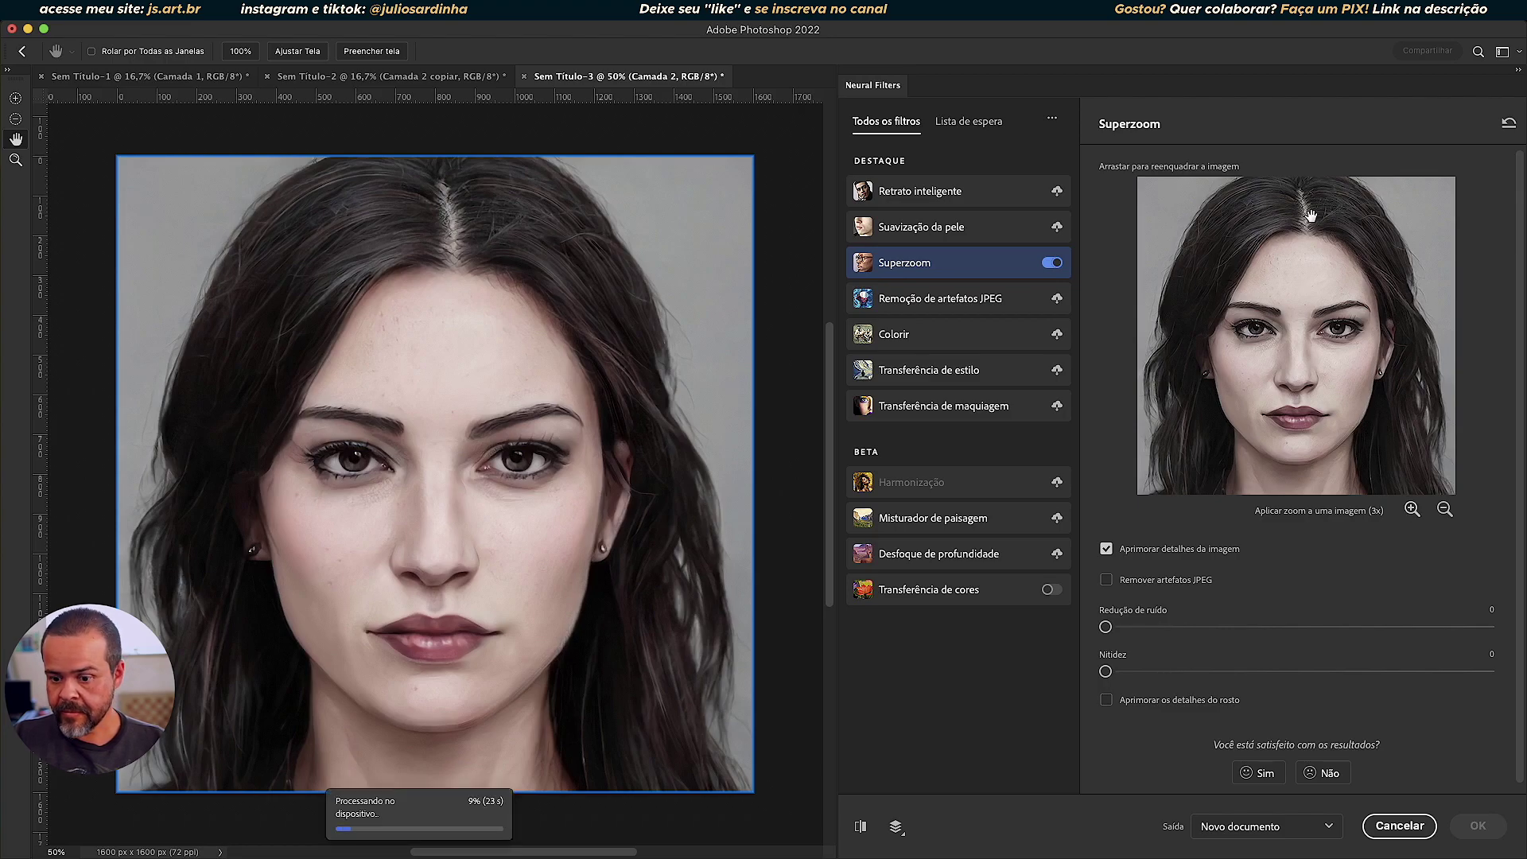
pyautogui.click(1144, 671)
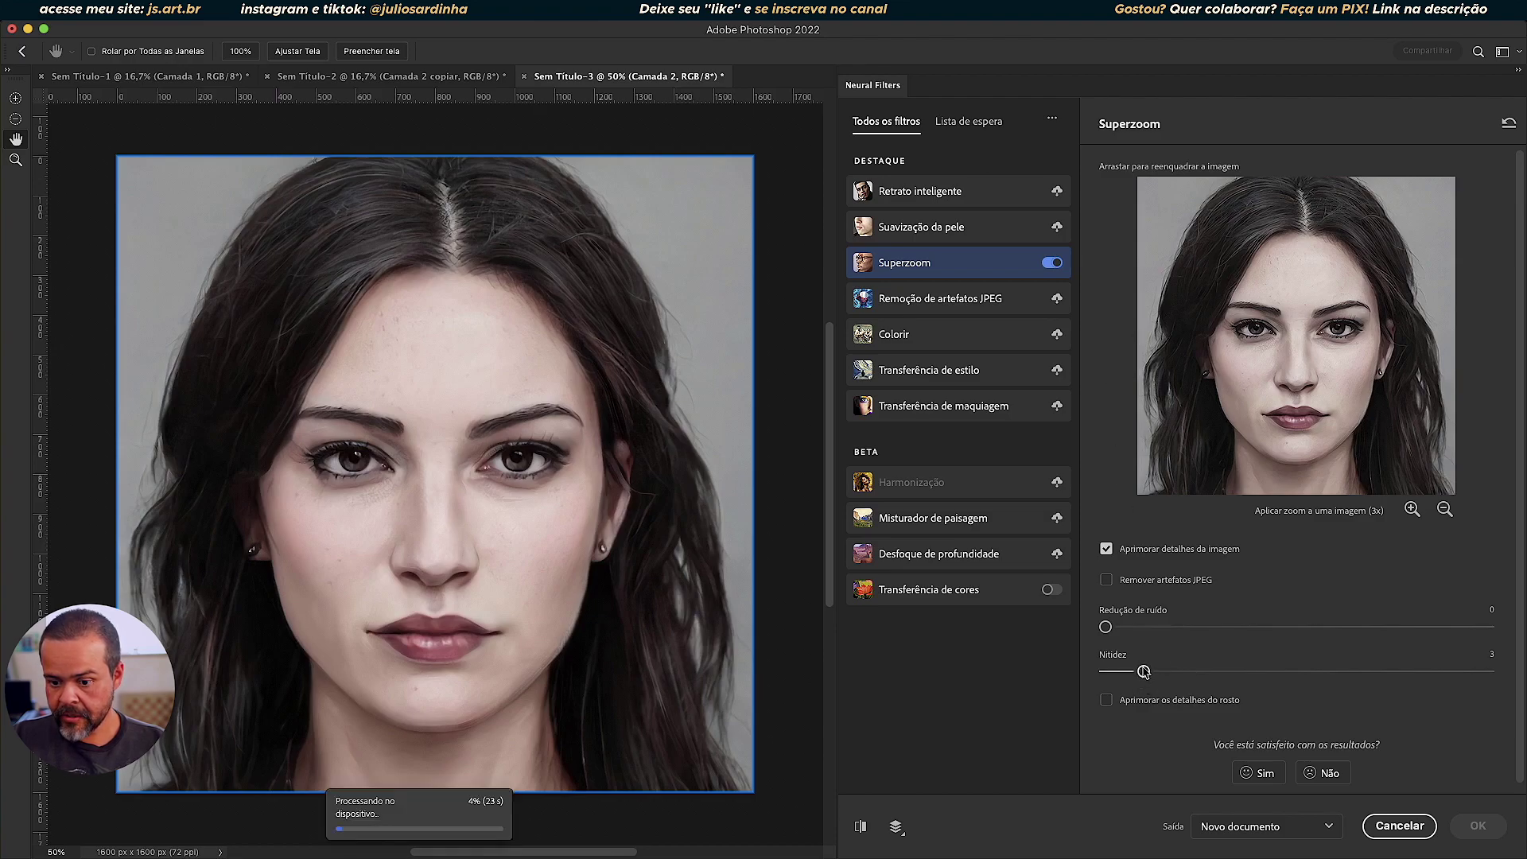
pyautogui.moveTo(1146, 674); pyautogui.dragTo(1157, 672)
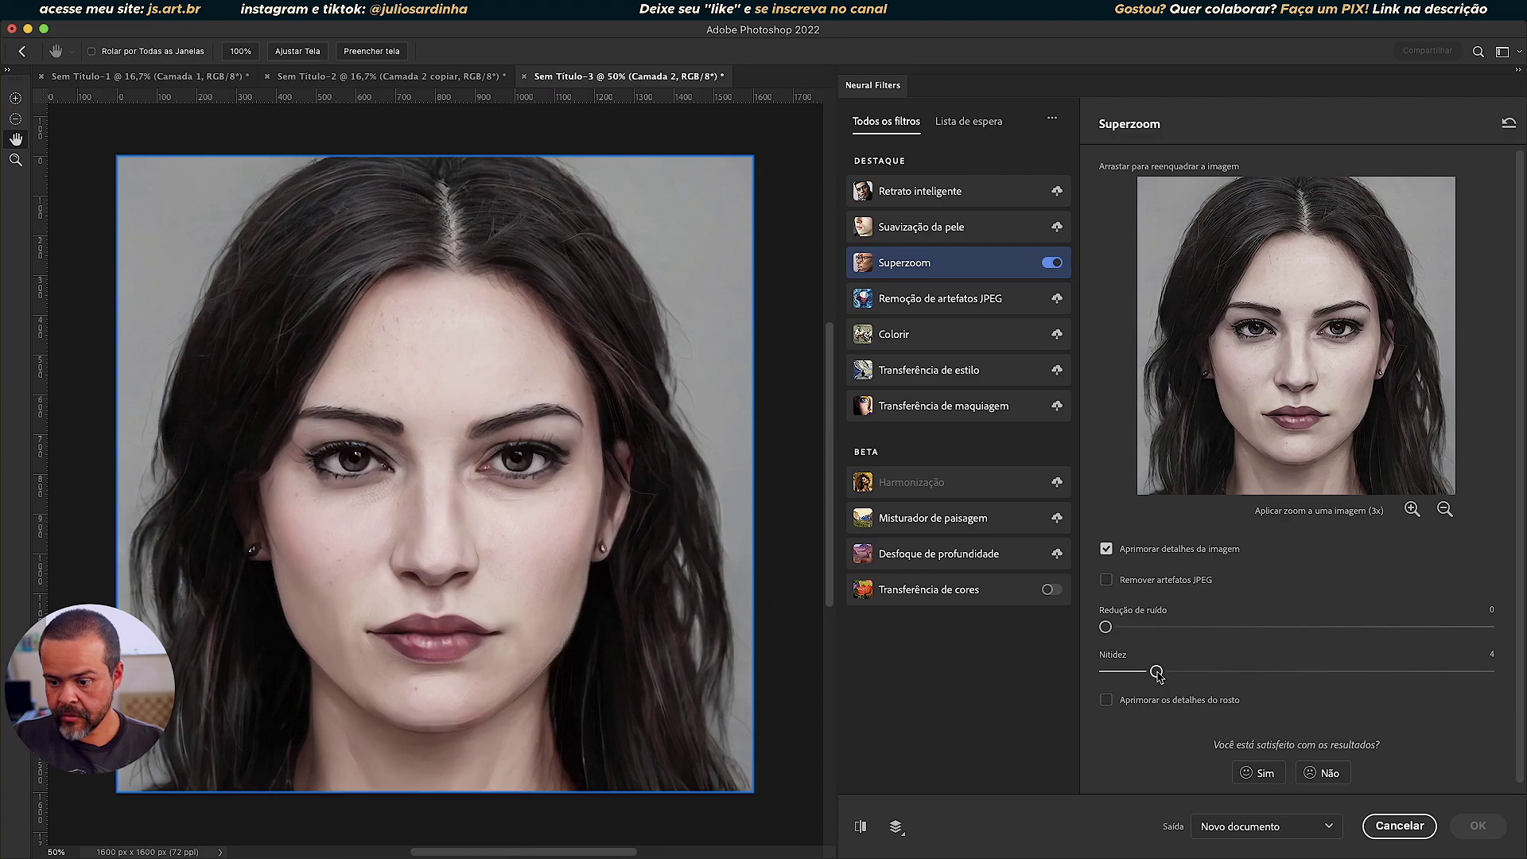
pyautogui.click(1106, 701)
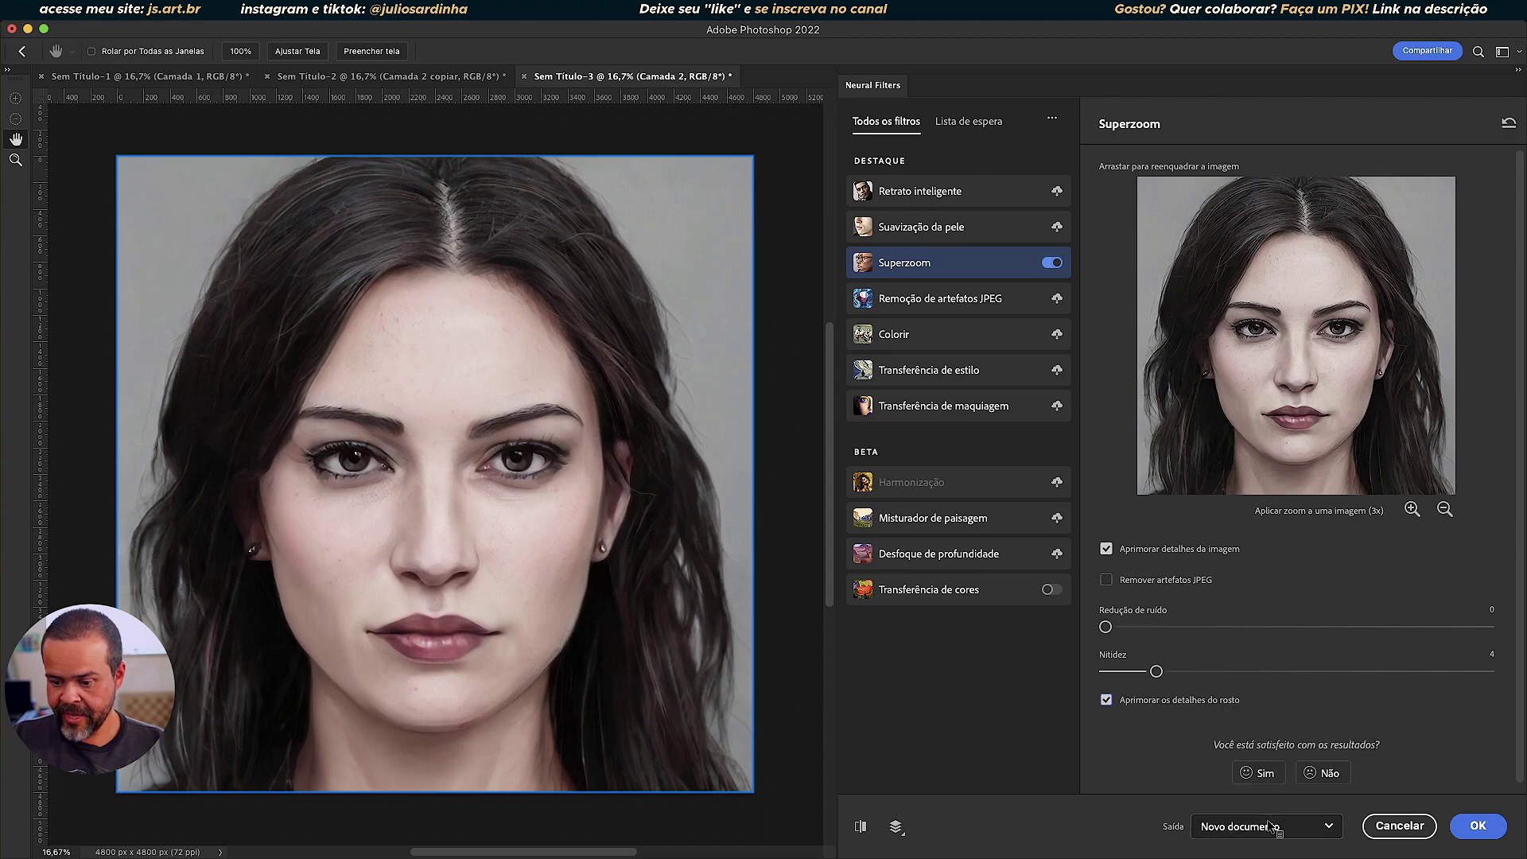
pyautogui.click(1467, 824)
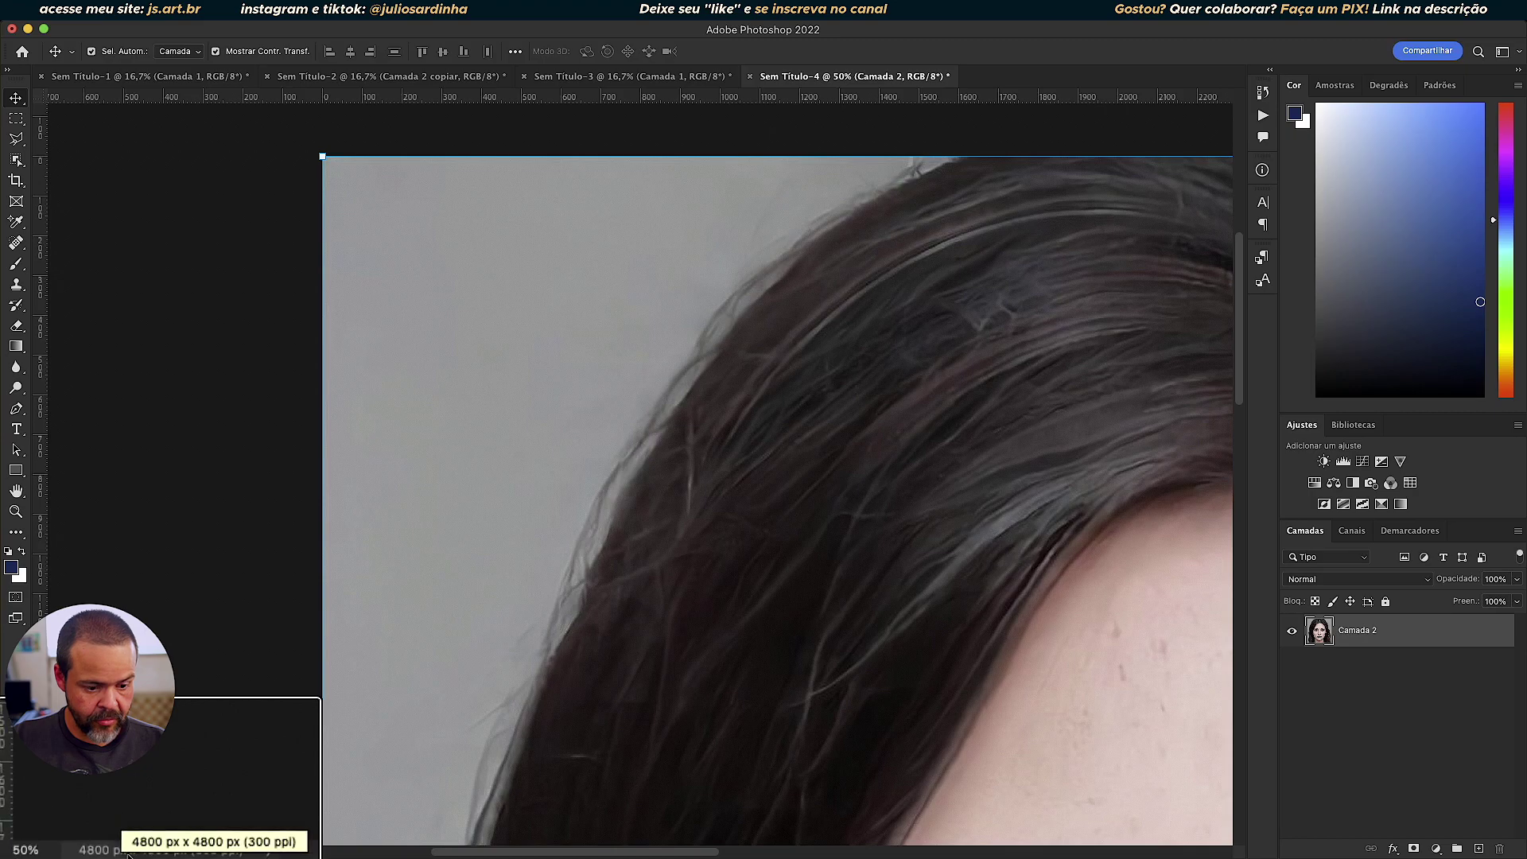
# Check the upscaled portrait's eye and skin detail up close and duplicate its layer
pyautogui.press('super+0')
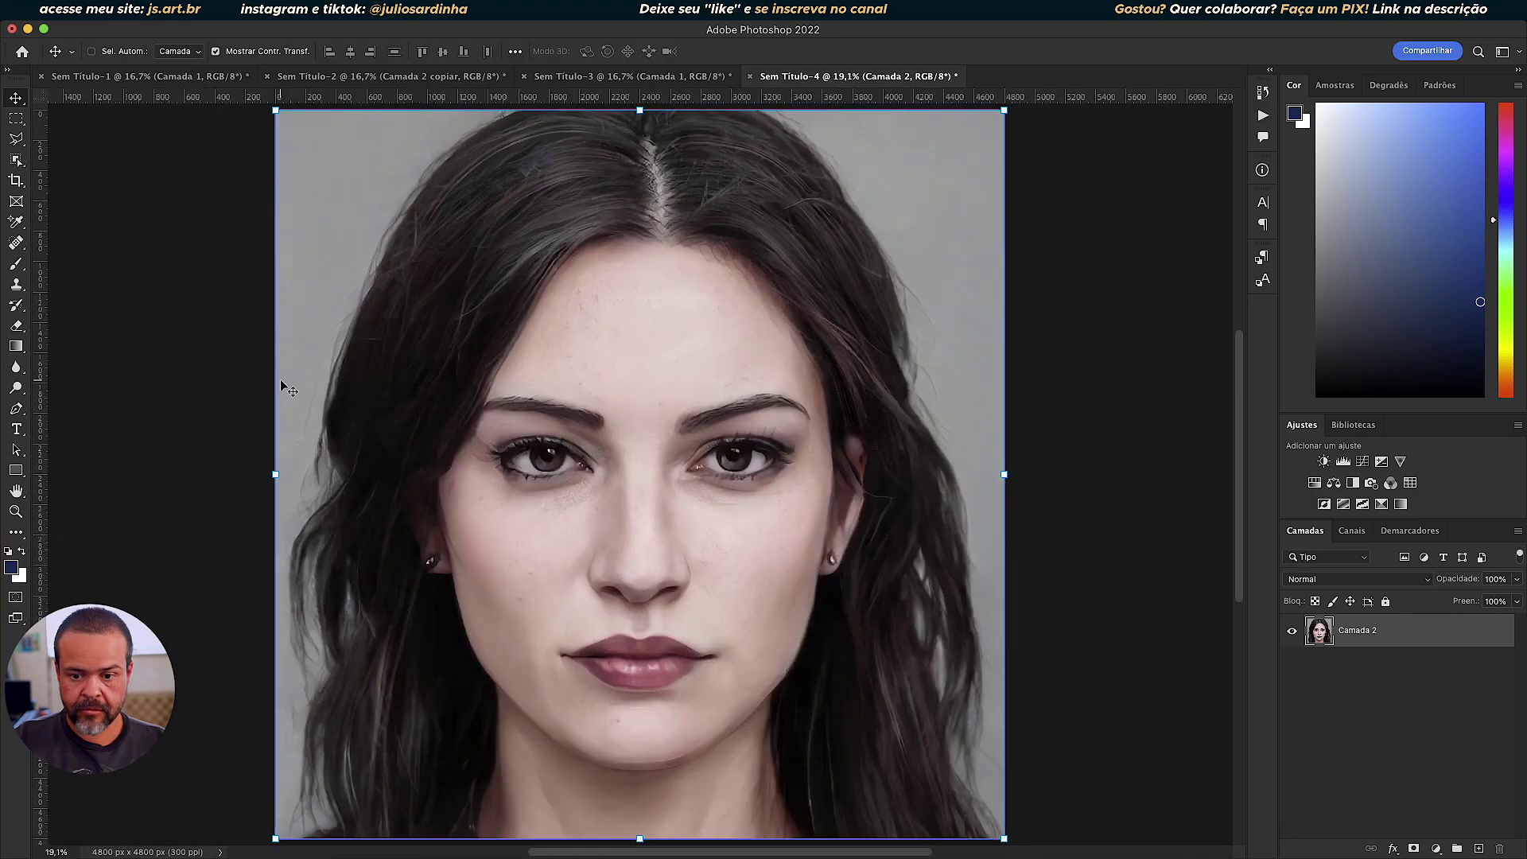
pyautogui.press('super+plus')
pyautogui.press('super+plus')
pyautogui.press('super+plus')
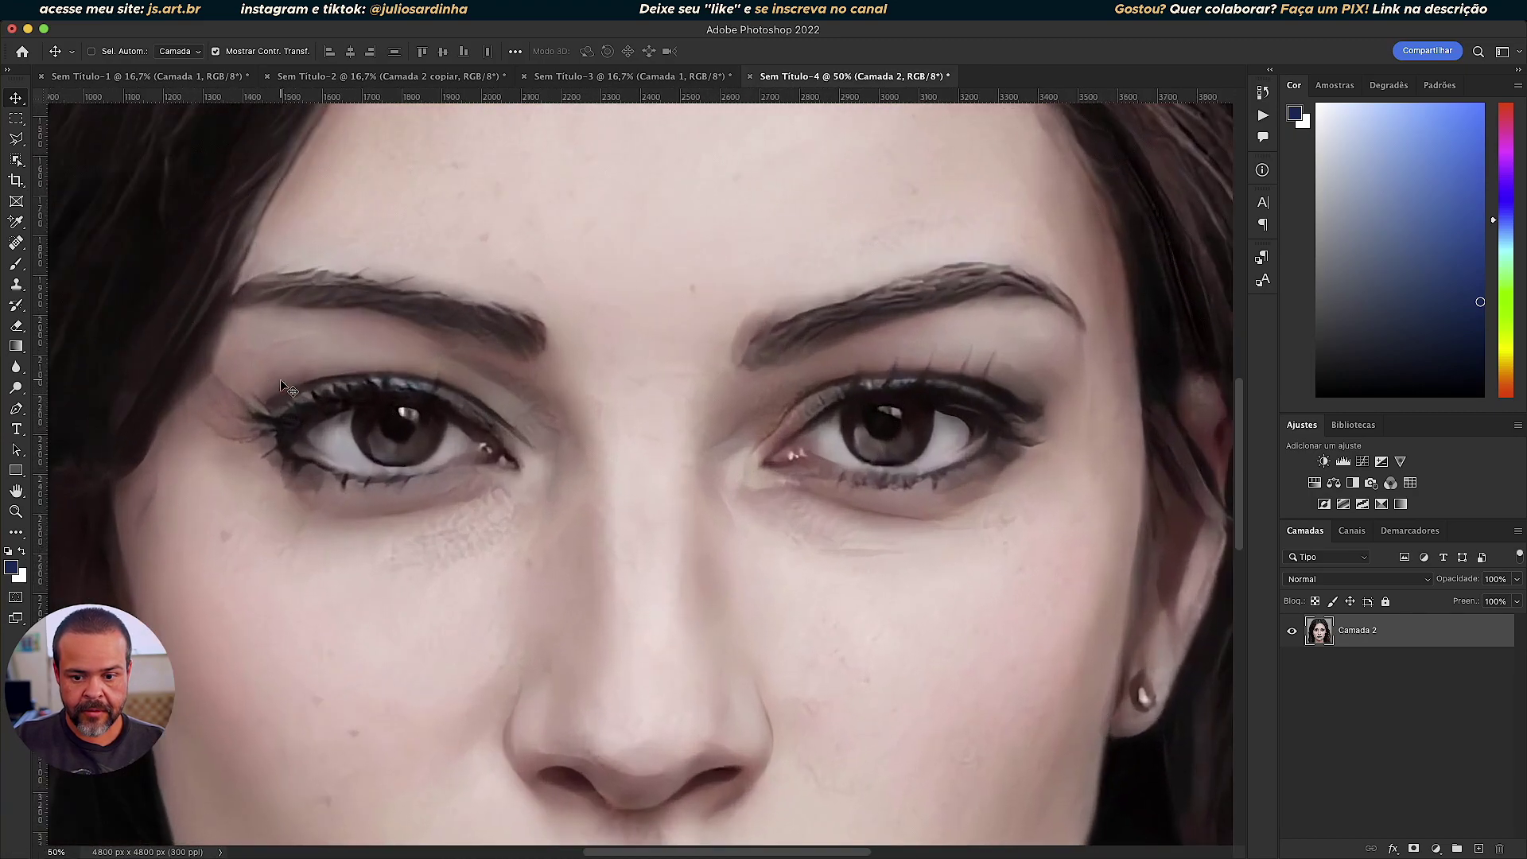
pyautogui.press('super+0')
pyautogui.press('super+minus')
pyautogui.press('super+0')
pyautogui.press('super+minus')
pyautogui.press('super+j')
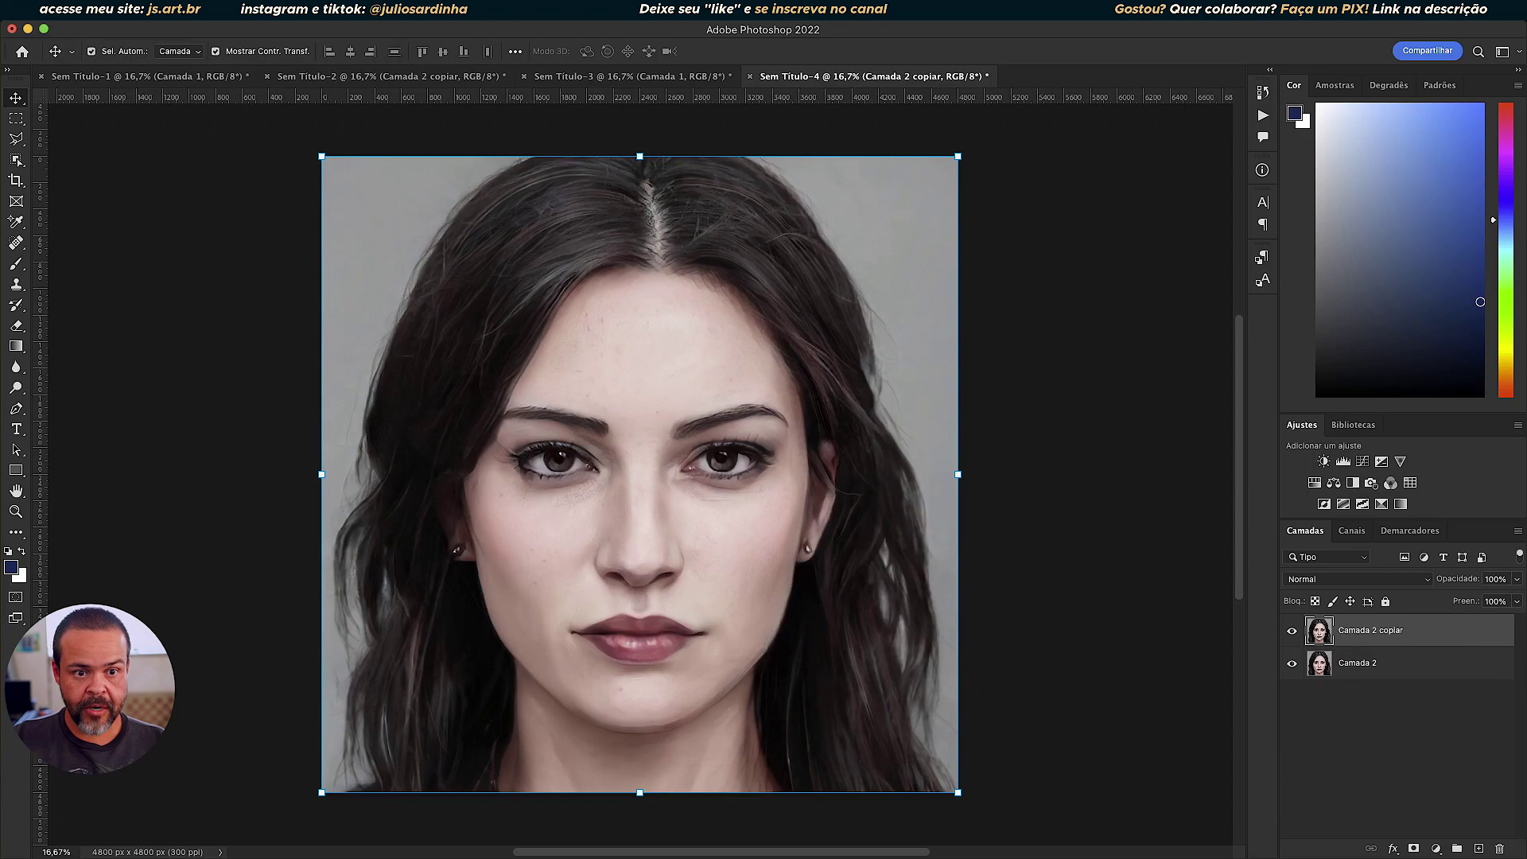
# Apply the High Pass filter (Alta Frequência) to the duplicated portrait layer with a 3.2-pixel radius, previewing the eye detail
pyautogui.click(446, 9)
pyautogui.moveTo(496, 343)
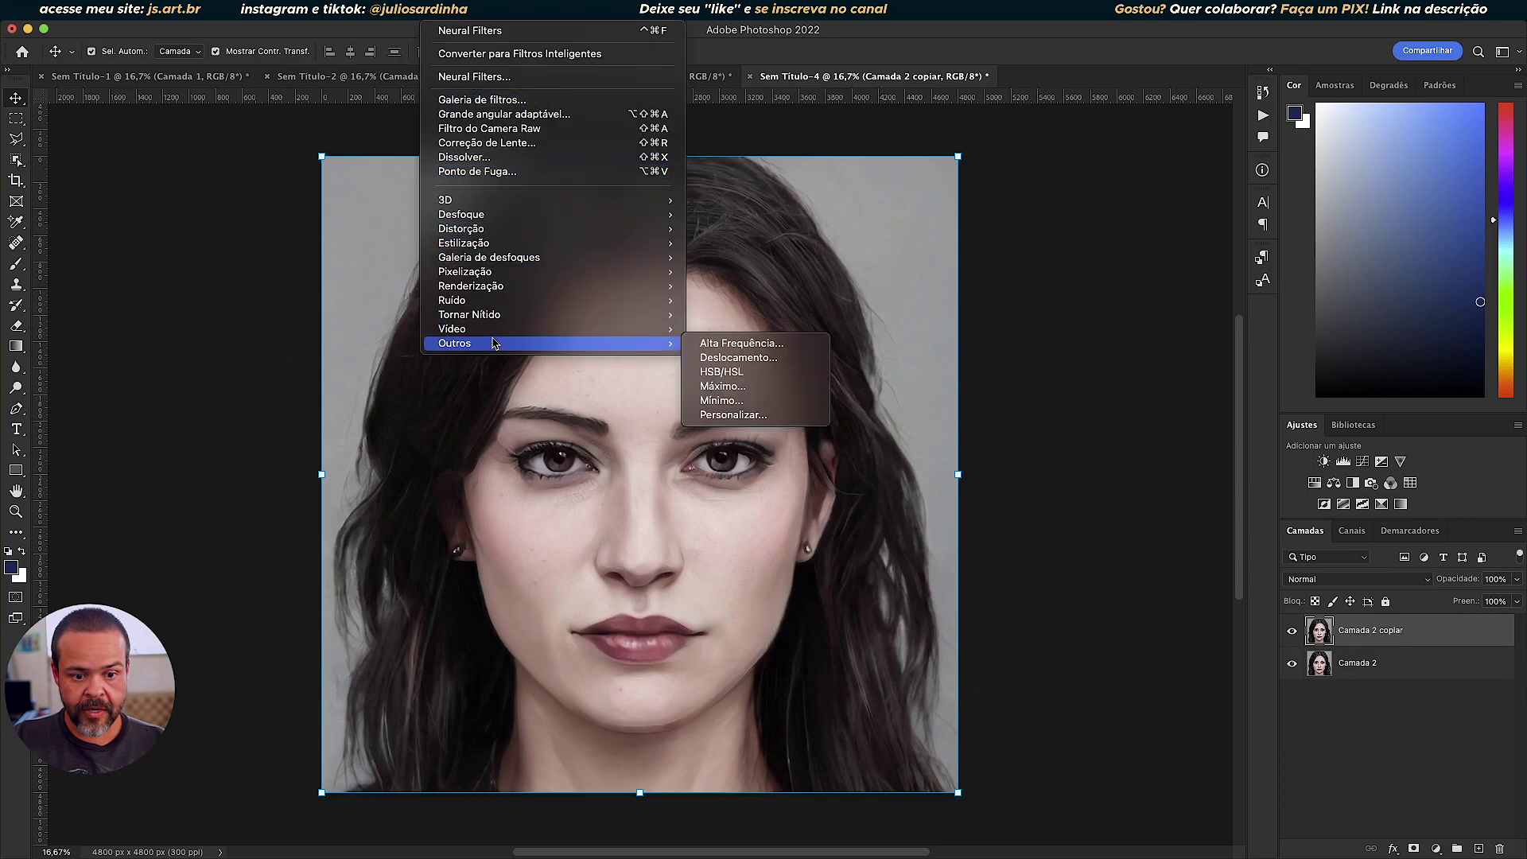
pyautogui.click(754, 343)
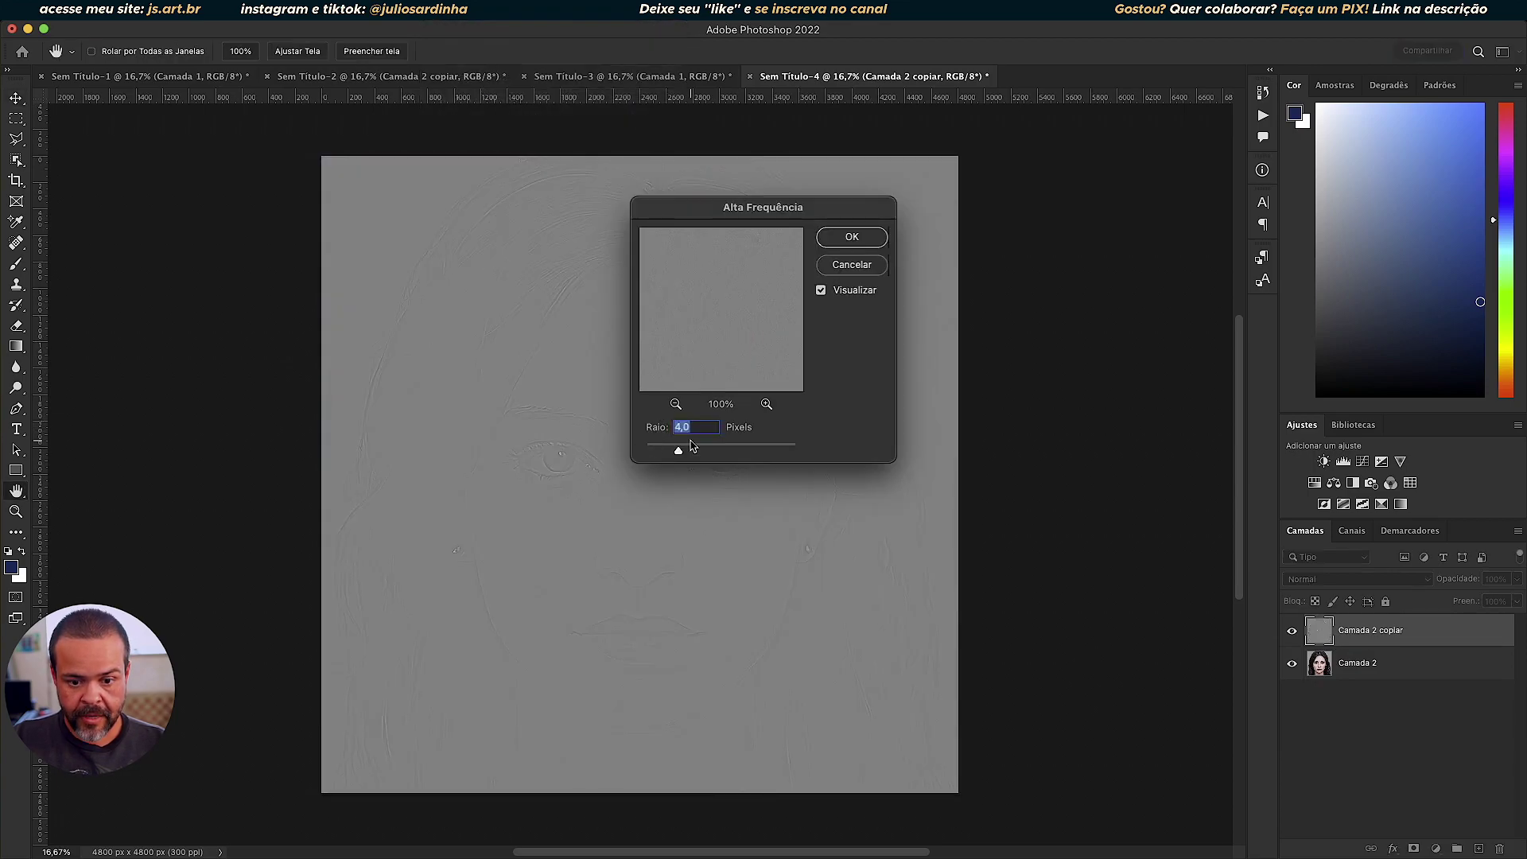
pyautogui.click(564, 462)
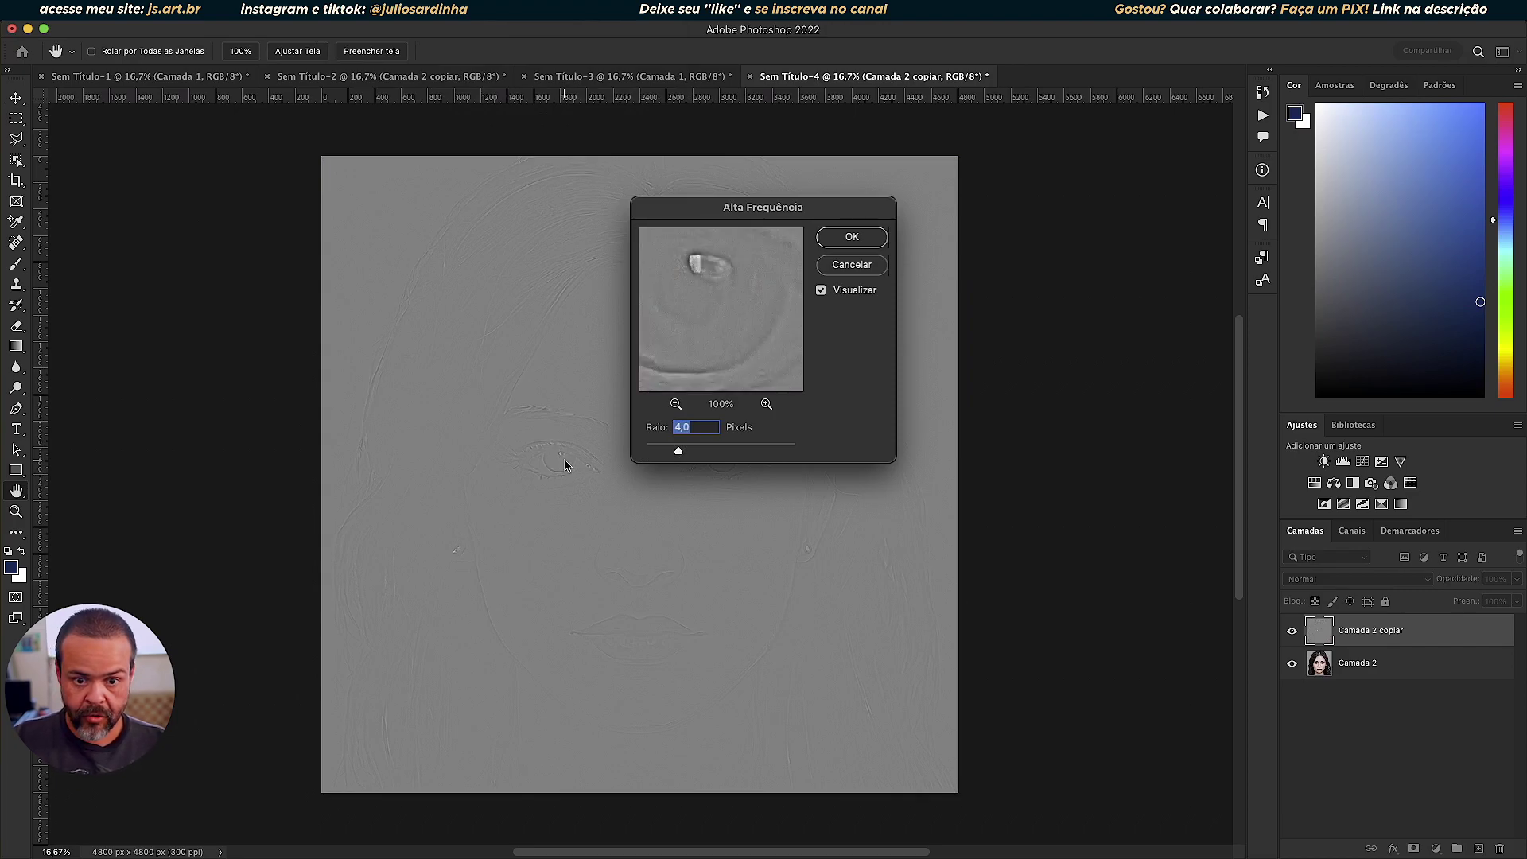
pyautogui.moveTo(716, 346); pyautogui.dragTo(733, 336)
pyautogui.click(712, 353)
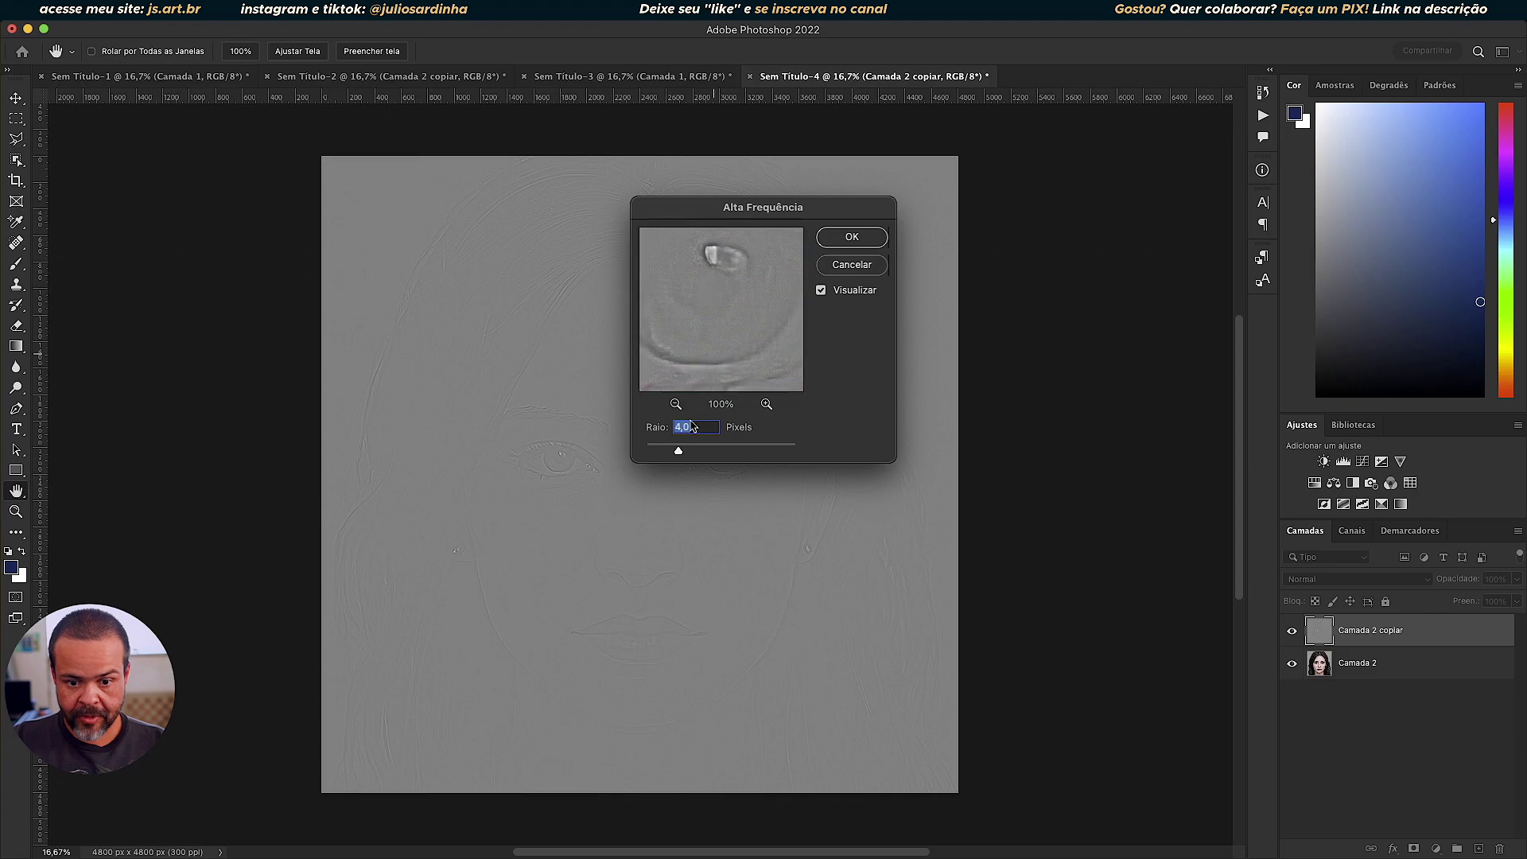
pyautogui.moveTo(684, 447); pyautogui.dragTo(665, 453)
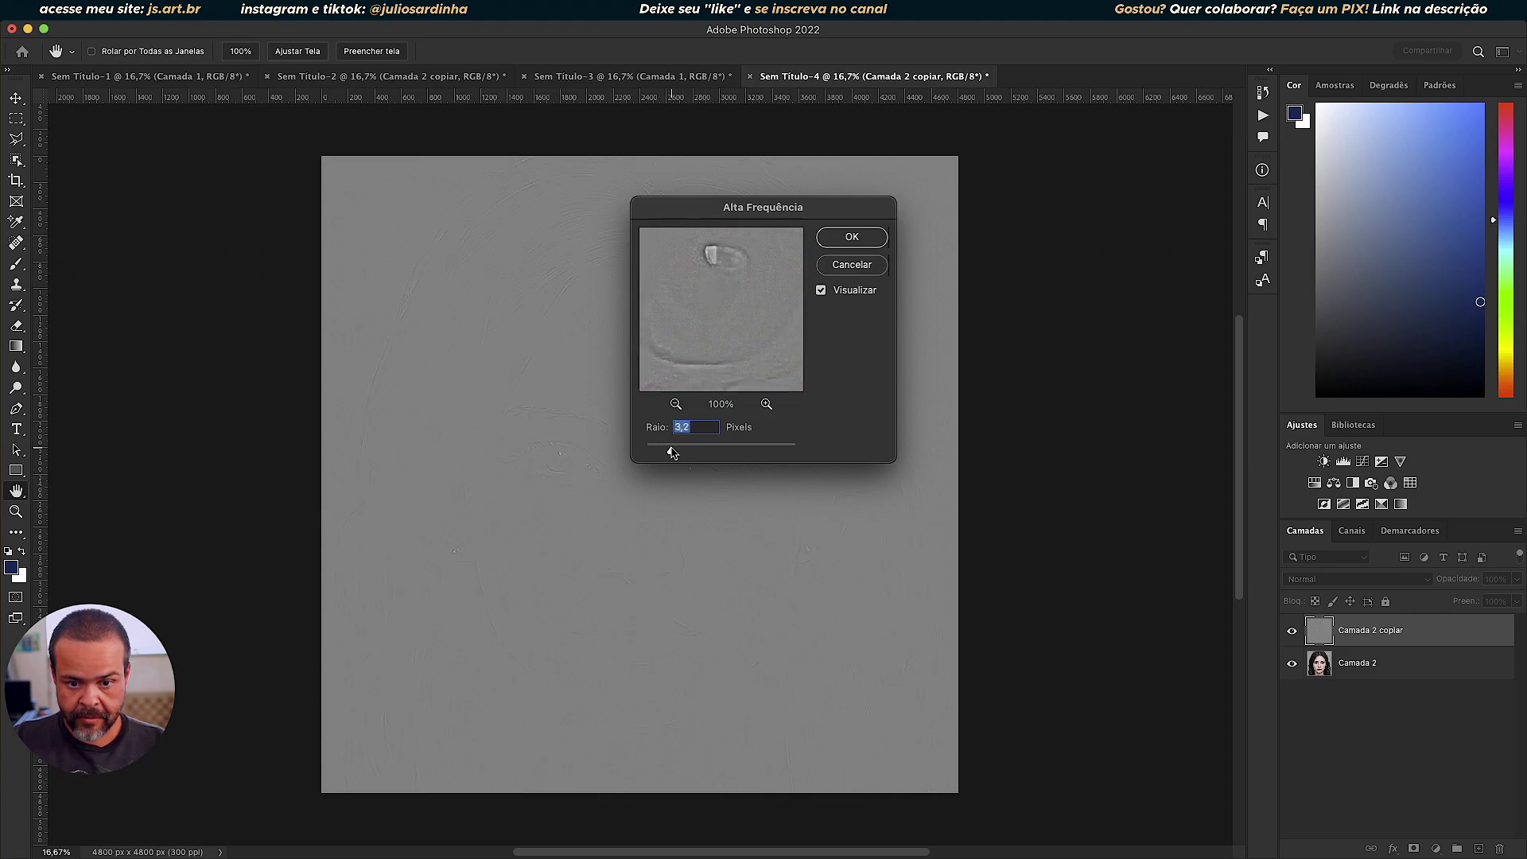
pyautogui.click(846, 238)
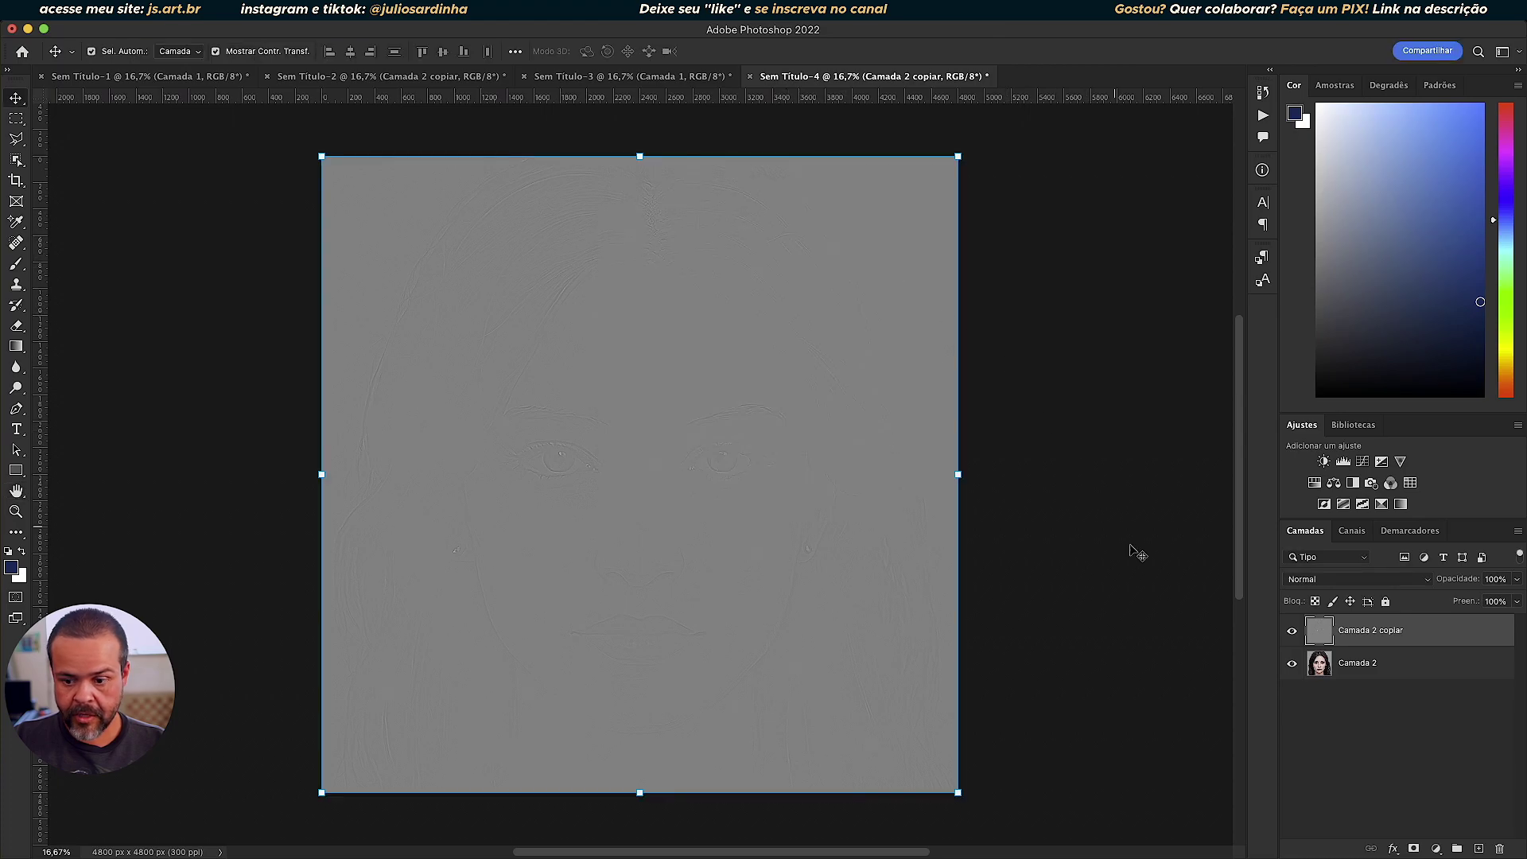
# Set the High Pass layer's blend mode to Overlay (Sobrepor) and compare the eyes with and without it
pyautogui.click(1322, 580)
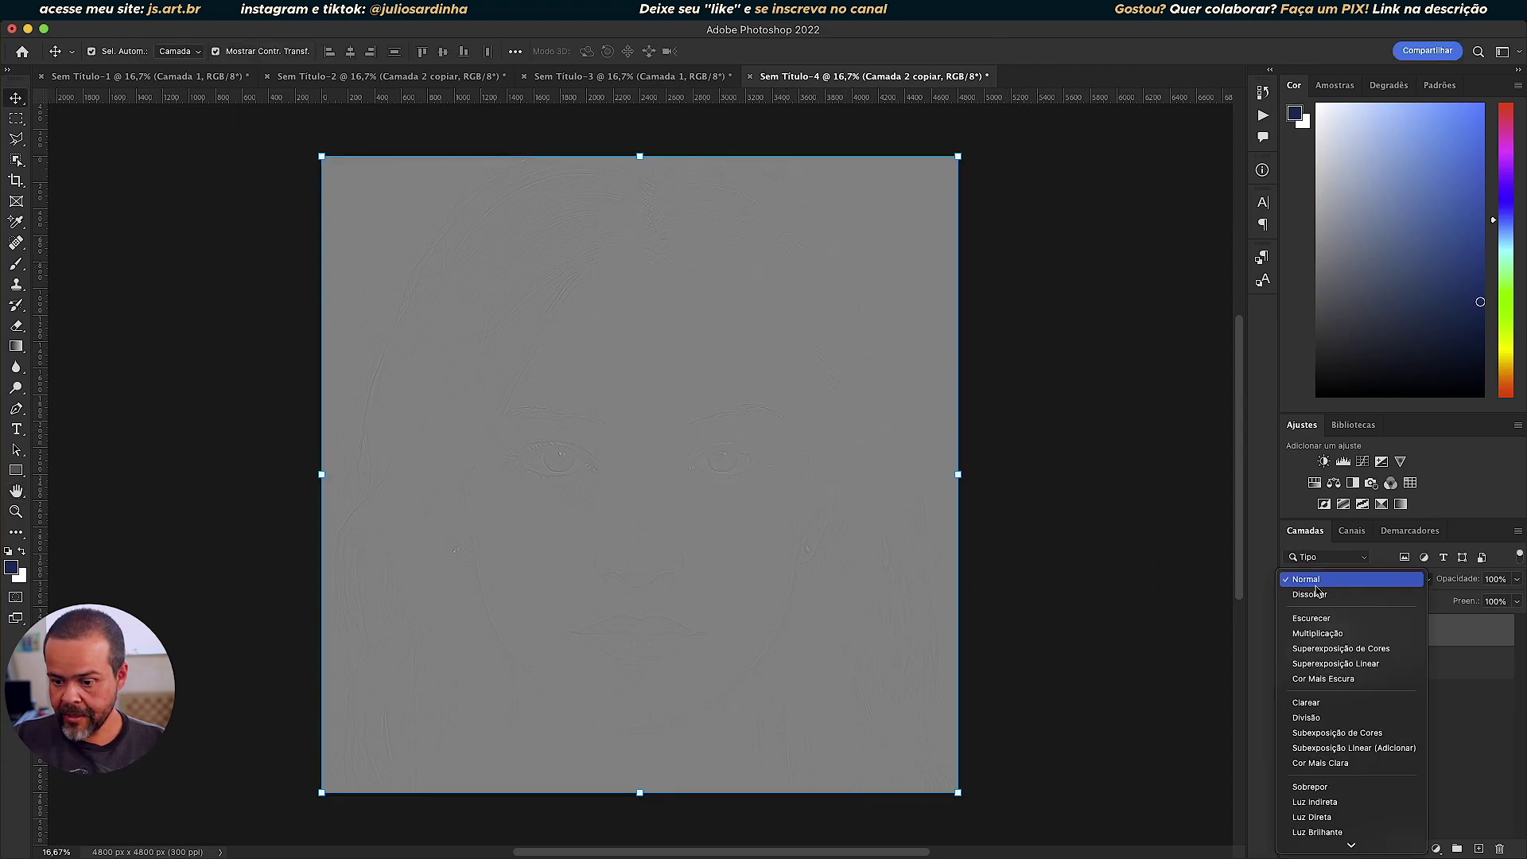
pyautogui.click(1336, 789)
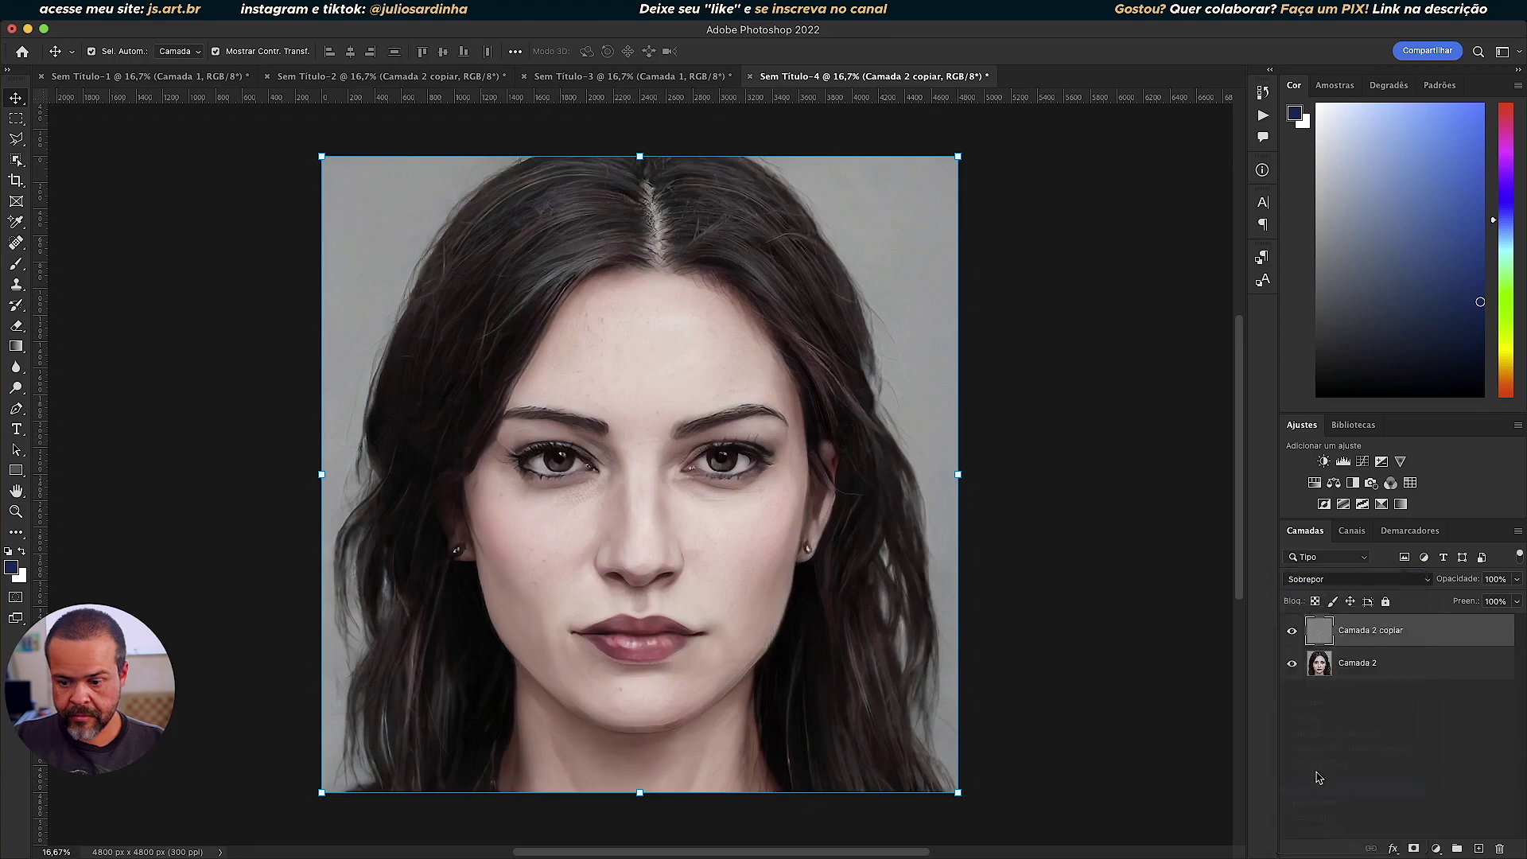
pyautogui.press('super+plus')
pyautogui.press('super+plus')
pyautogui.press('super+plus')
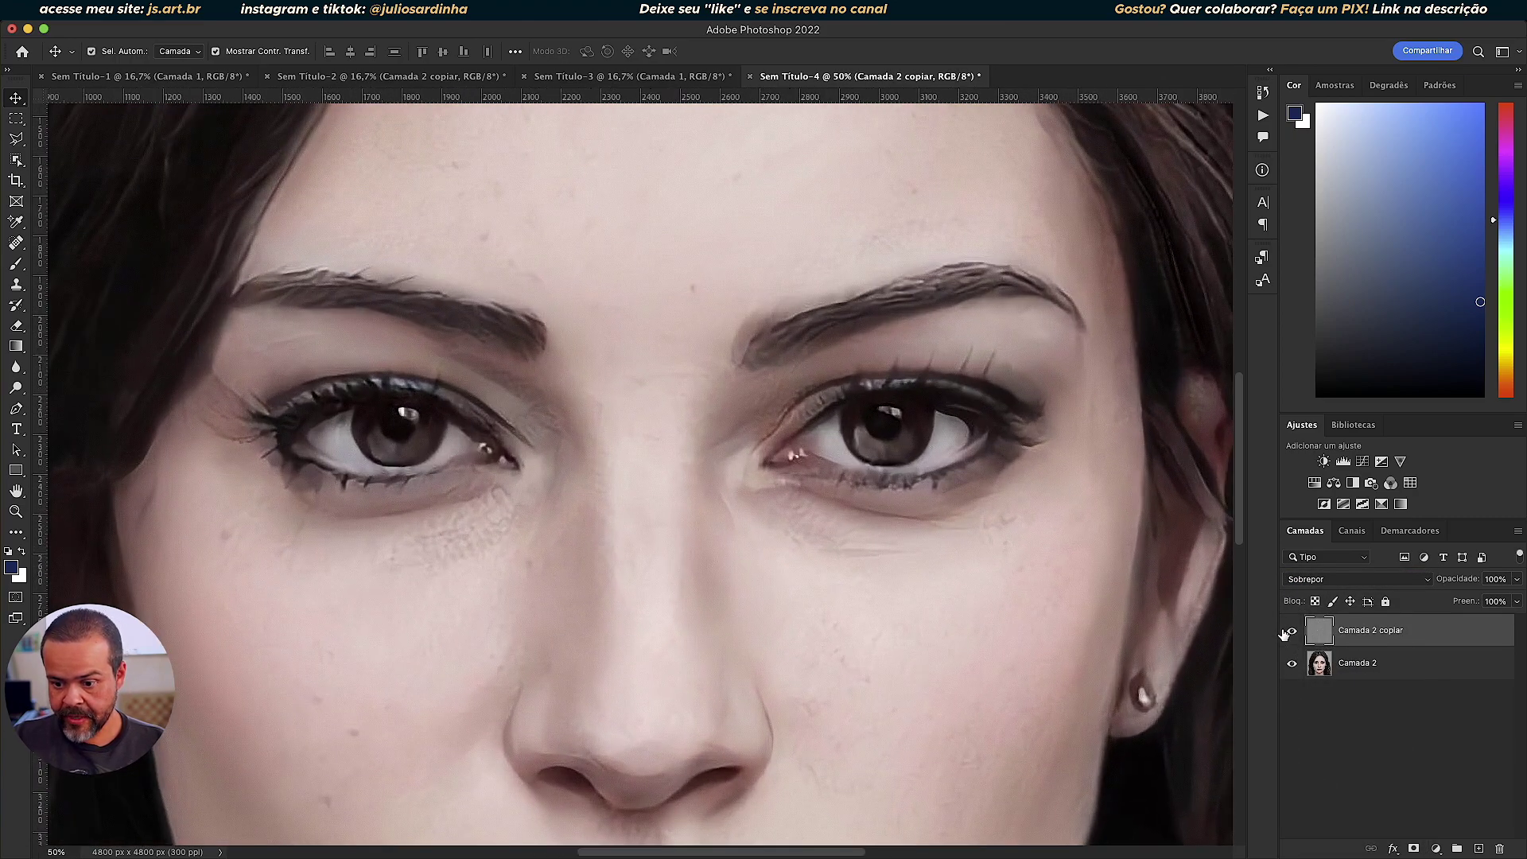
pyautogui.click(1292, 633)
pyautogui.click(1292, 633)
pyautogui.click(1293, 633)
pyautogui.click(1294, 633)
# Duplicate the High Pass overlay layer five times to intensify the sharpening and check the whole portrait
pyautogui.press('super+j')
pyautogui.press('super+j')
pyautogui.press('super+j')
pyautogui.press('super+j')
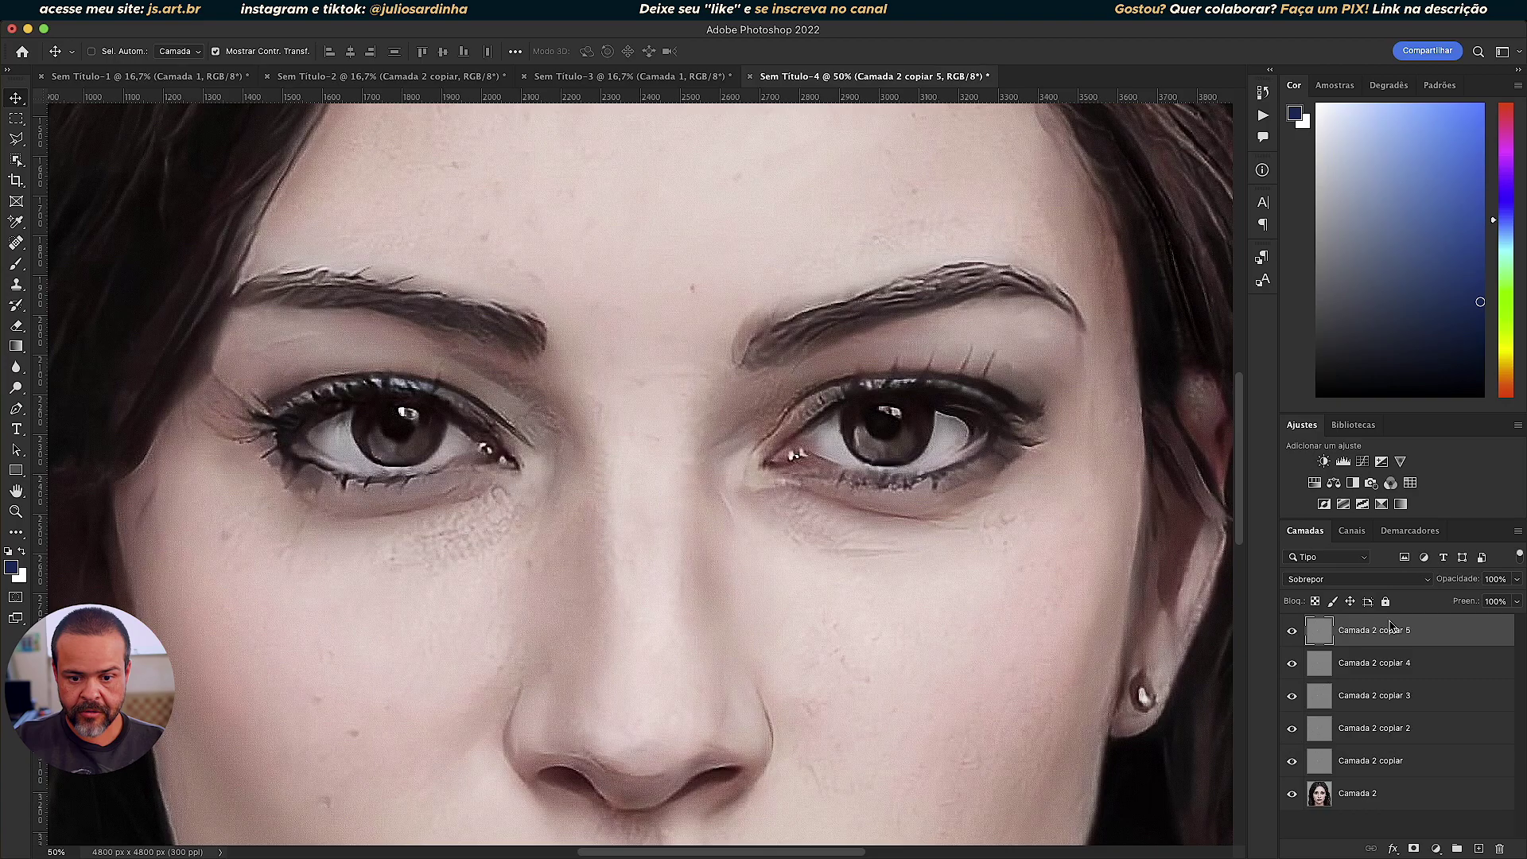
pyautogui.press('super+j')
pyautogui.press('super+0')
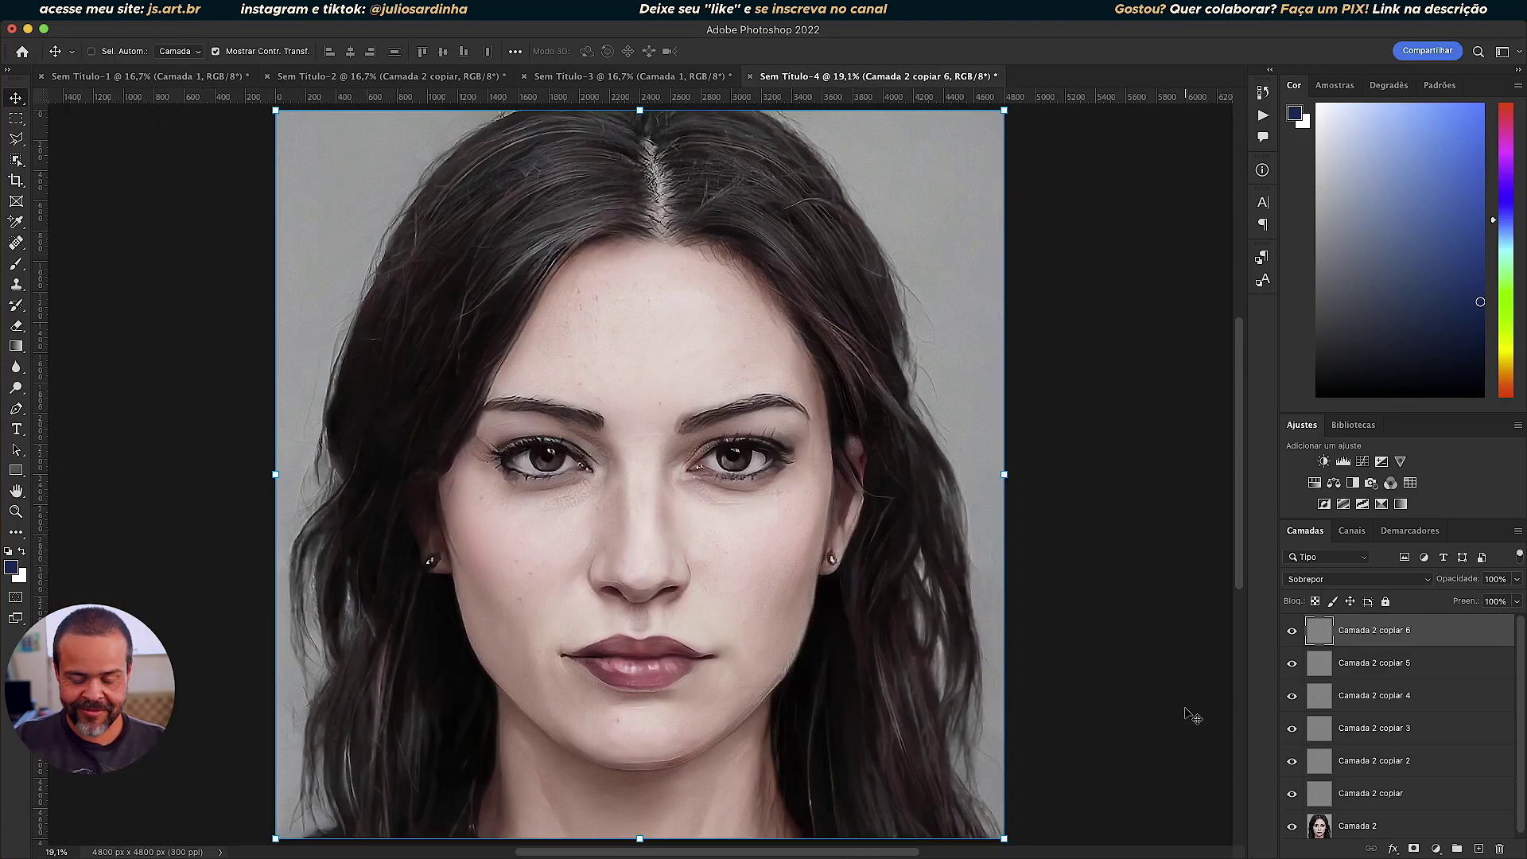
pyautogui.press('super+equal')
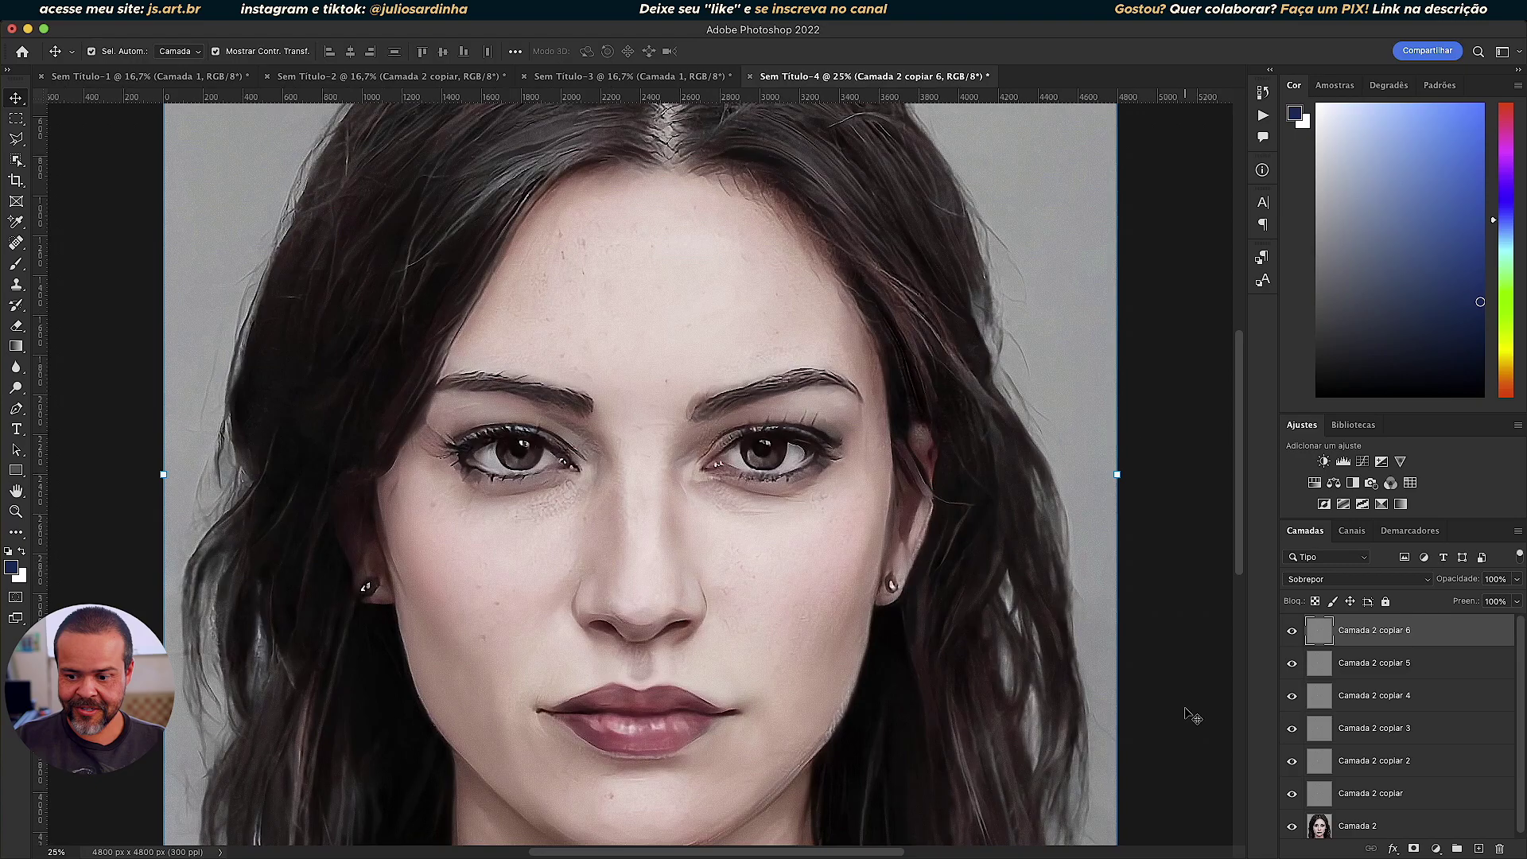
# Group all the High Pass overlay layers and compare the portrait with the group hidden and shown
pyautogui.keyDown('shift'); pyautogui.click(1374, 794); pyautogui.keyUp('shift')
pyautogui.press('super+g')
pyautogui.click(1293, 624)
pyautogui.click(1293, 624)
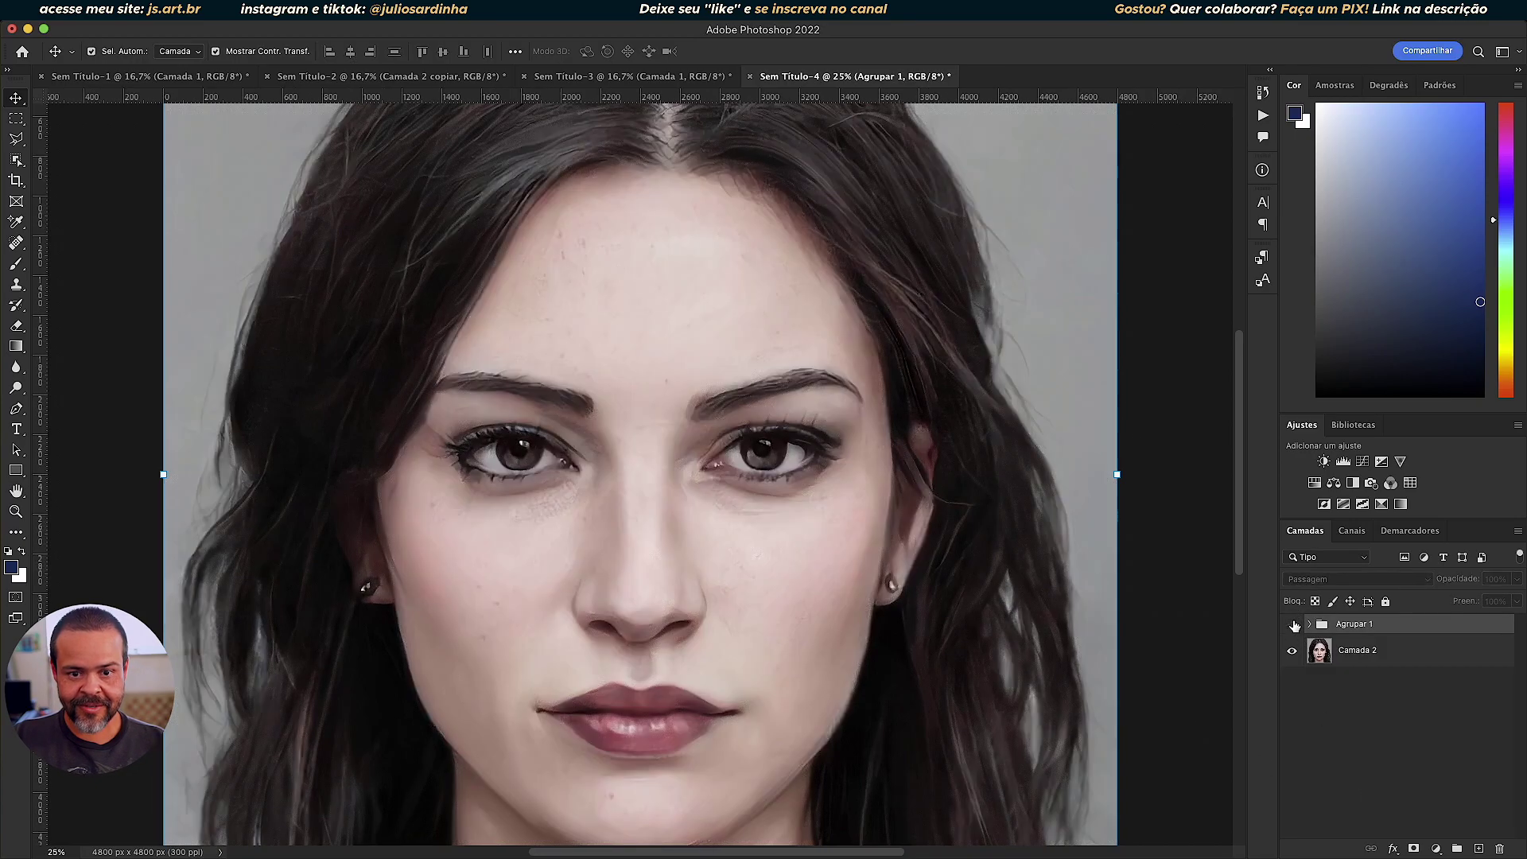
pyautogui.press('super+minus')
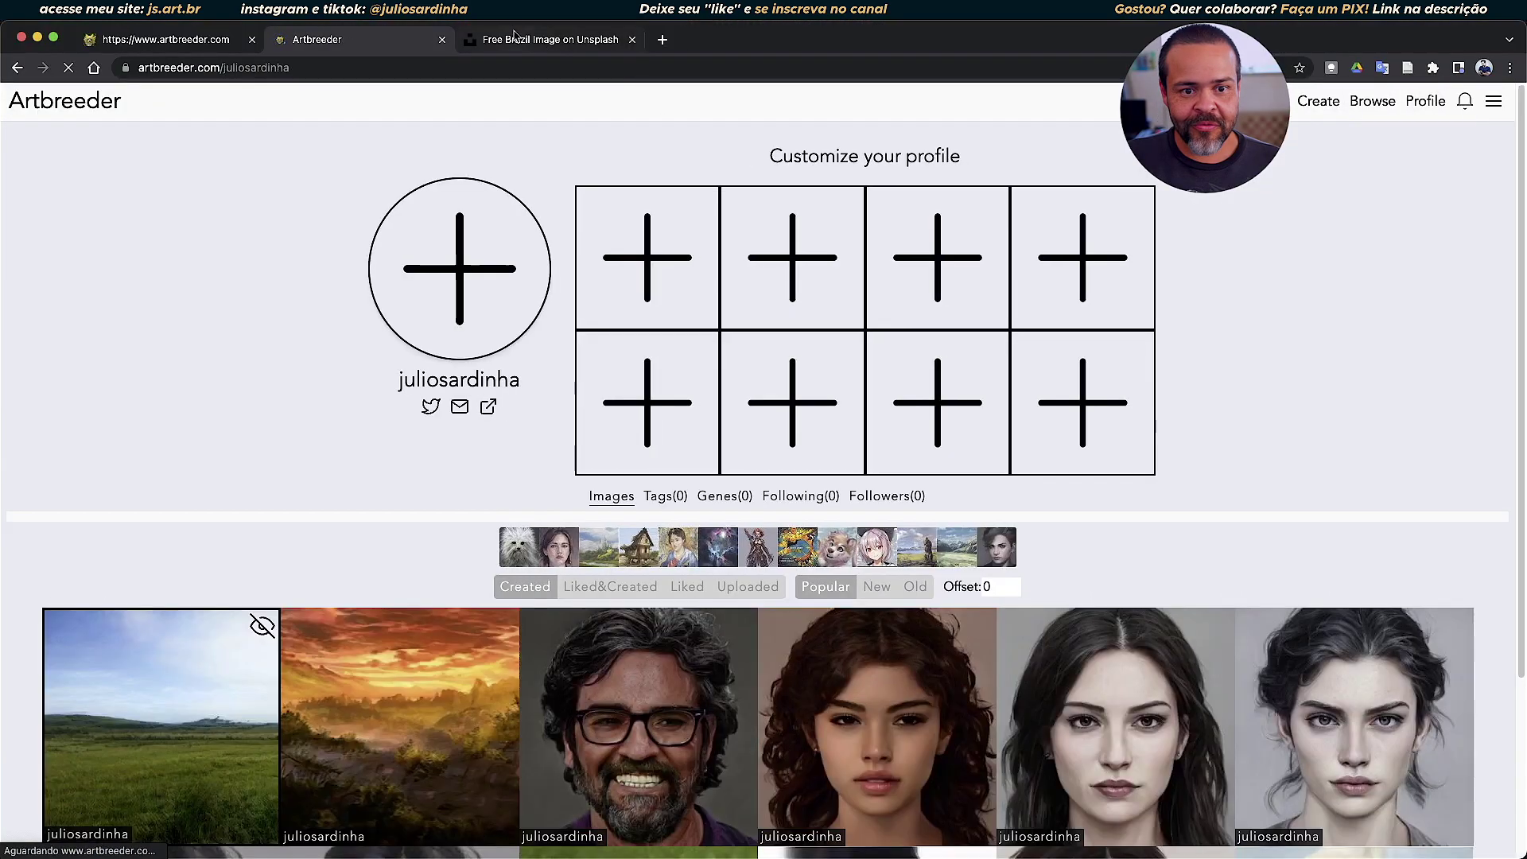
# In the browser, view the original Brazil landscape photo's page on Unsplash and look through it
pyautogui.click(525, 40)
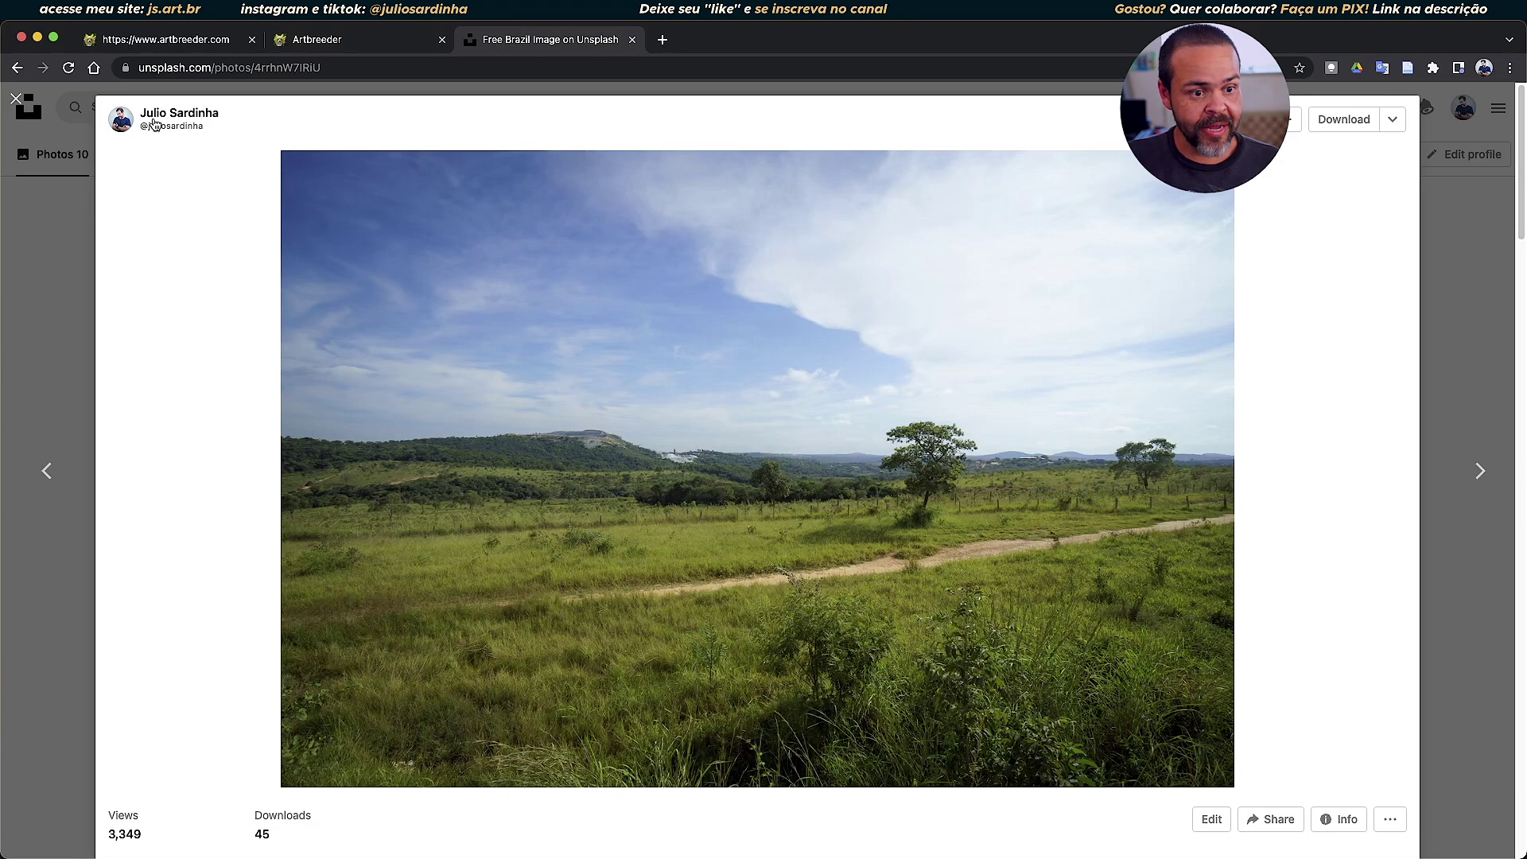
pyautogui.scroll(-15, 199, 143)
pyautogui.scroll(15, 252, 165)
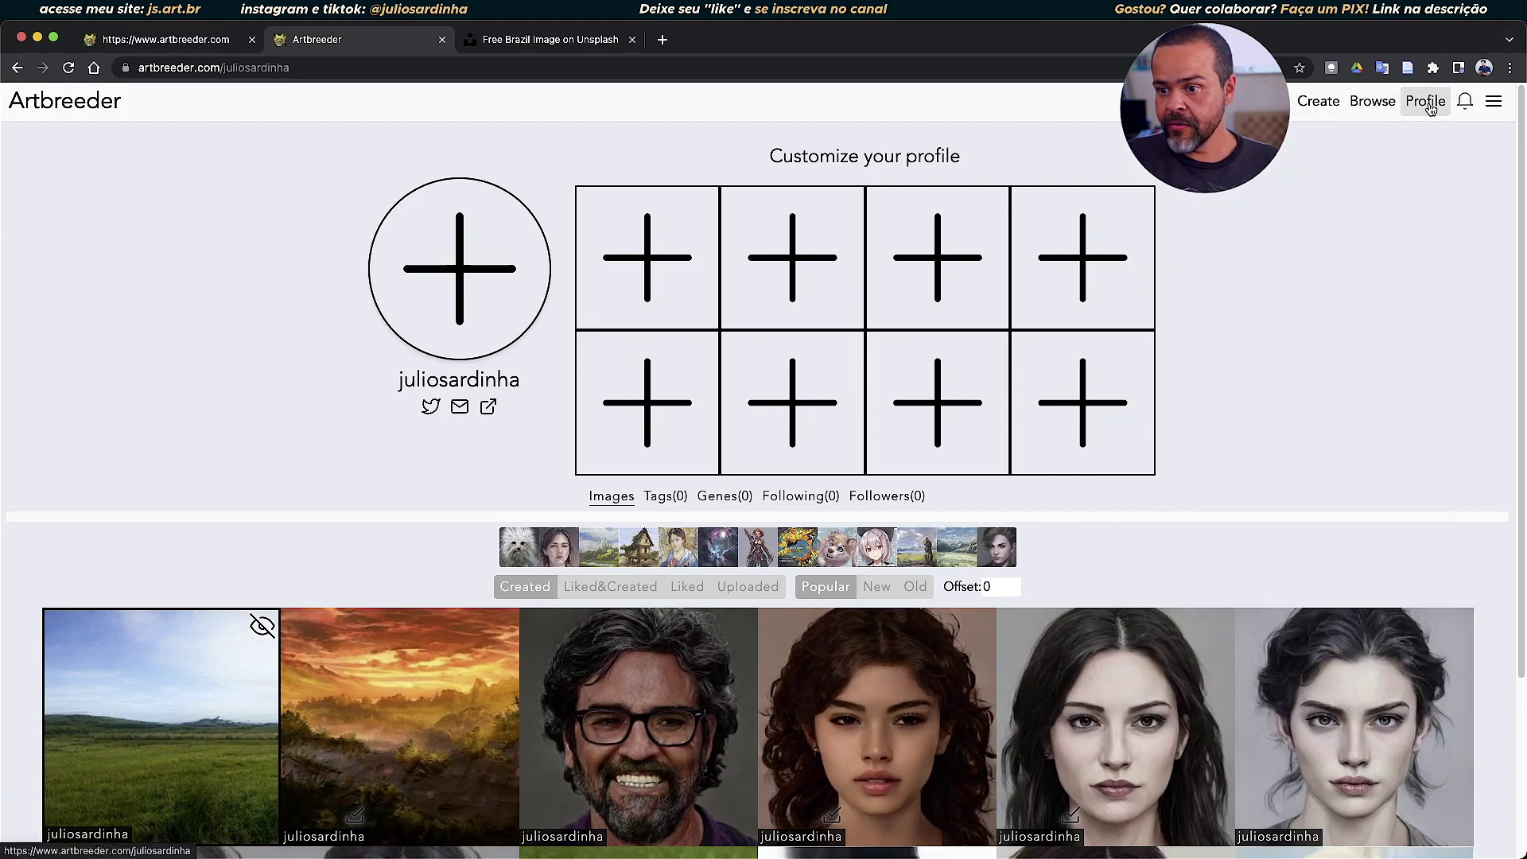
# Revisit the Artbreeder landscape image's page, return to the profile and look through the gallery of created images
pyautogui.click(1495, 104)
pyautogui.click(1498, 108)
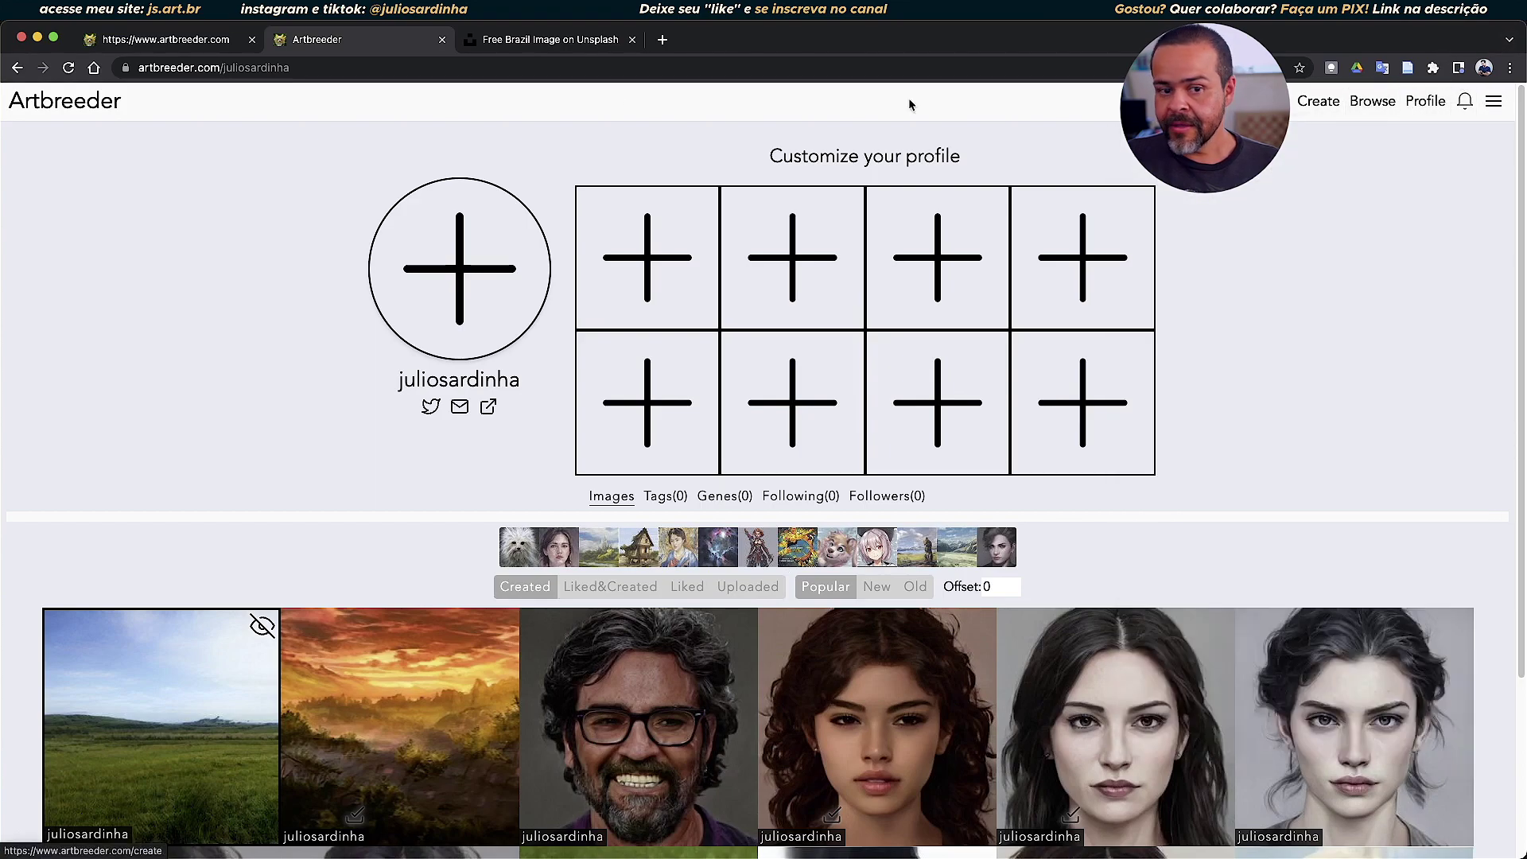
pyautogui.click(23, 69)
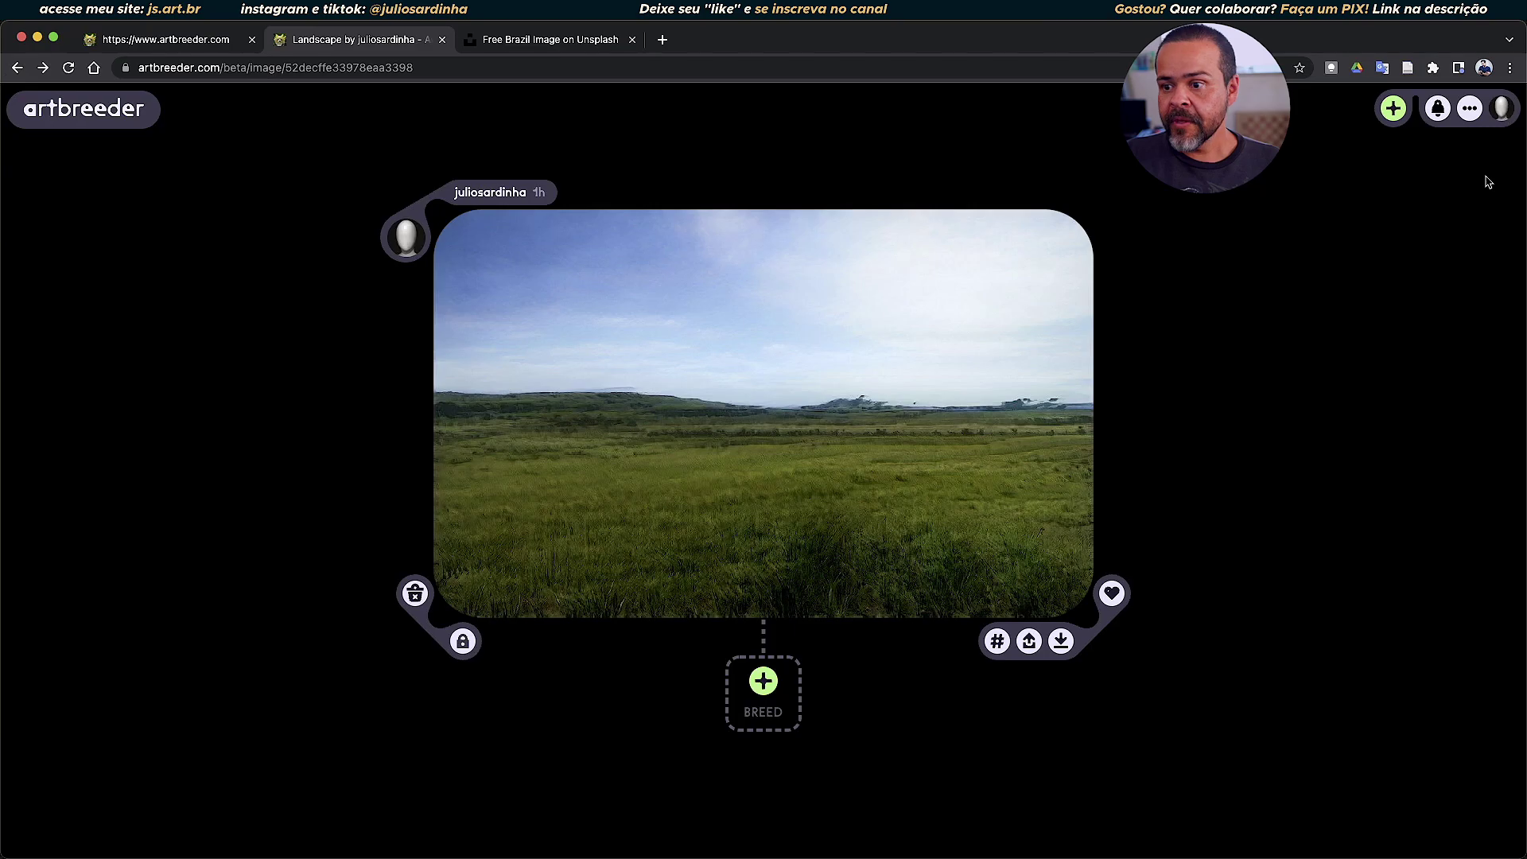
pyautogui.click(1502, 115)
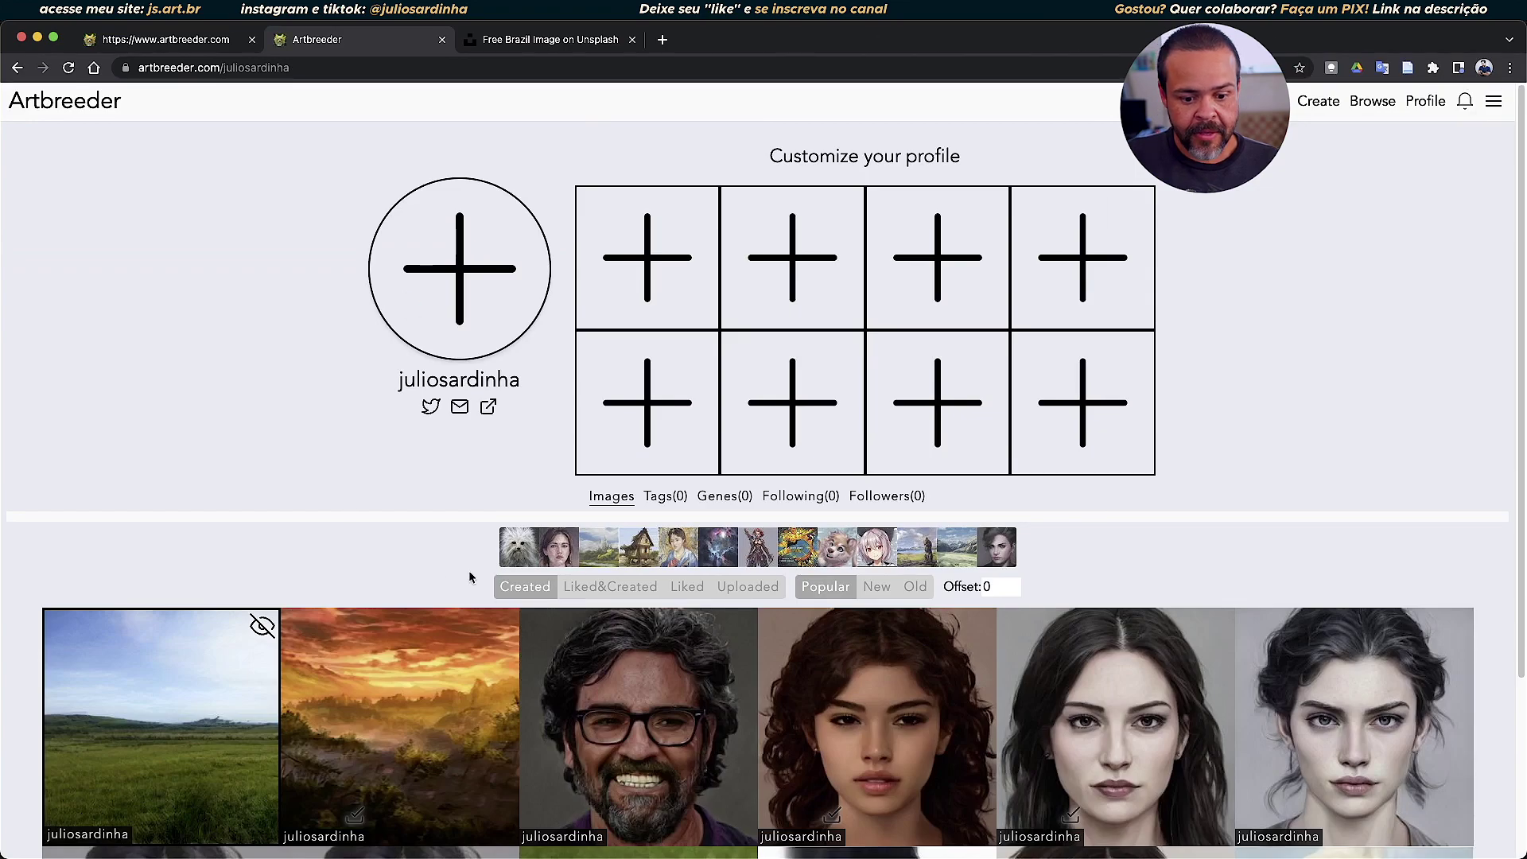
pyautogui.scroll(-3, 469, 571)
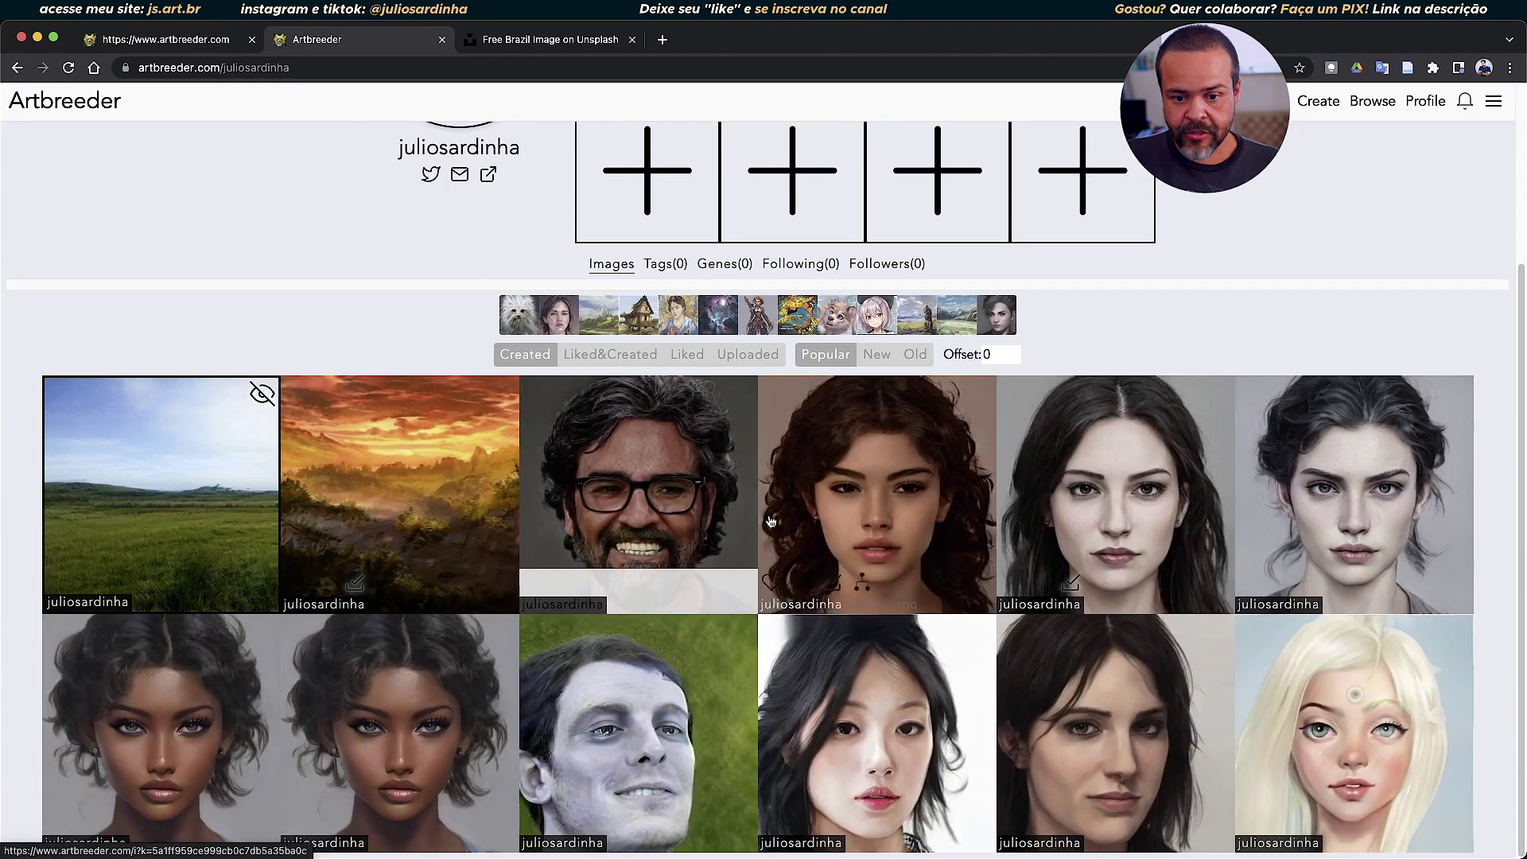